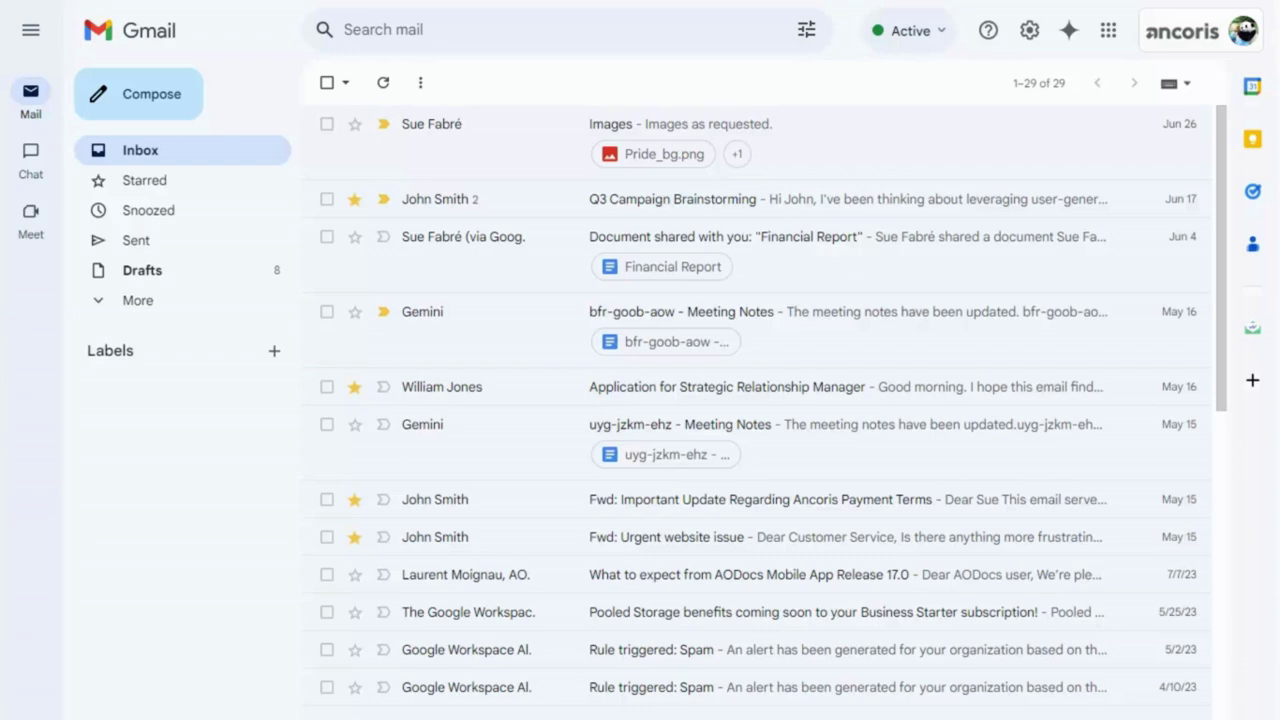
Step: Generate a new email with Help me write, from the Head of Information Security to all staff, about mandatory LMS security training, with bullet points on its importance
{"action": "left_click", "coordinate": [153, 110]}
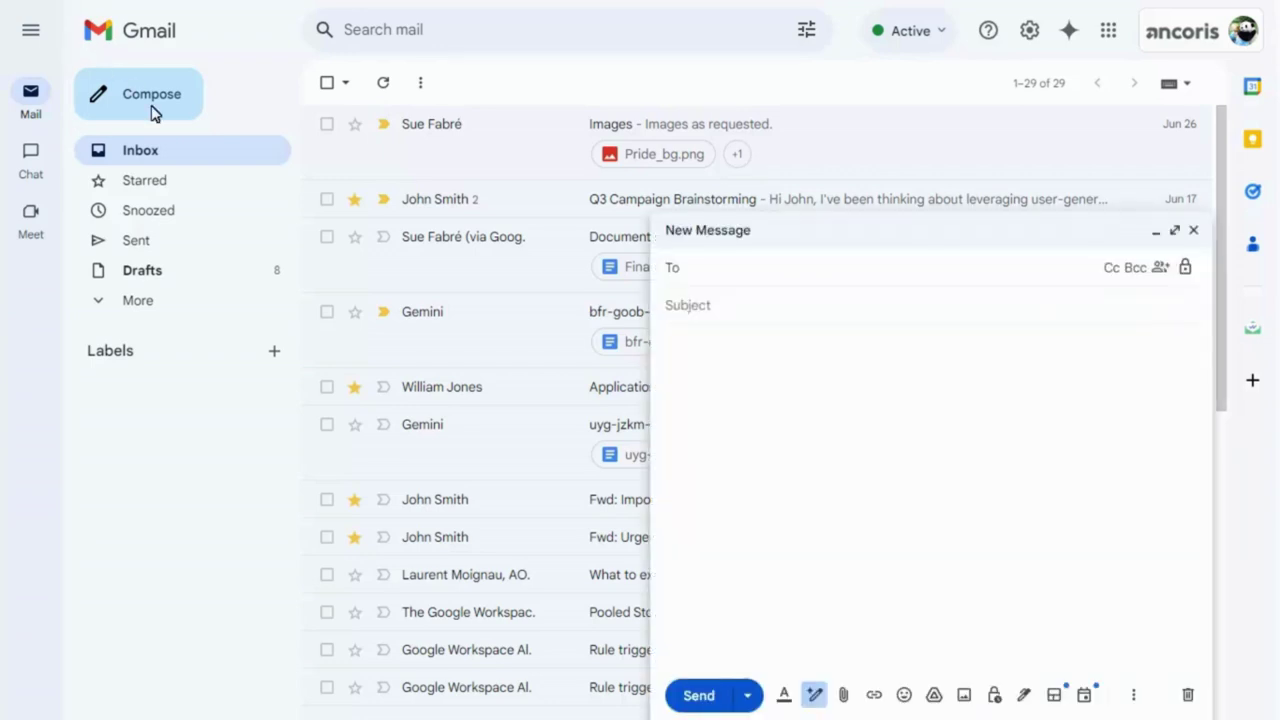
{"action": "left_click", "coordinate": [814, 695]}
{"action": "type", "text": "I am Head of Information Security and need to draft an email to all staff informing them that they need to complete mandatory security training through our LMS. Please give a few bullet points about why this is so important."}
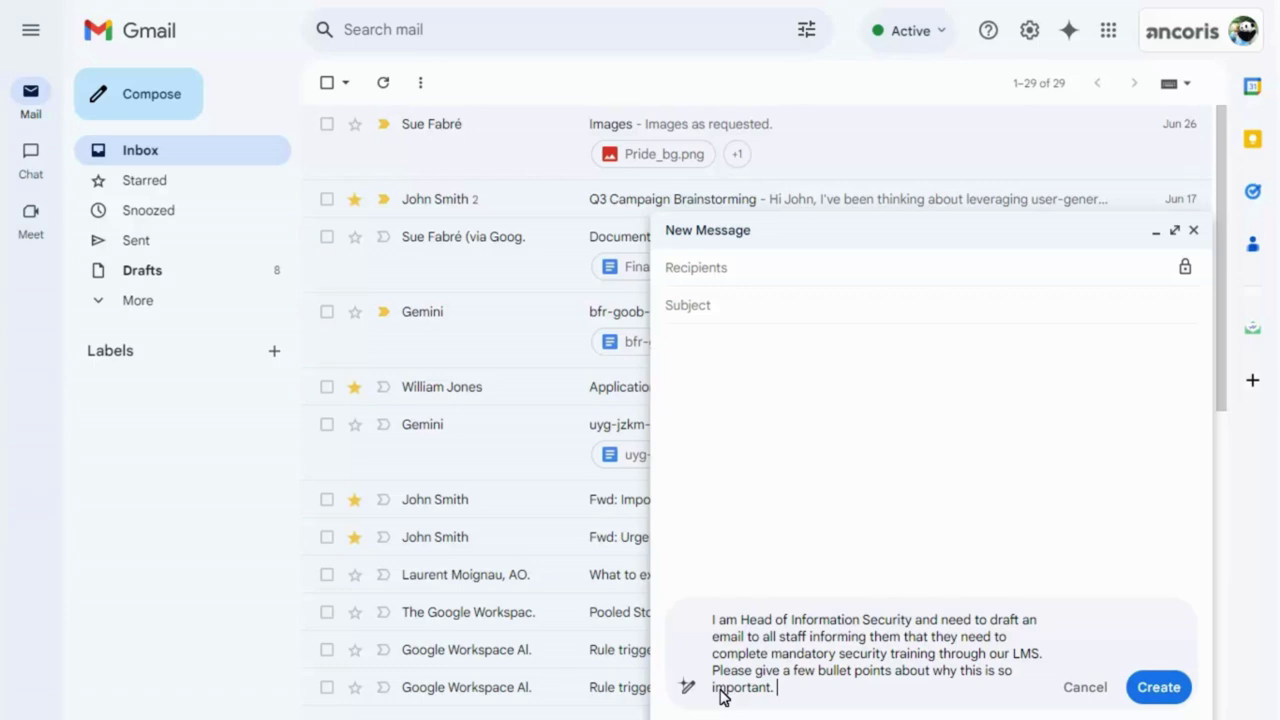
{"action": "left_click", "coordinate": [1158, 687]}
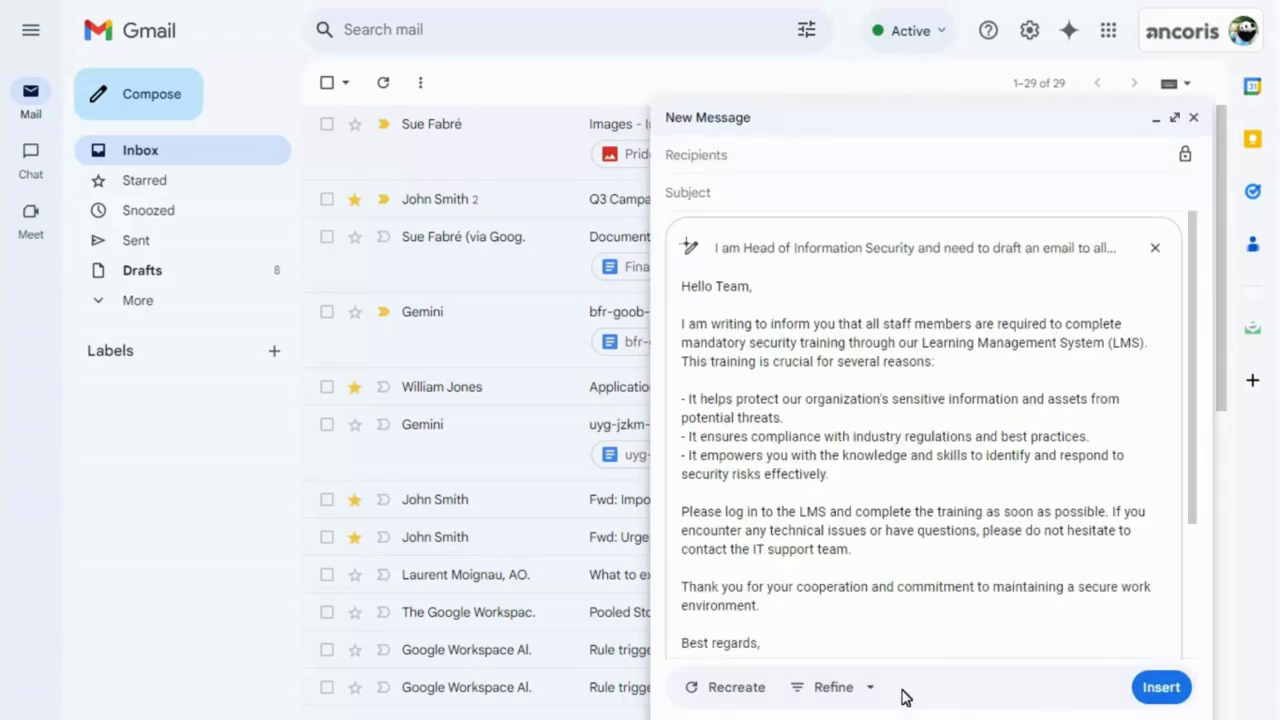
Step: Recreate the generated security training email and refine the new version with Elaborate
{"action": "left_click", "coordinate": [735, 690]}
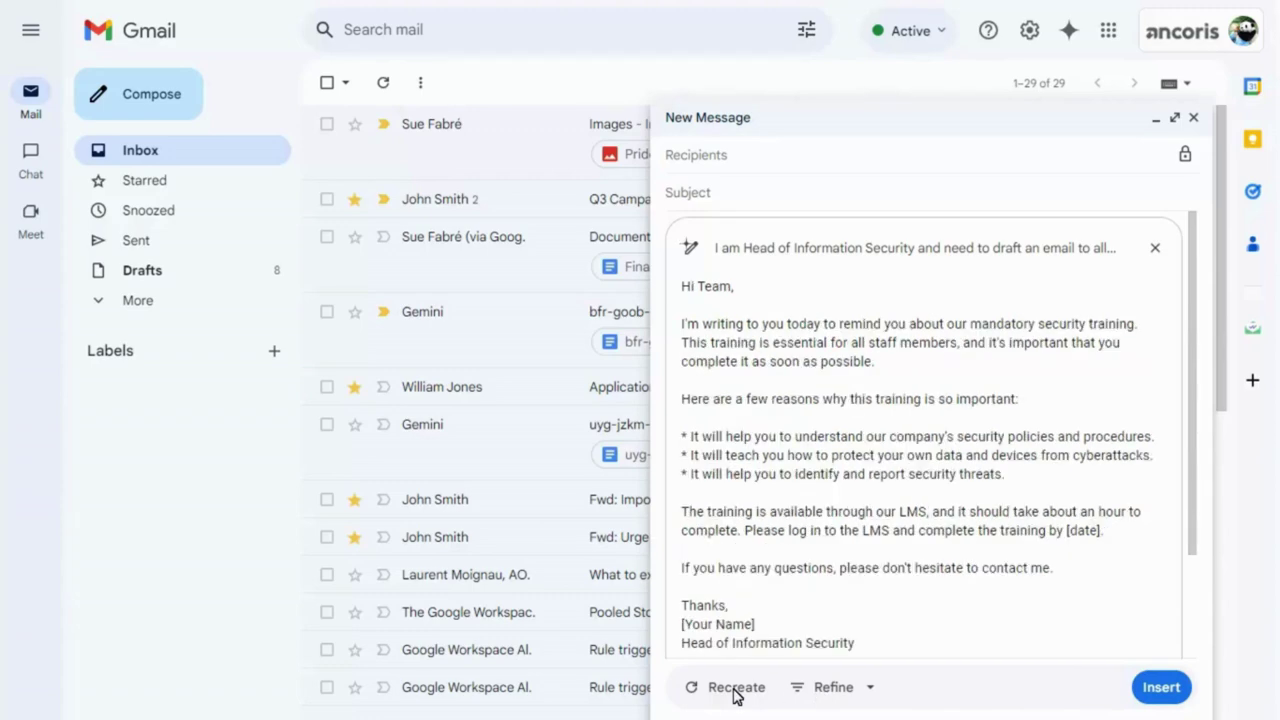
{"action": "left_click", "coordinate": [834, 690]}
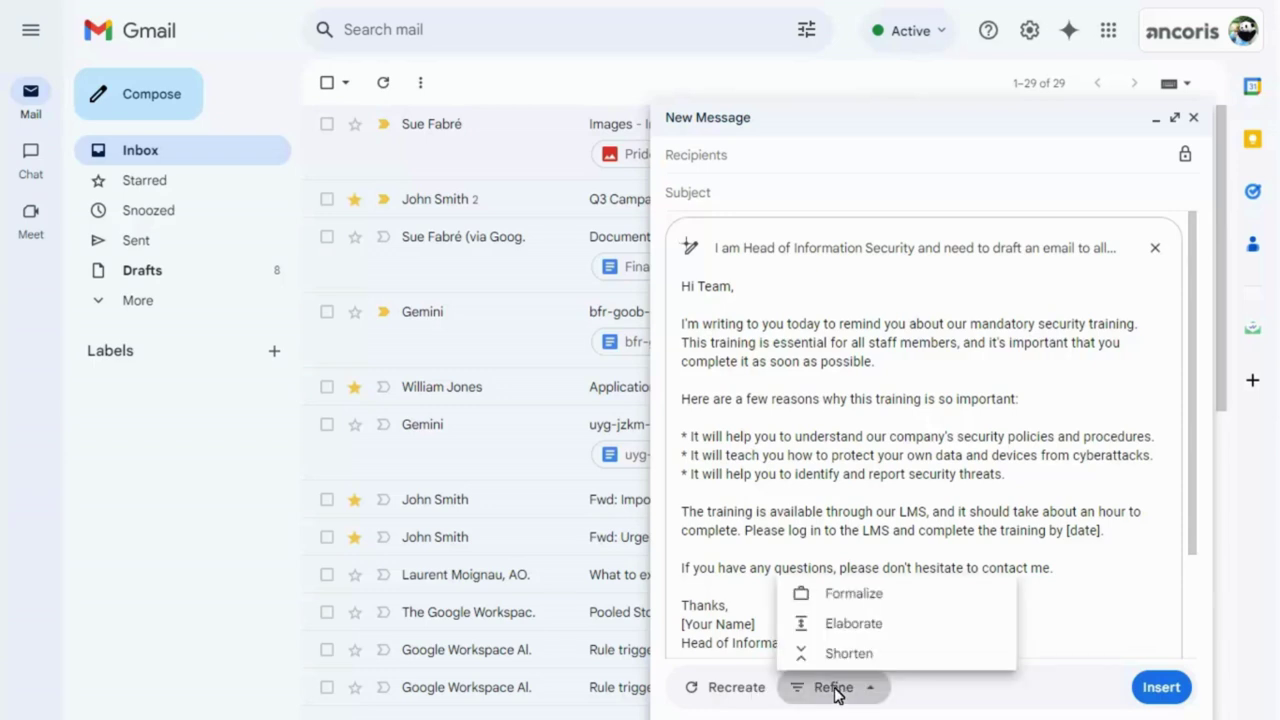
{"action": "left_click", "coordinate": [857, 625]}
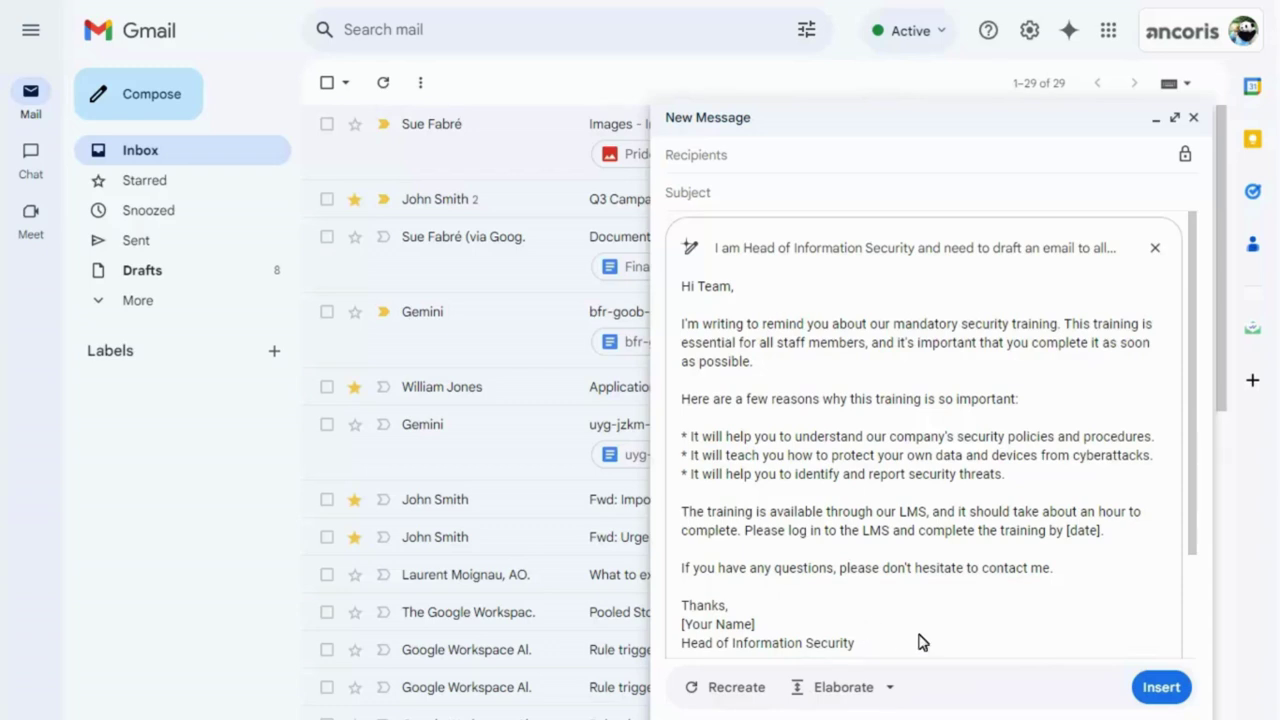
Step: Insert the refined draft into the message and send the Information Security Training email to all staff
{"action": "left_click", "coordinate": [1160, 687]}
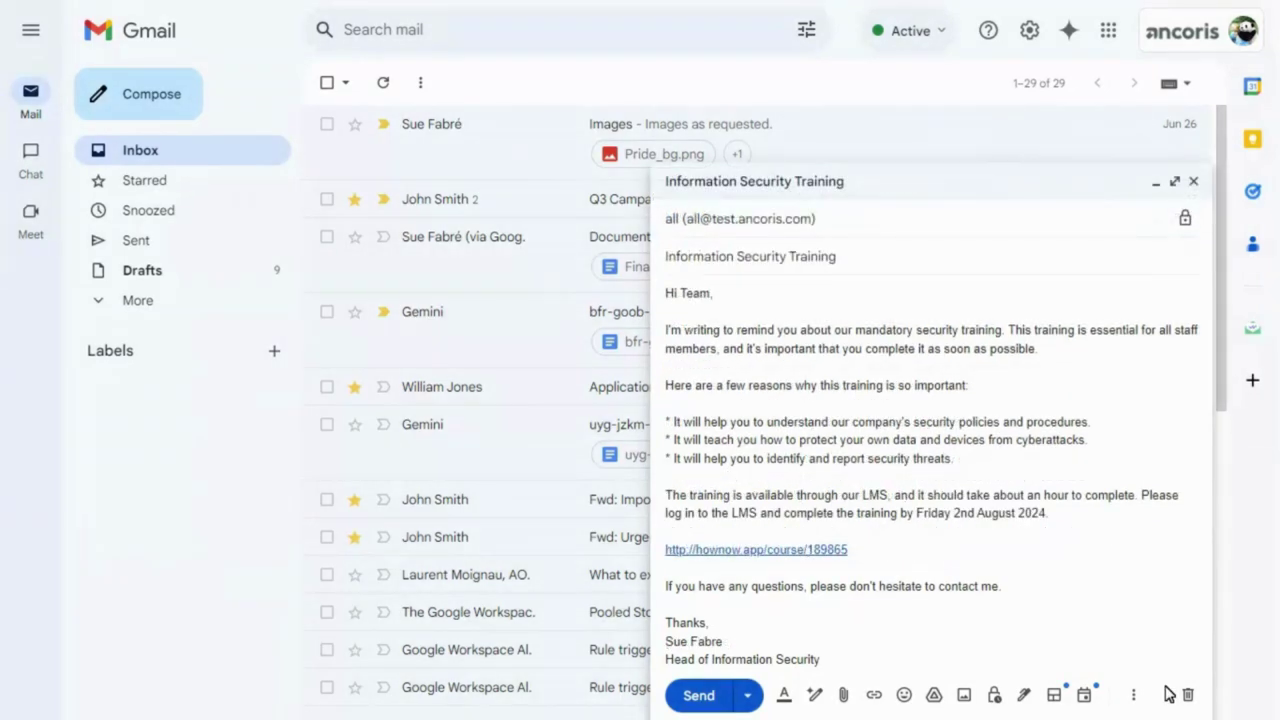
{"action": "left_click", "coordinate": [714, 704]}
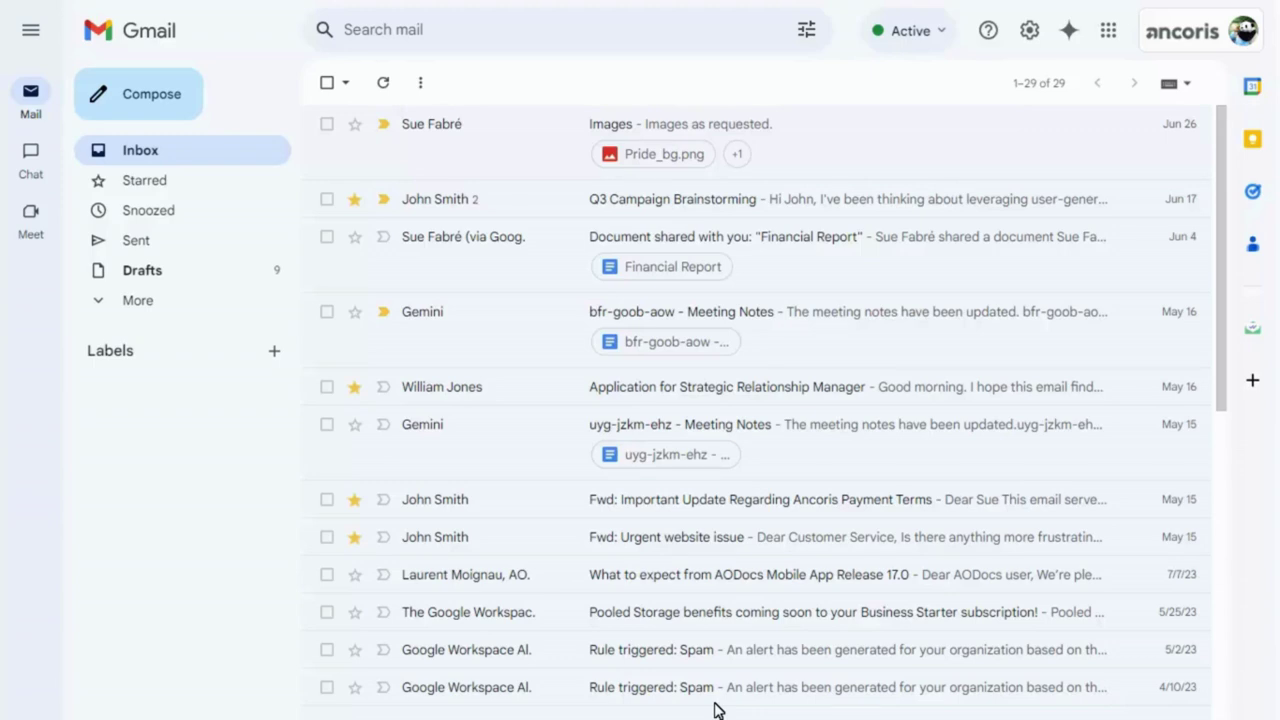
Step: Open the Q3 Campaign Brainstorming email with Gemini alongside and request a longer summary of the thread
{"action": "left_click", "coordinate": [1069, 32]}
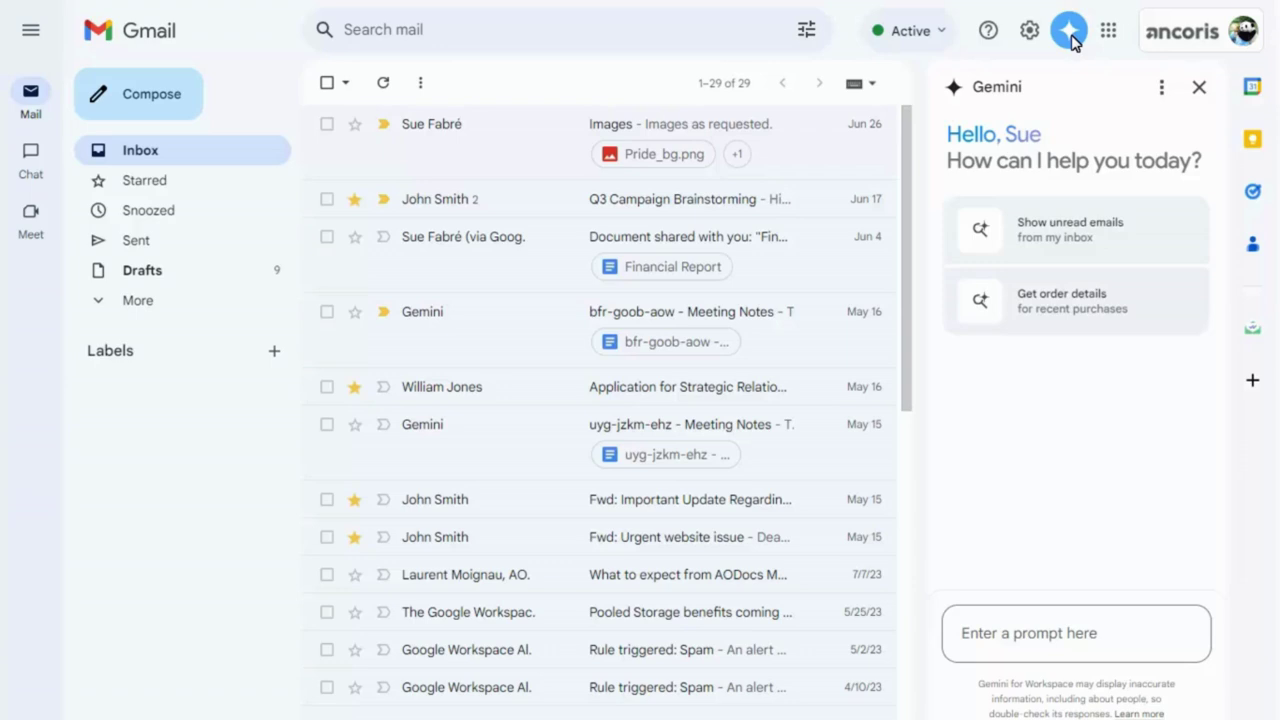
{"action": "left_click", "coordinate": [434, 205]}
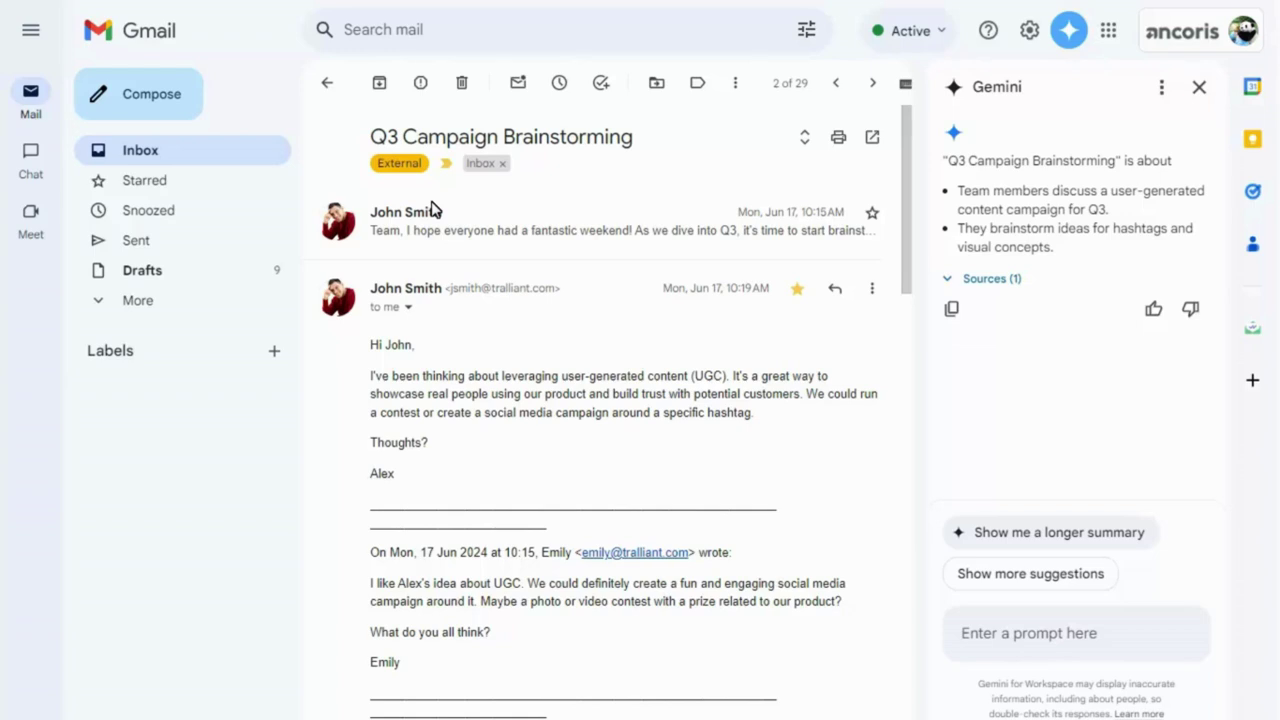
{"action": "left_click", "coordinate": [1021, 534]}
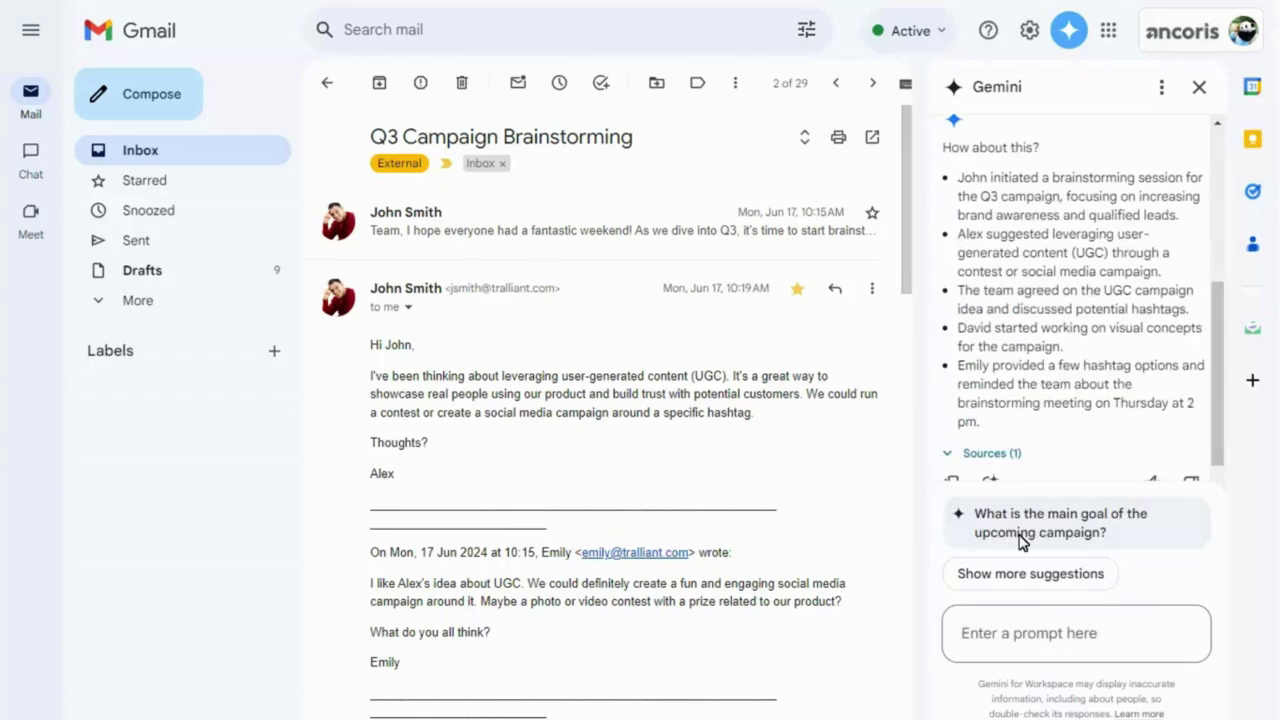
Step: Ask Gemini to create an agenda for a brainstorming meeting based on this email, and read the full expanded agenda
{"action": "left_click", "coordinate": [975, 636]}
{"action": "type", "text": "Create an agenda for a brainstorming meeting based on this email."}
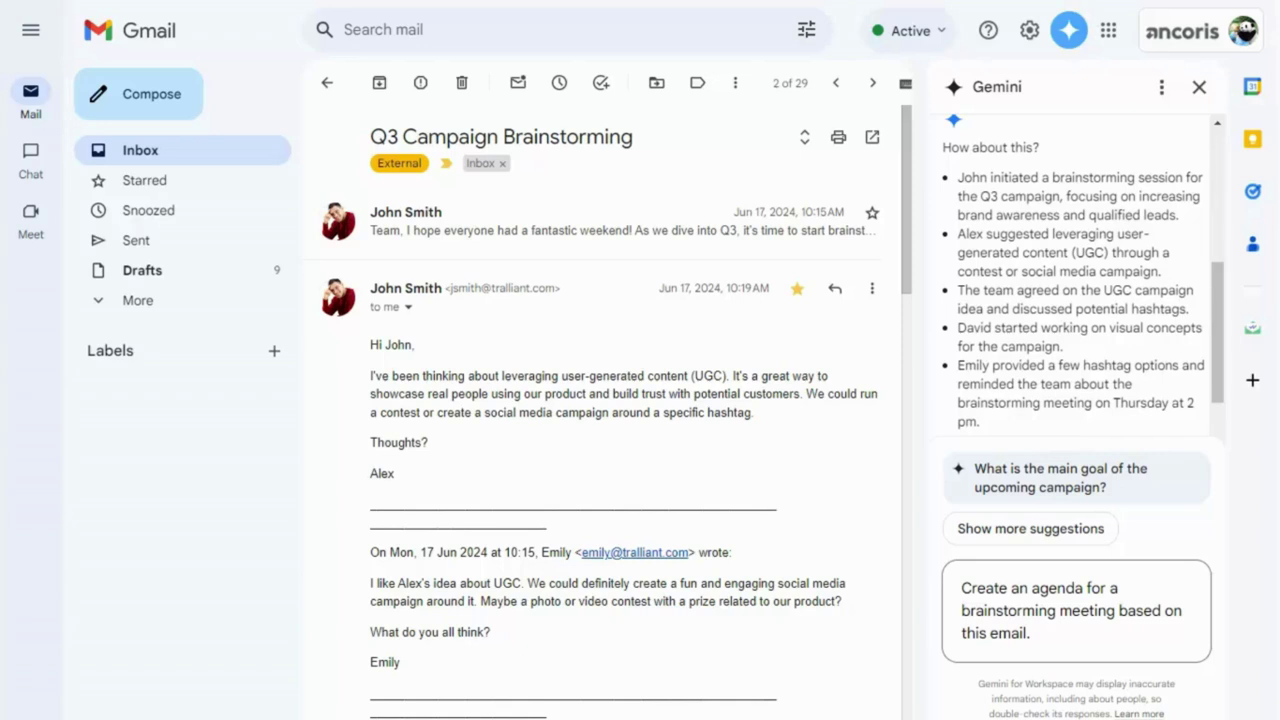
{"action": "key", "text": "Return"}
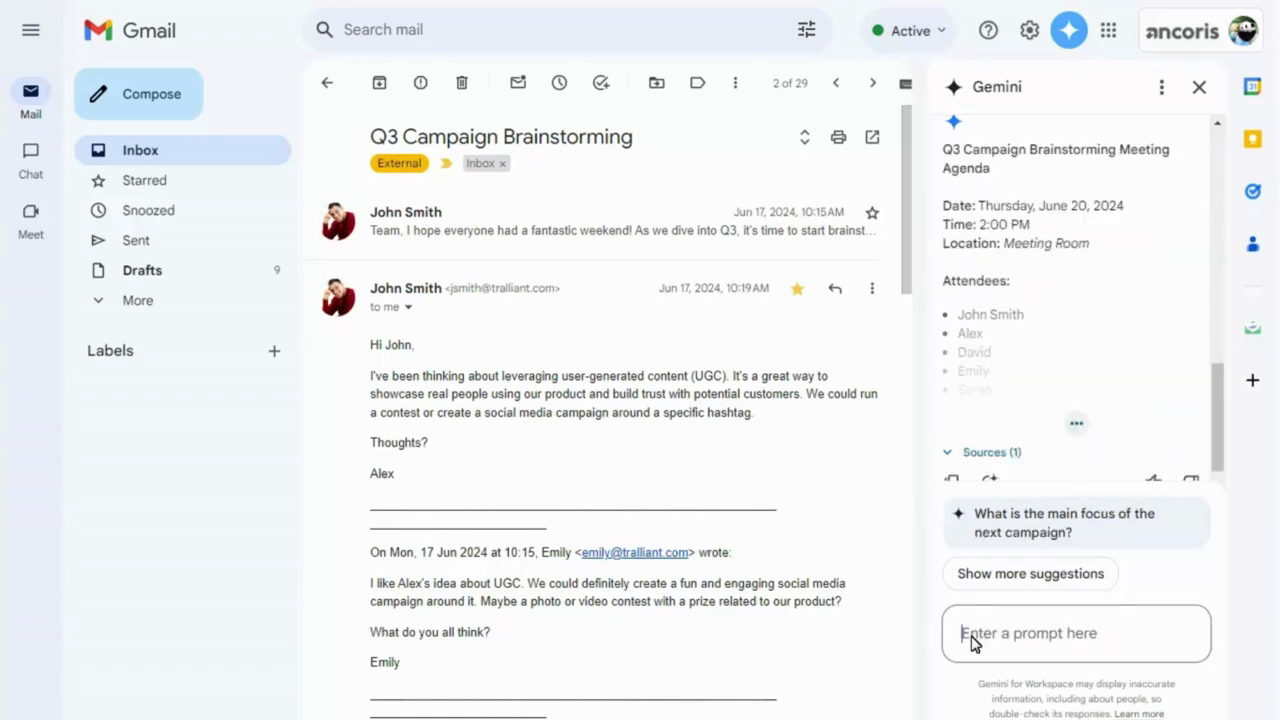
{"action": "left_click", "coordinate": [1078, 428]}
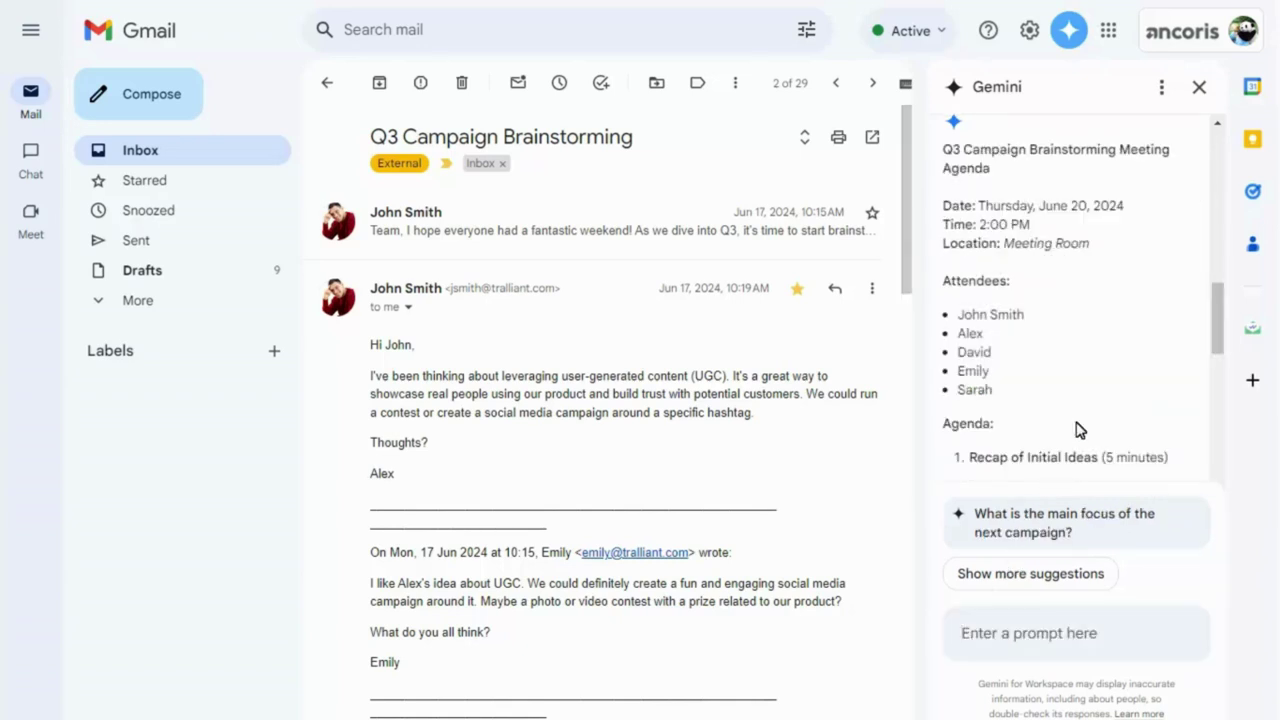
{"action": "scroll", "coordinate": [1218, 438], "scroll_direction": "down", "scroll_amount": 3}
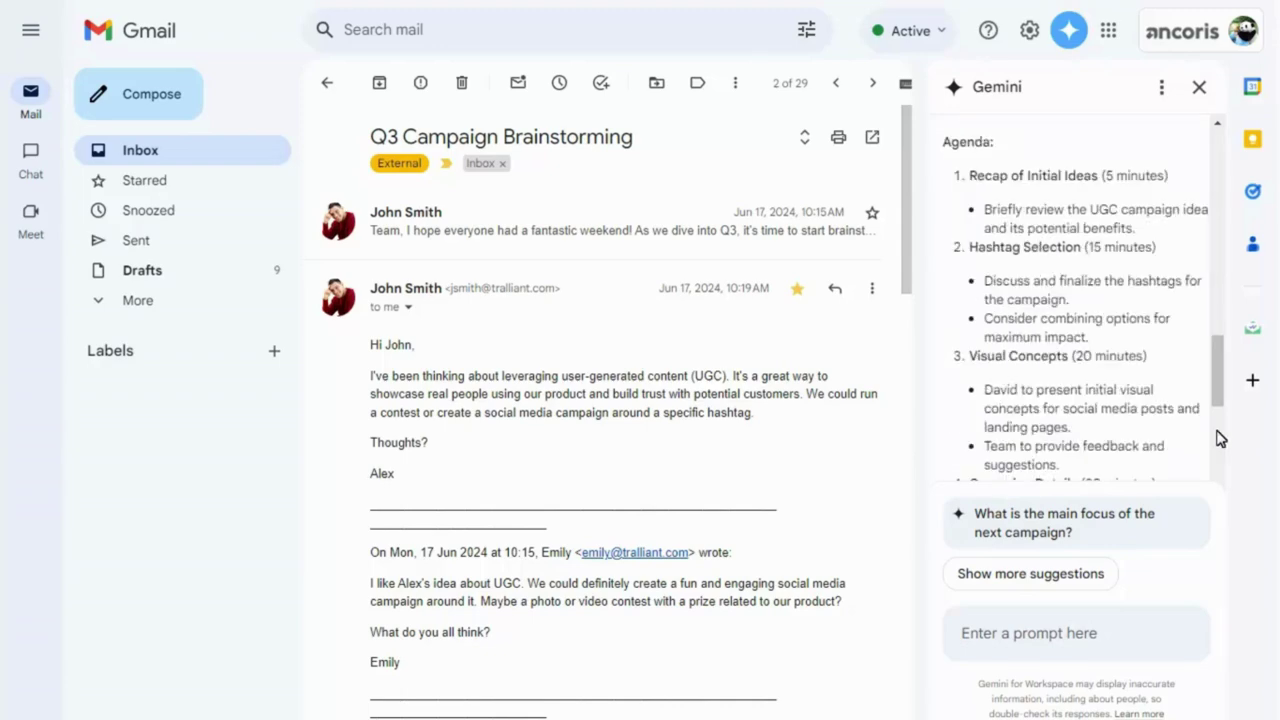
{"action": "scroll", "coordinate": [1220, 438], "scroll_direction": "down", "scroll_amount": 4}
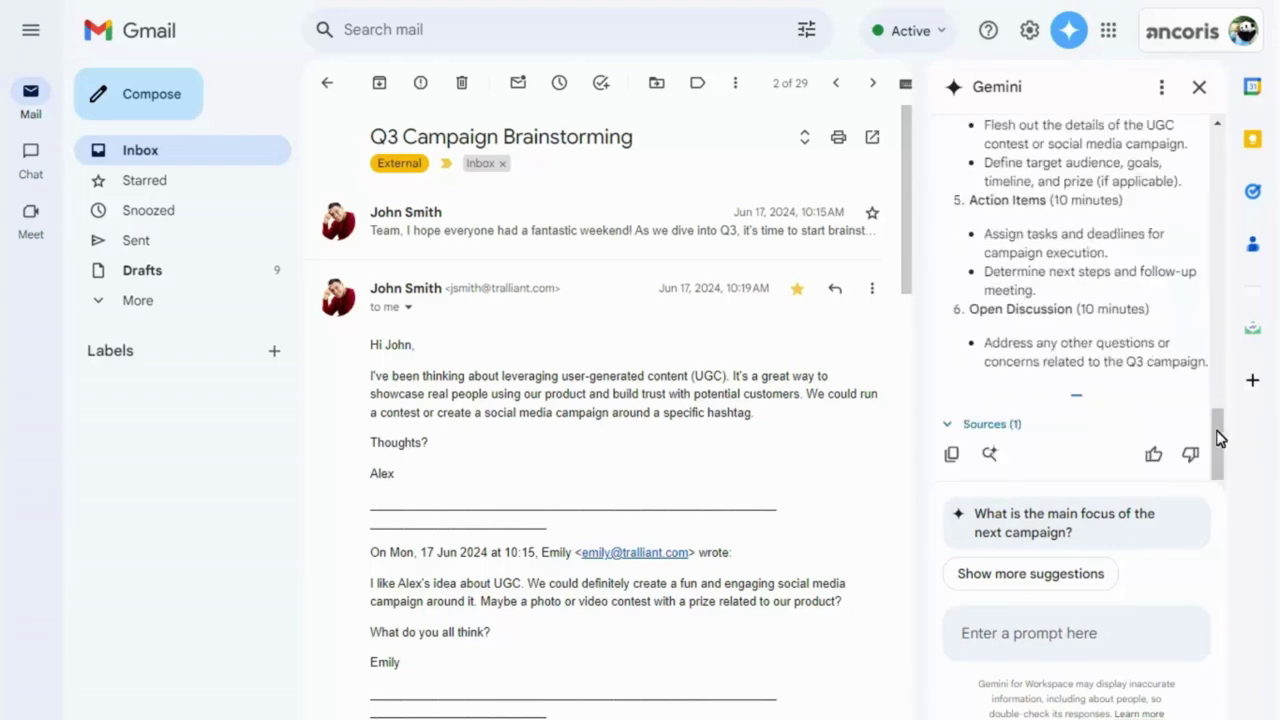
Step: Return to the inbox and ask Gemini to find the email sent about updated payment terms
{"action": "left_click", "coordinate": [332, 90]}
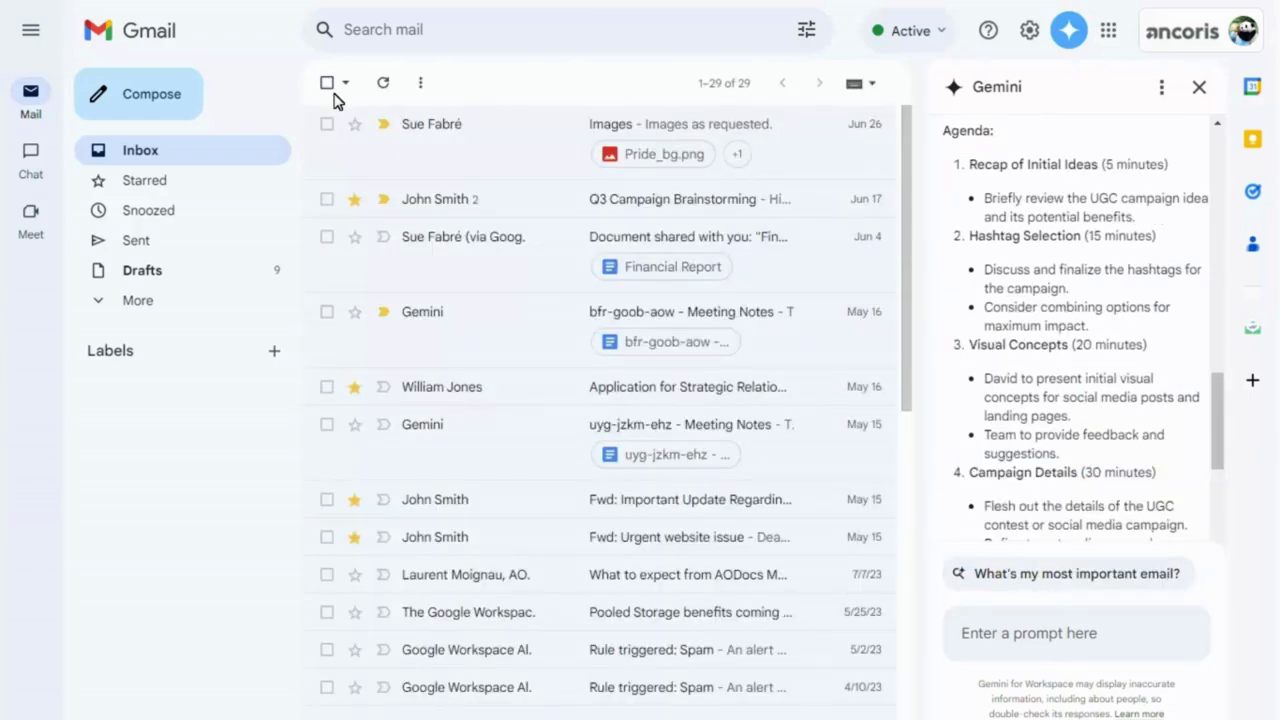
{"action": "left_click", "coordinate": [1000, 646]}
{"action": "type", "text": "Find the email sent to me about updated payment terms."}
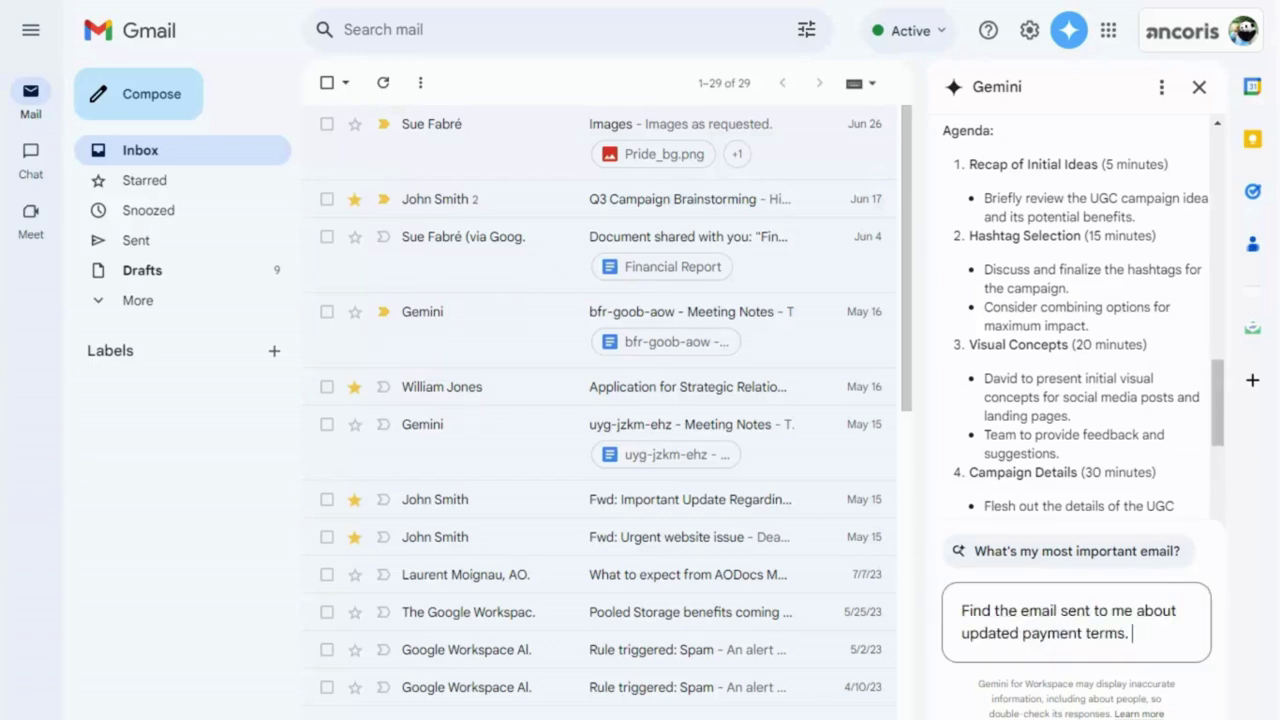
{"action": "key", "text": "Return"}
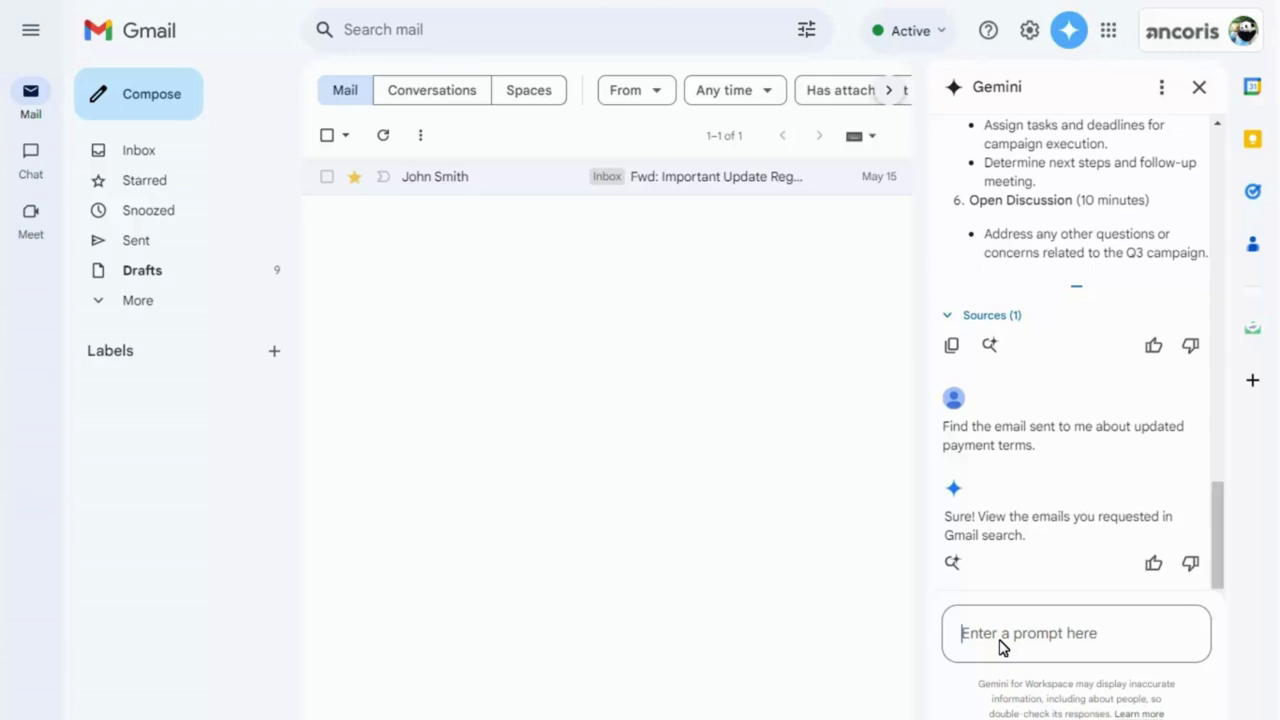
Step: Have Gemini draft a summary to share with colleagues of the referenced file Policy: Learning & Development 2024, and view the whole response
{"action": "type", "text": "Draft a summary of this document to share with colleagues"}
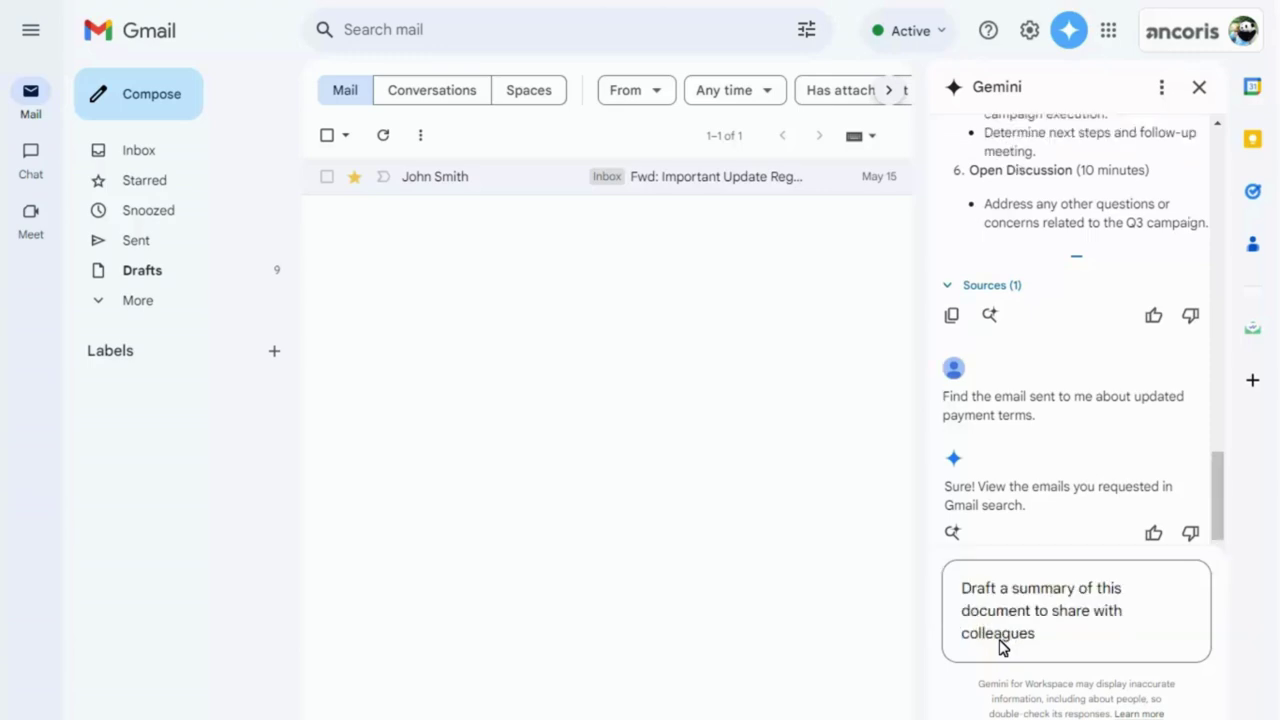
{"action": "type", "text": "@"}
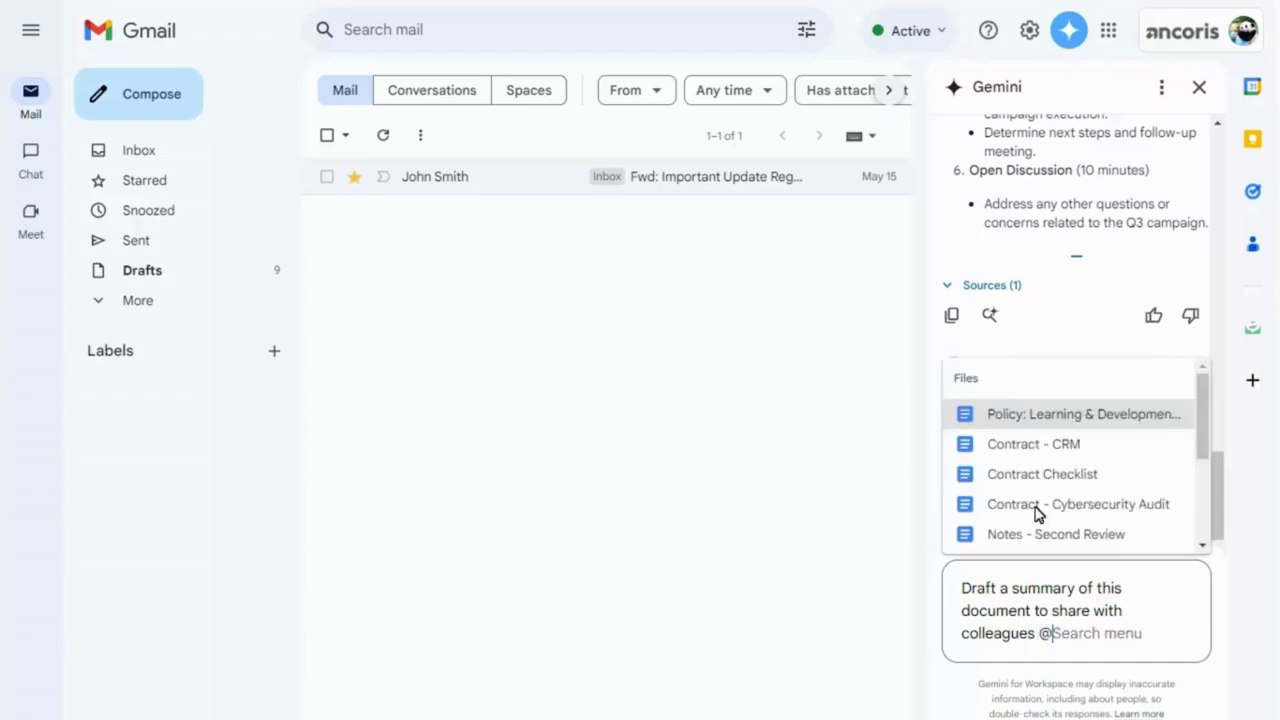
{"action": "left_click", "coordinate": [1036, 418]}
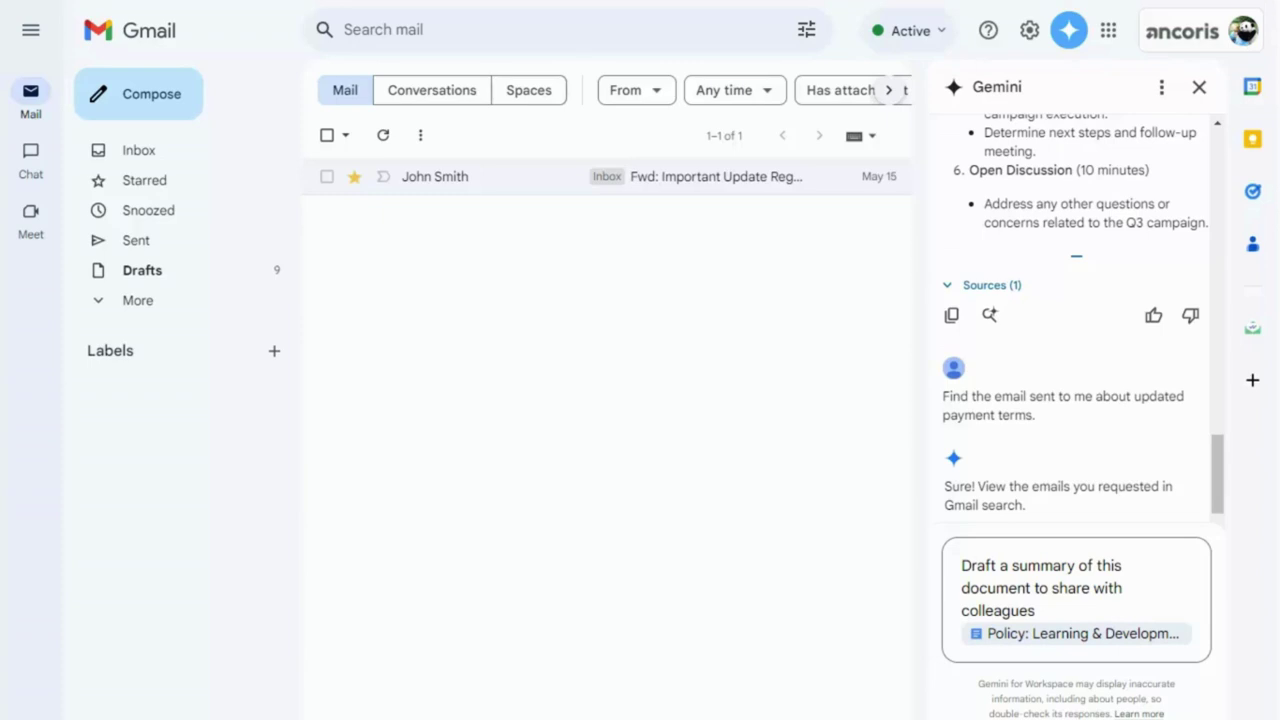
{"action": "key", "text": "Return"}
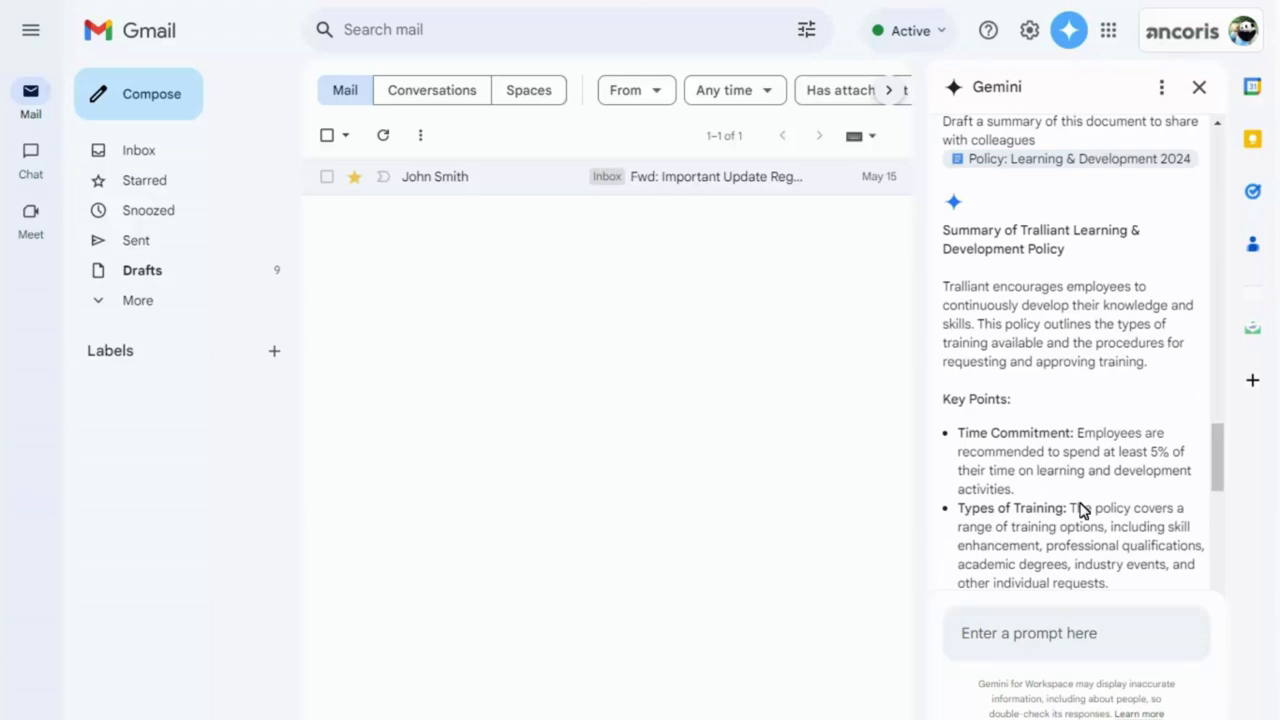
{"action": "left_click", "coordinate": [1220, 565]}
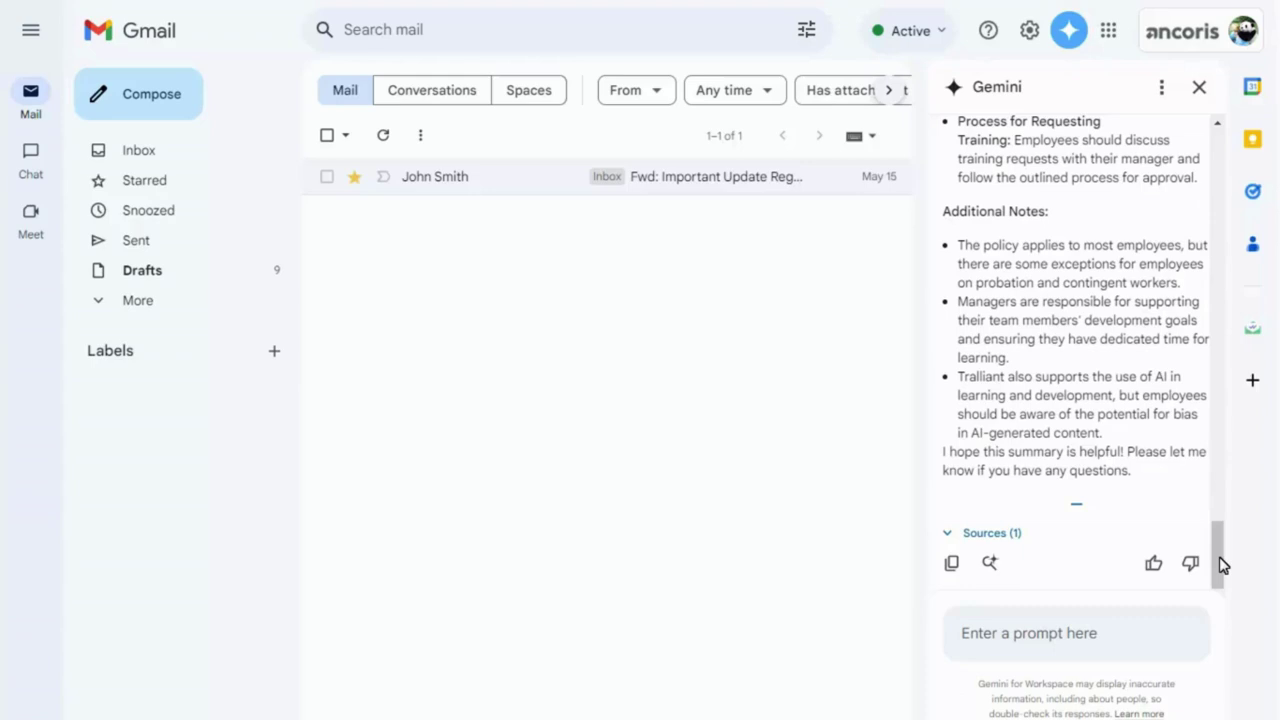
Step: Copy the policy summary into the body of a new email and close the draft
{"action": "left_click", "coordinate": [951, 563]}
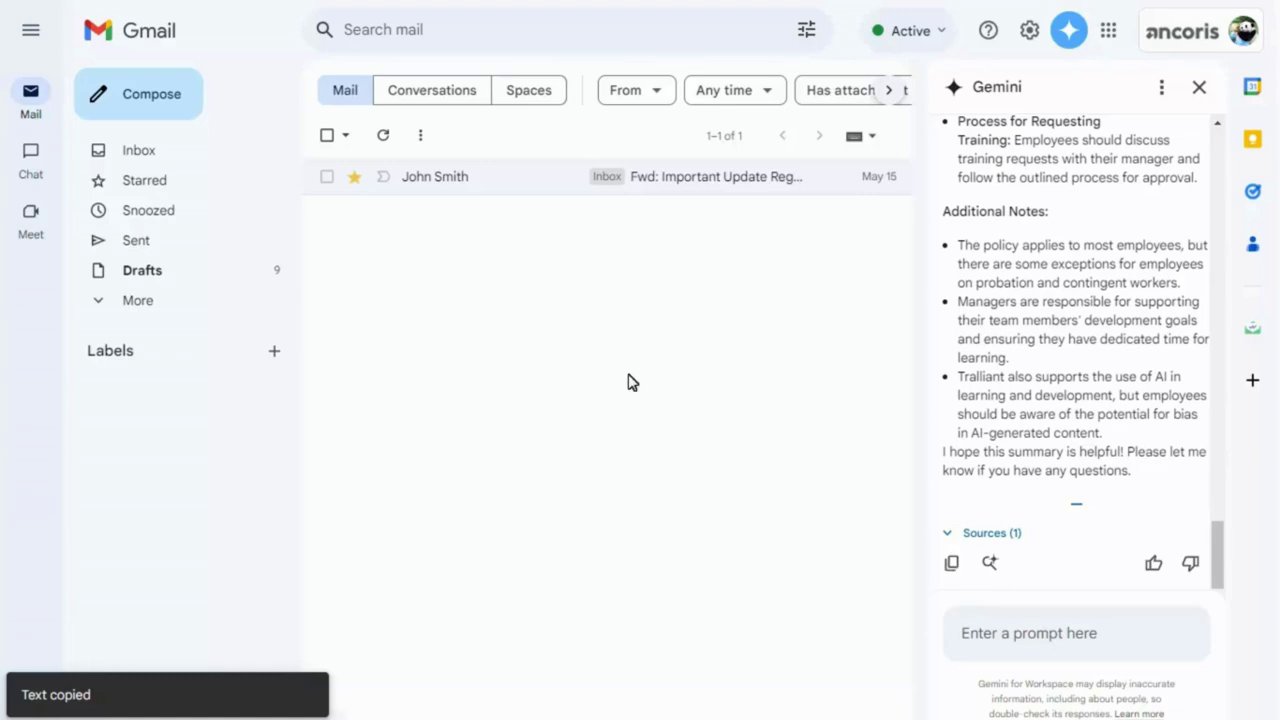
{"action": "left_click", "coordinate": [147, 97]}
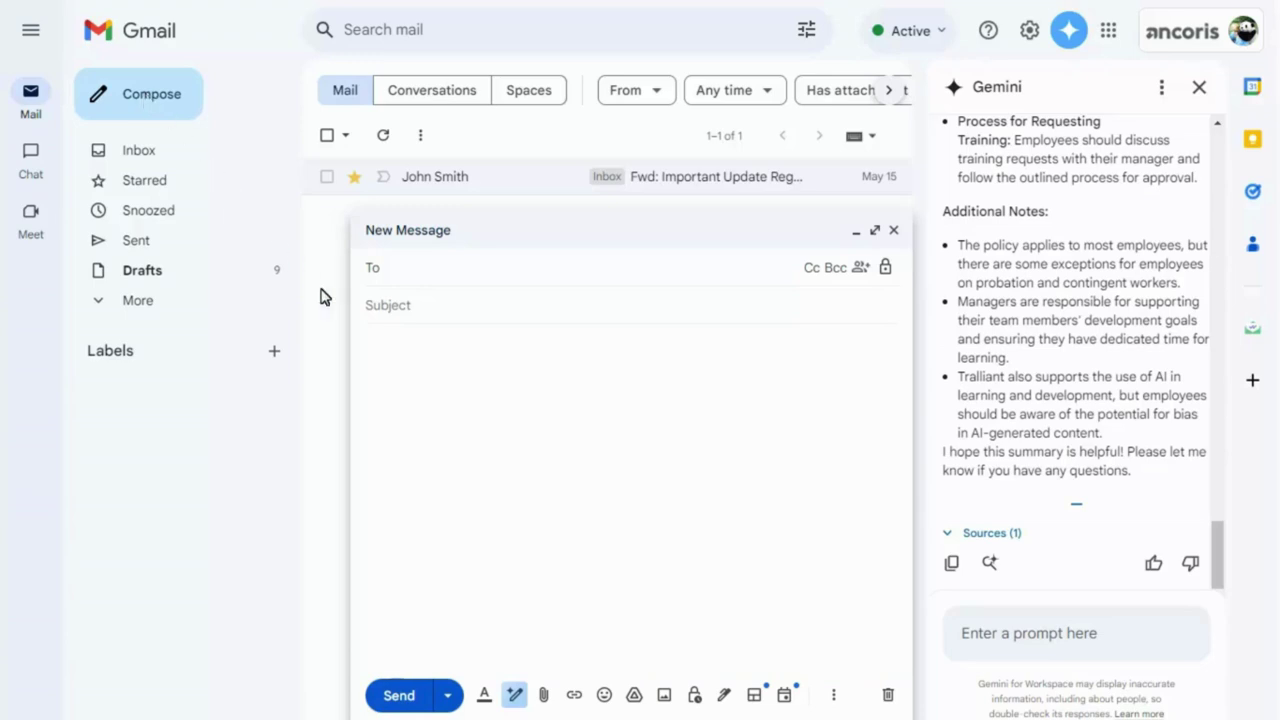
{"action": "left_click", "coordinate": [366, 346]}
{"action": "key", "text": "ctrl+v"}
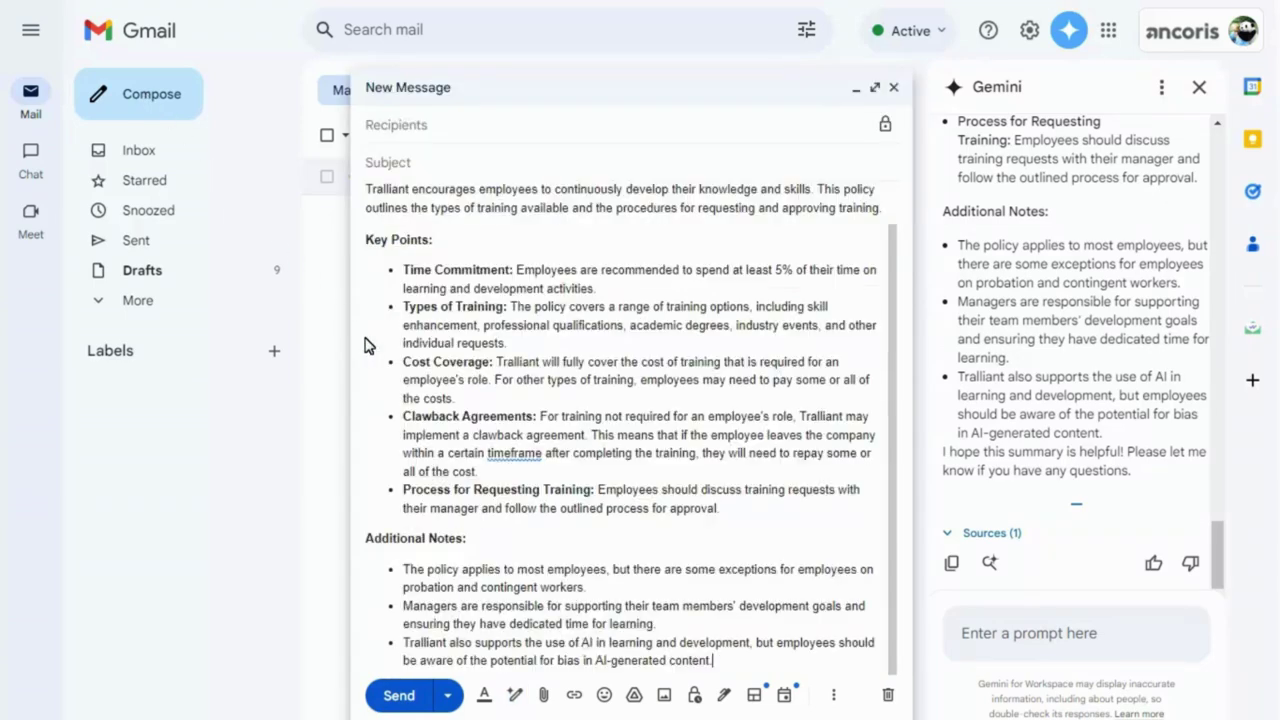
{"action": "left_click", "coordinate": [893, 87]}
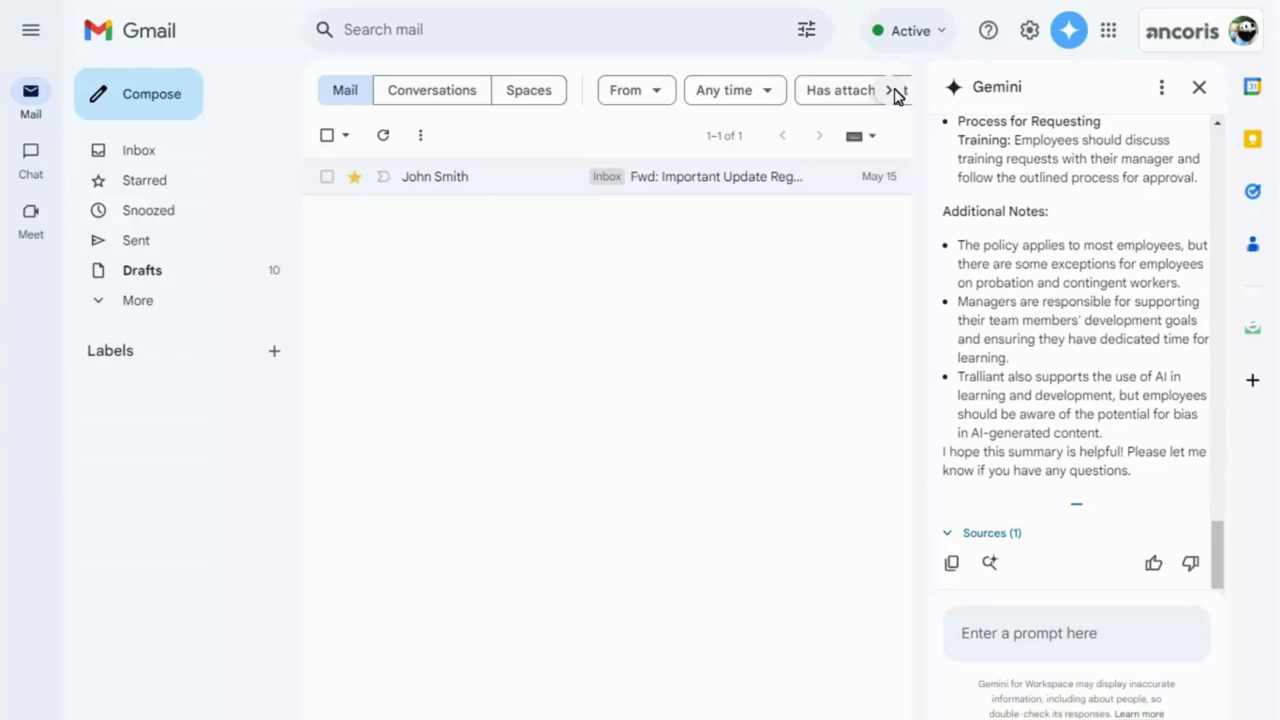
Step: Ask Gemini for restaurant suggestions for a business lunch near the given street address using a web search, and look through the suggestions
{"action": "left_click", "coordinate": [977, 640]}
{"action": "key", "text": "ctrl+v"}
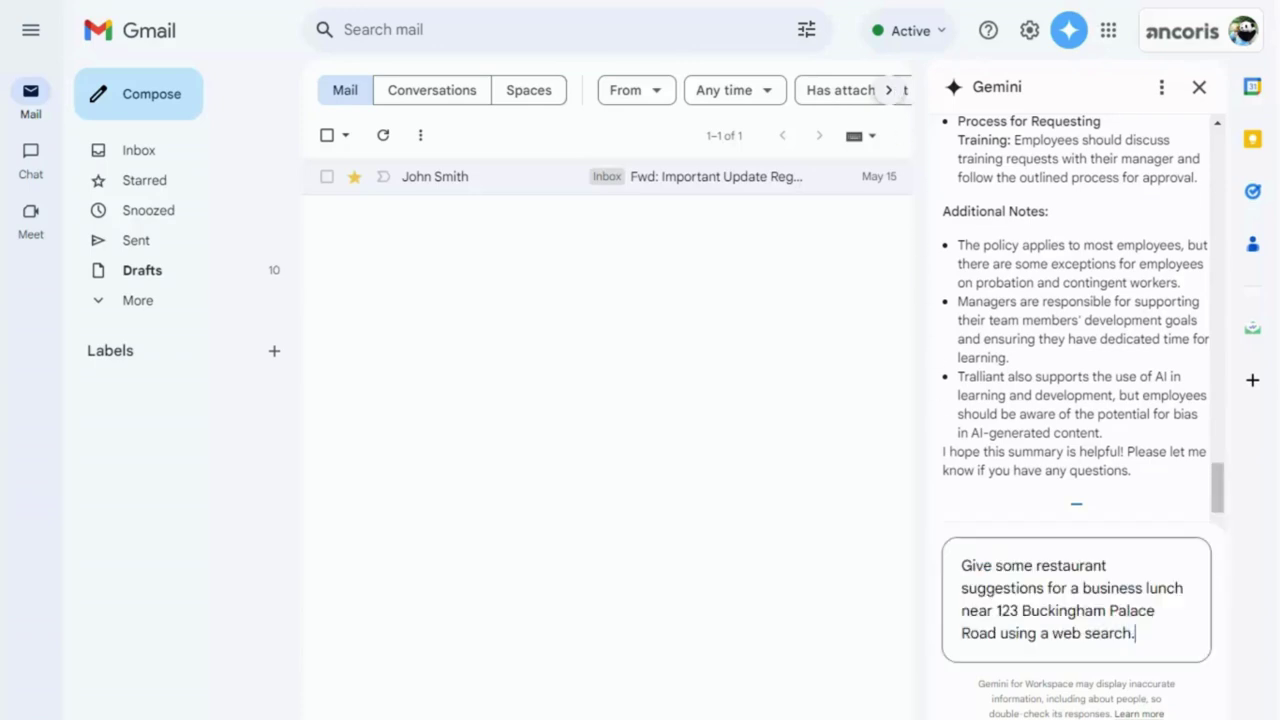
{"action": "key", "text": "Return"}
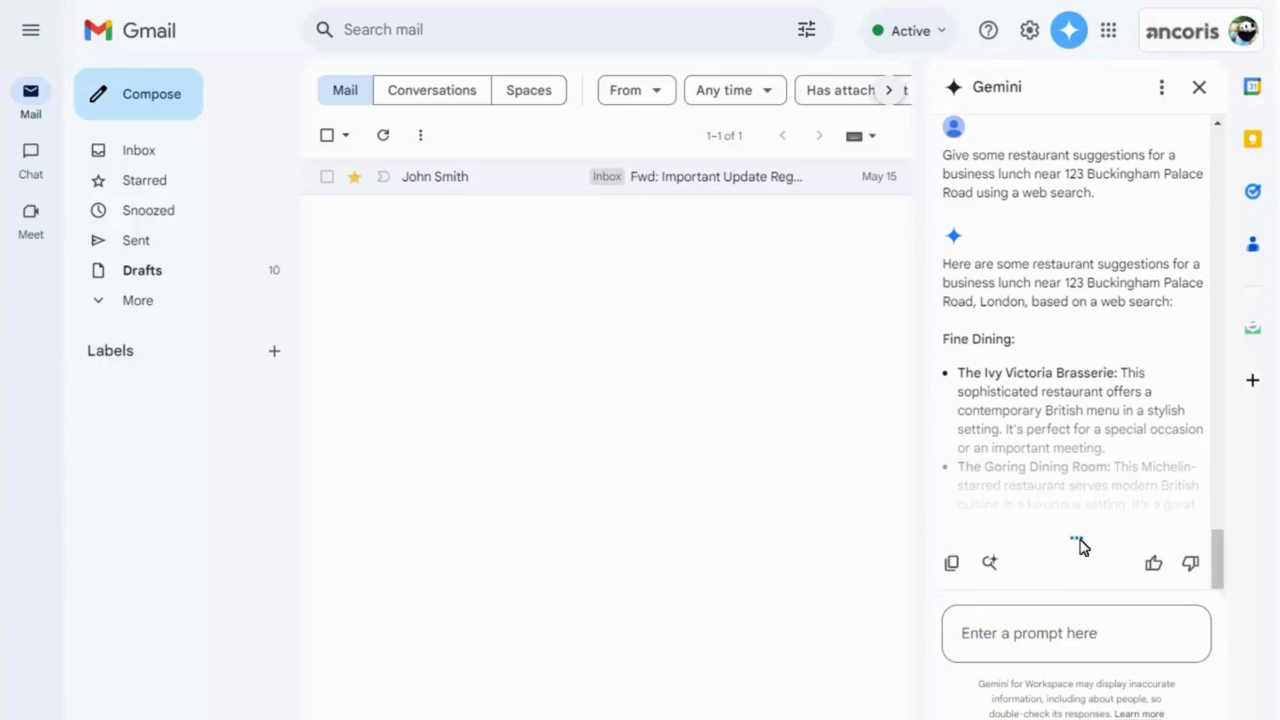
{"action": "scroll", "coordinate": [1222, 540], "scroll_direction": "down", "scroll_amount": 10}
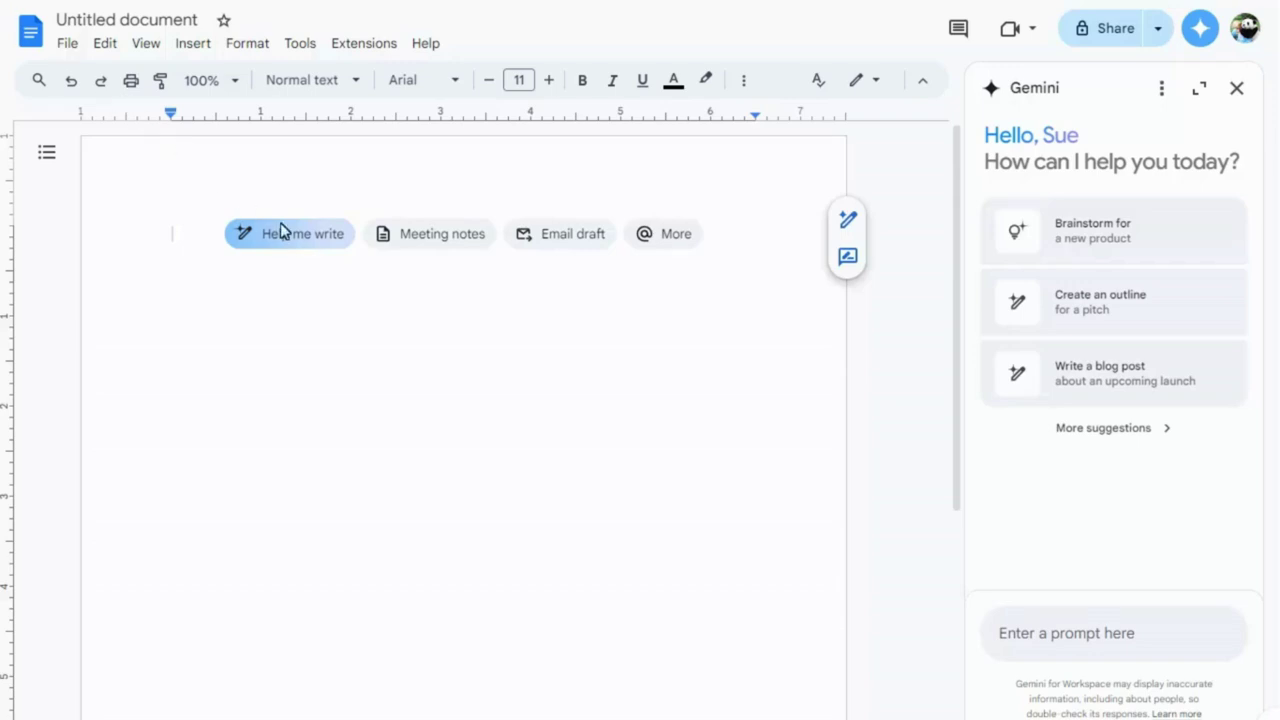
Step: In Google Docs, use Help me write as an HR manager to draft onboarding talking points on employee mentorship and development, and retry the suggestion
{"action": "left_click", "coordinate": [300, 243]}
{"action": "key", "text": "ctrl+v"}
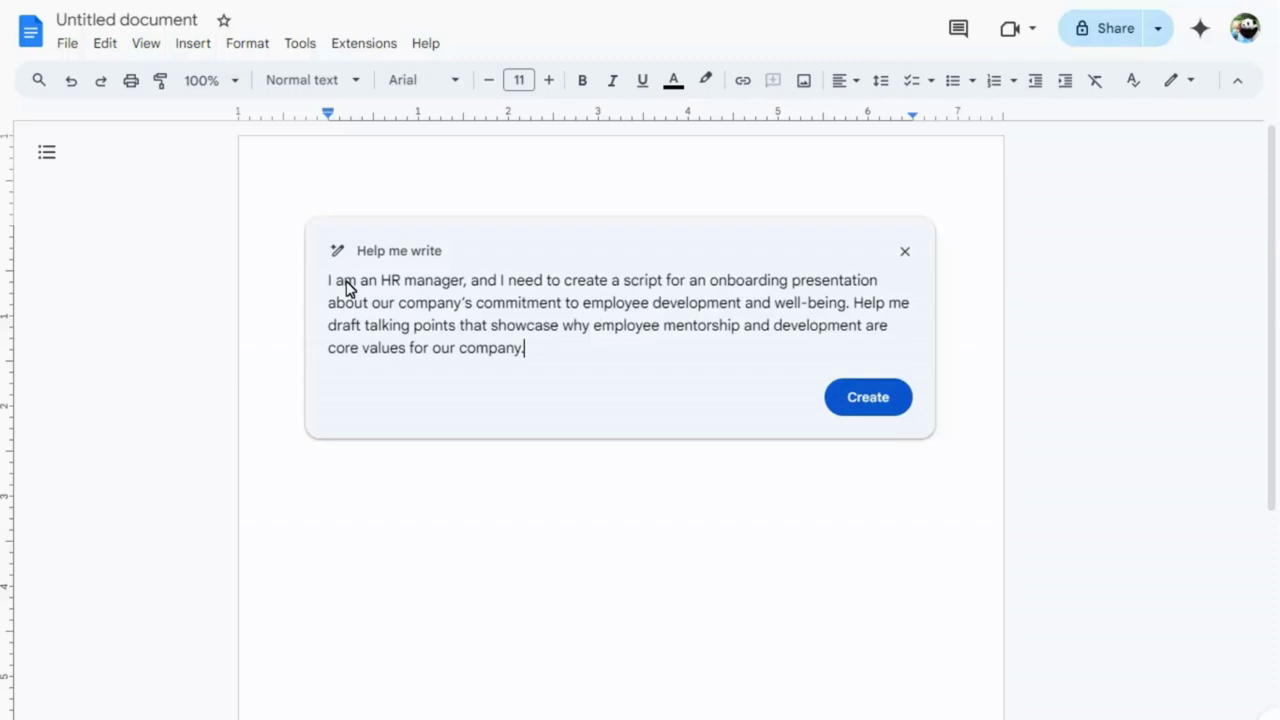
{"action": "left_click", "coordinate": [863, 397]}
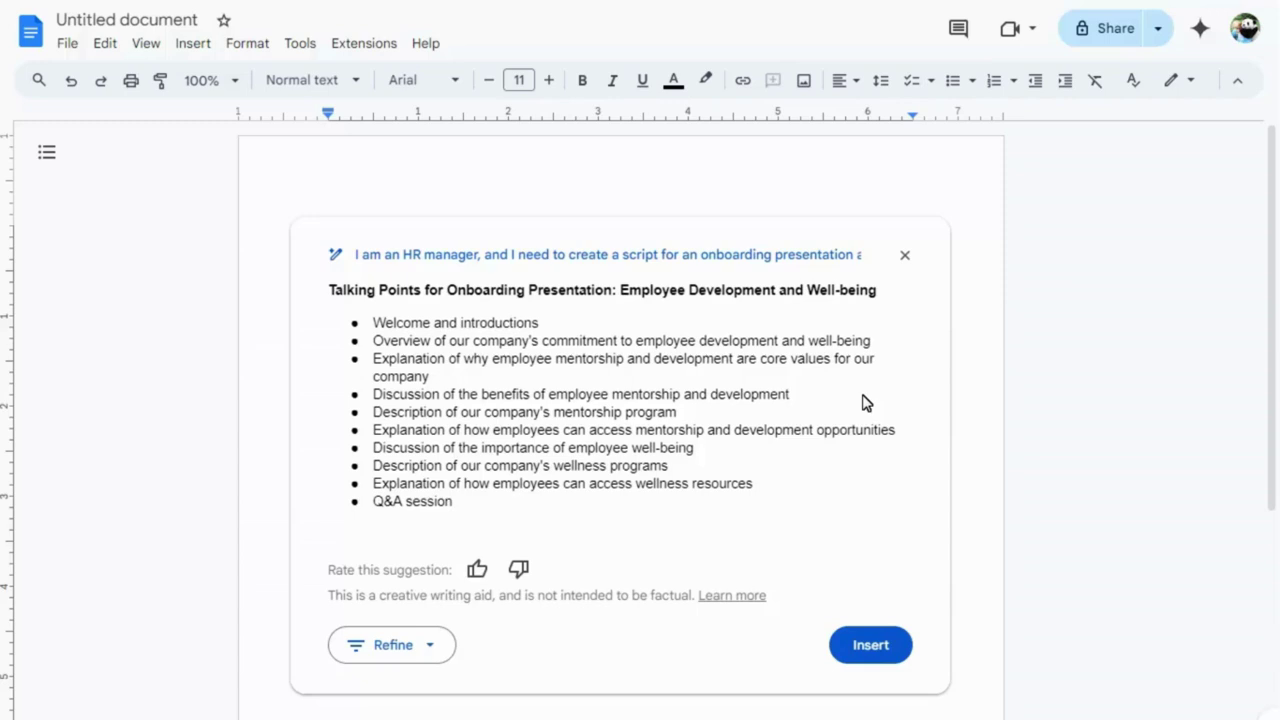
{"action": "left_click", "coordinate": [431, 646]}
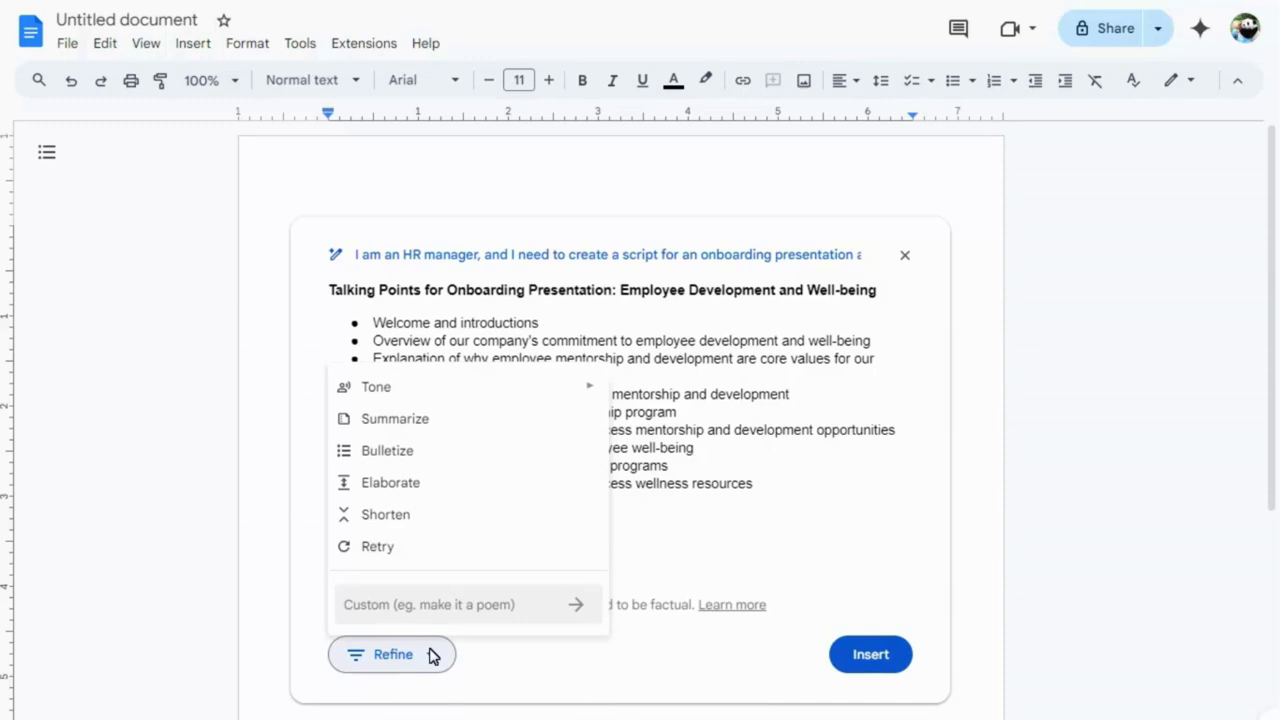
{"action": "left_click", "coordinate": [377, 548]}
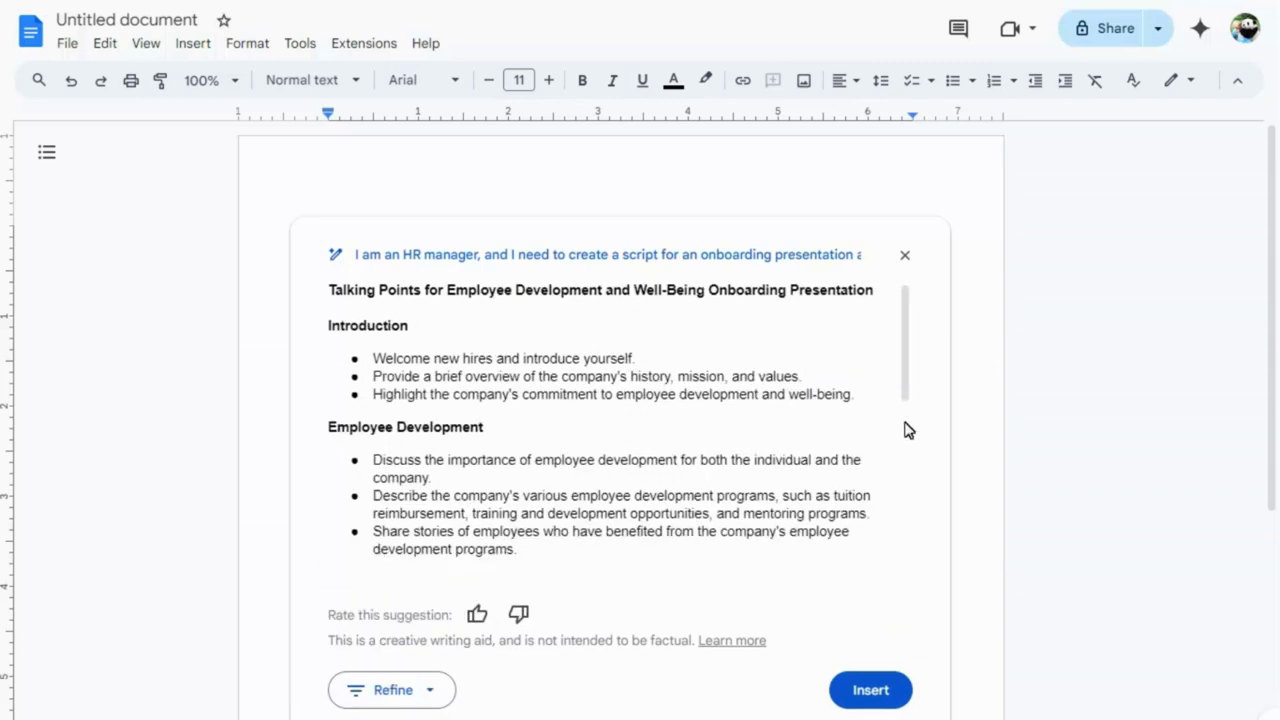
Step: Insert the suggested talking points into the document, then have Gemini elaborate on the first Employee Development bullet and insert the expanded text
{"action": "scroll", "coordinate": [908, 430], "scroll_direction": "down", "scroll_amount": 10}
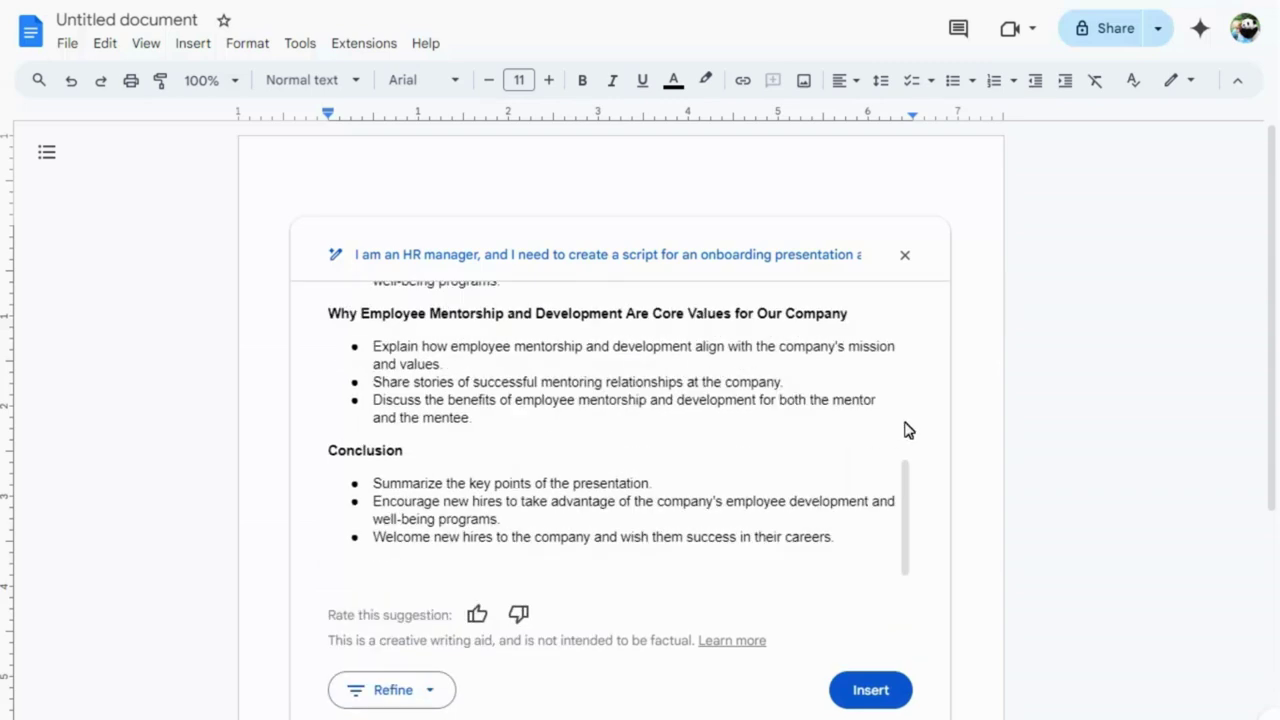
{"action": "left_click", "coordinate": [872, 692]}
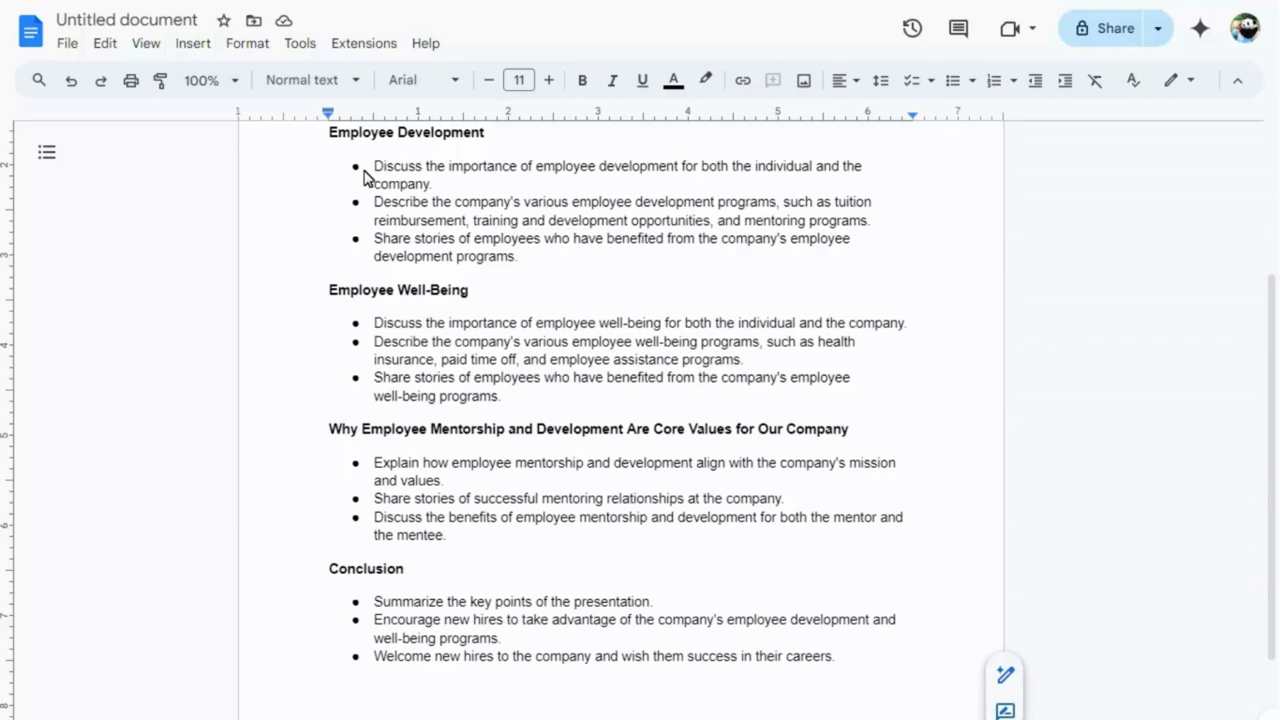
{"action": "triple_click", "coordinate": [623, 163]}
{"action": "left_click", "coordinate": [1005, 138]}
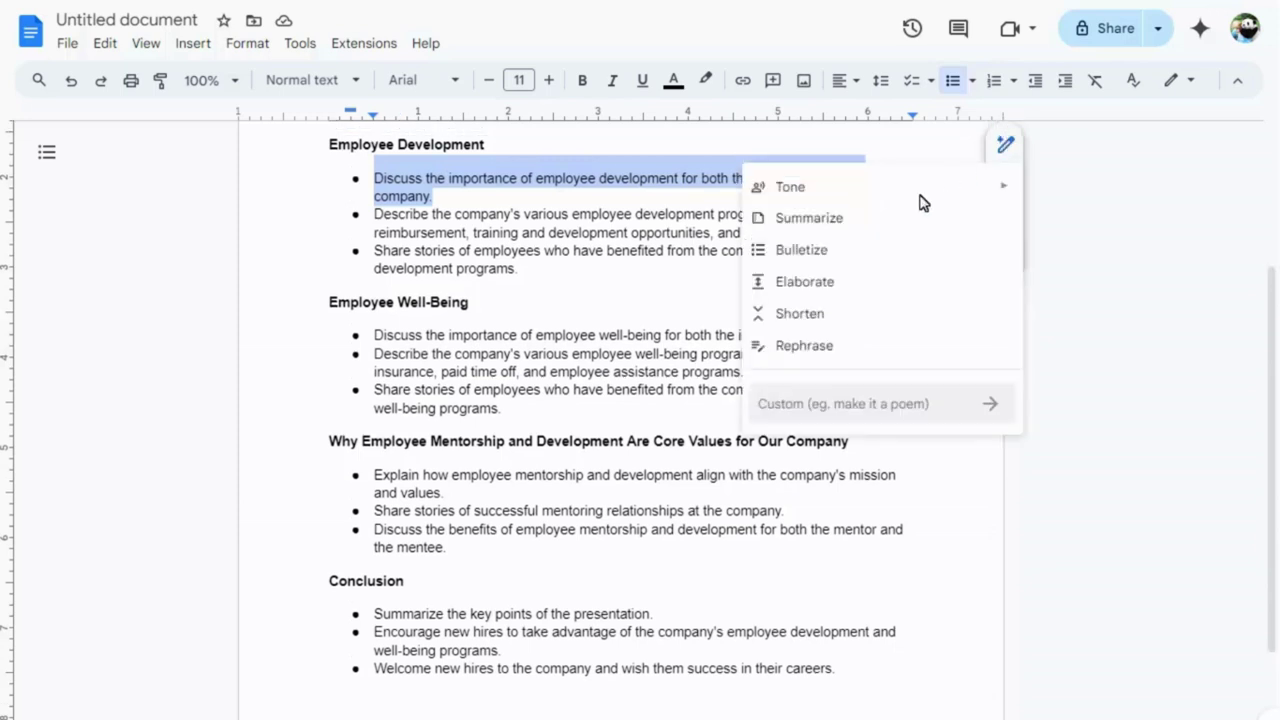
{"action": "left_click", "coordinate": [797, 288]}
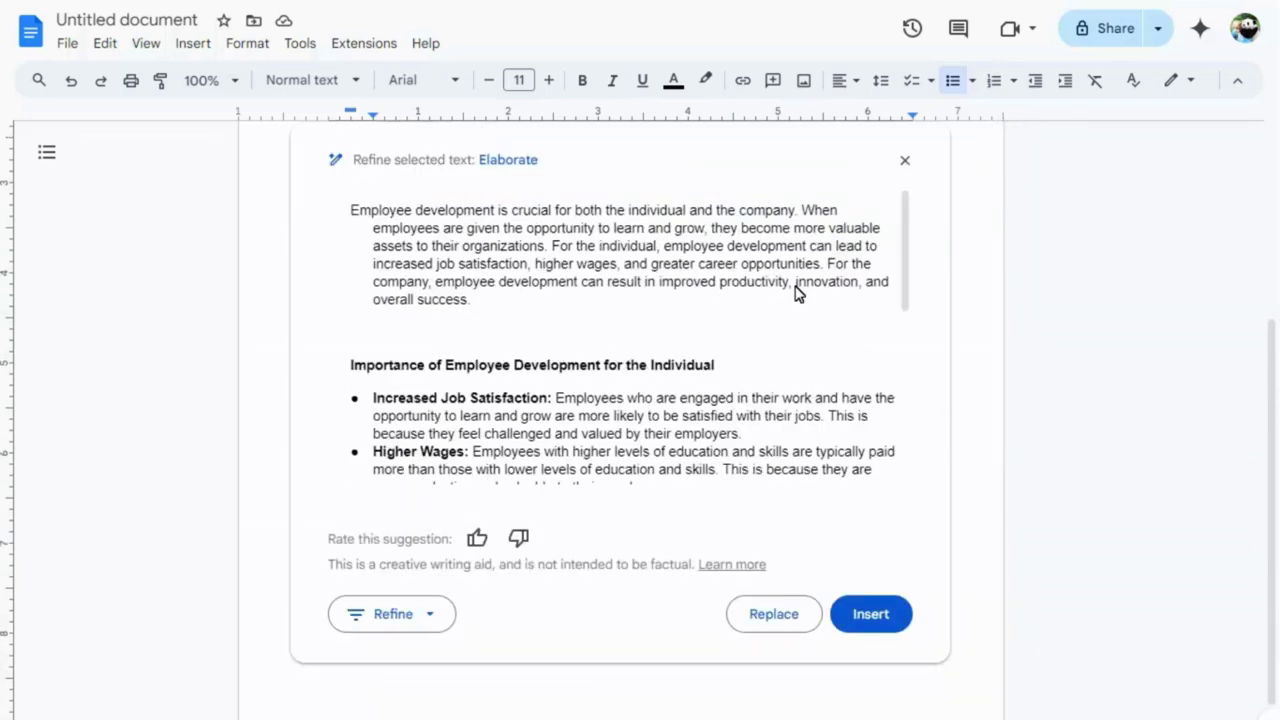
{"action": "left_click", "coordinate": [872, 620]}
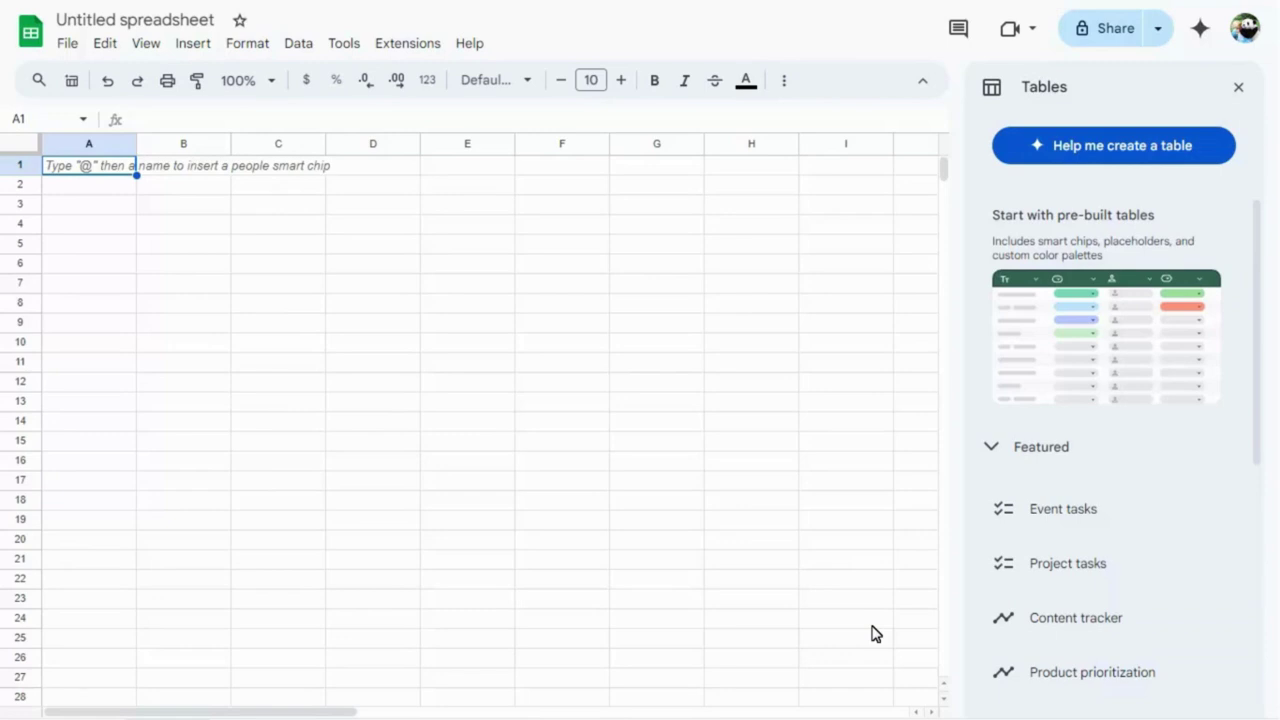
Step: In Google Sheets, use Help me organize to create and insert a tracker of face-to-face and webinar customer events with date, time, description, speakers and invite status
{"action": "left_click", "coordinate": [72, 88]}
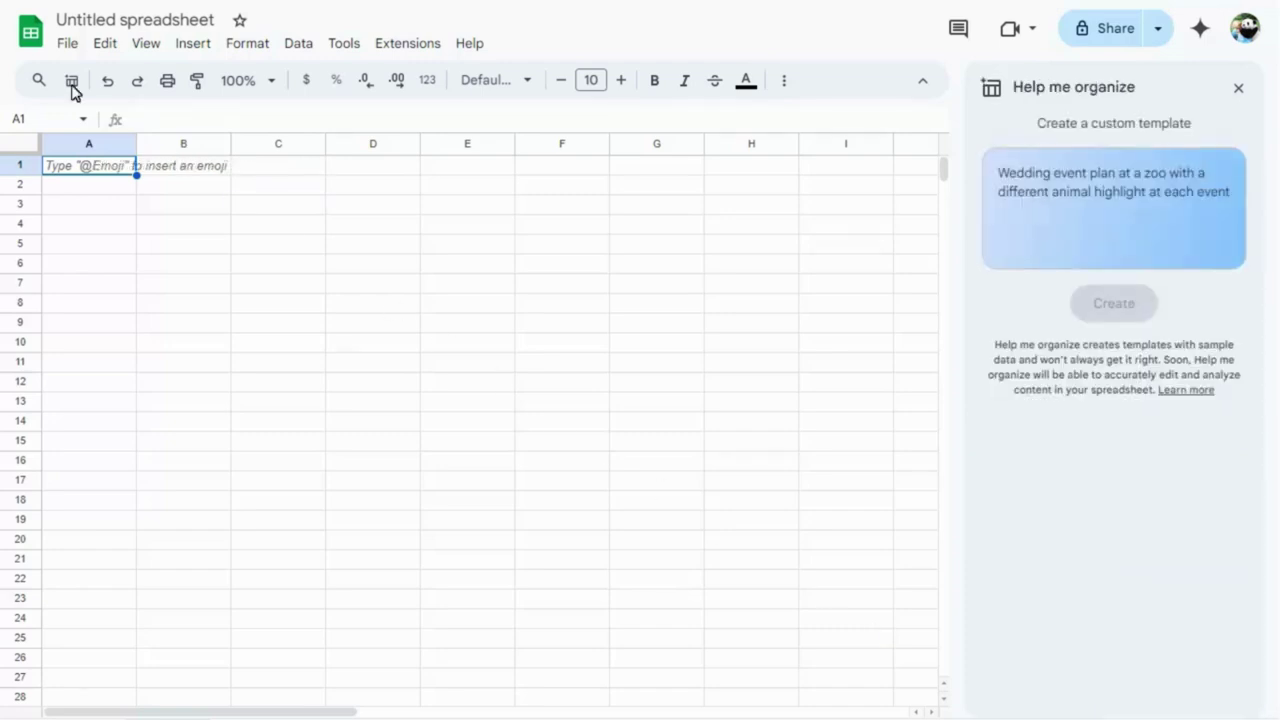
{"action": "left_click", "coordinate": [1010, 190]}
{"action": "key", "text": "ctrl+v"}
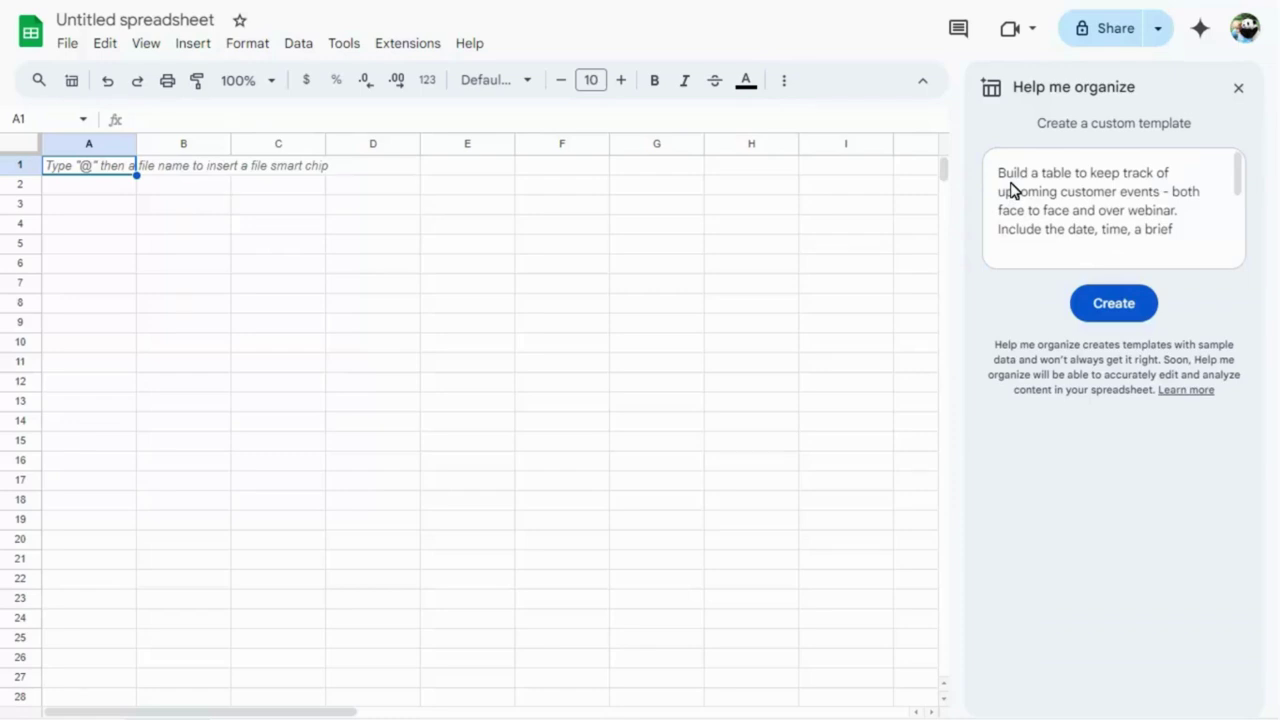
{"action": "scroll", "coordinate": [1240, 224], "scroll_direction": "down", "scroll_amount": 2}
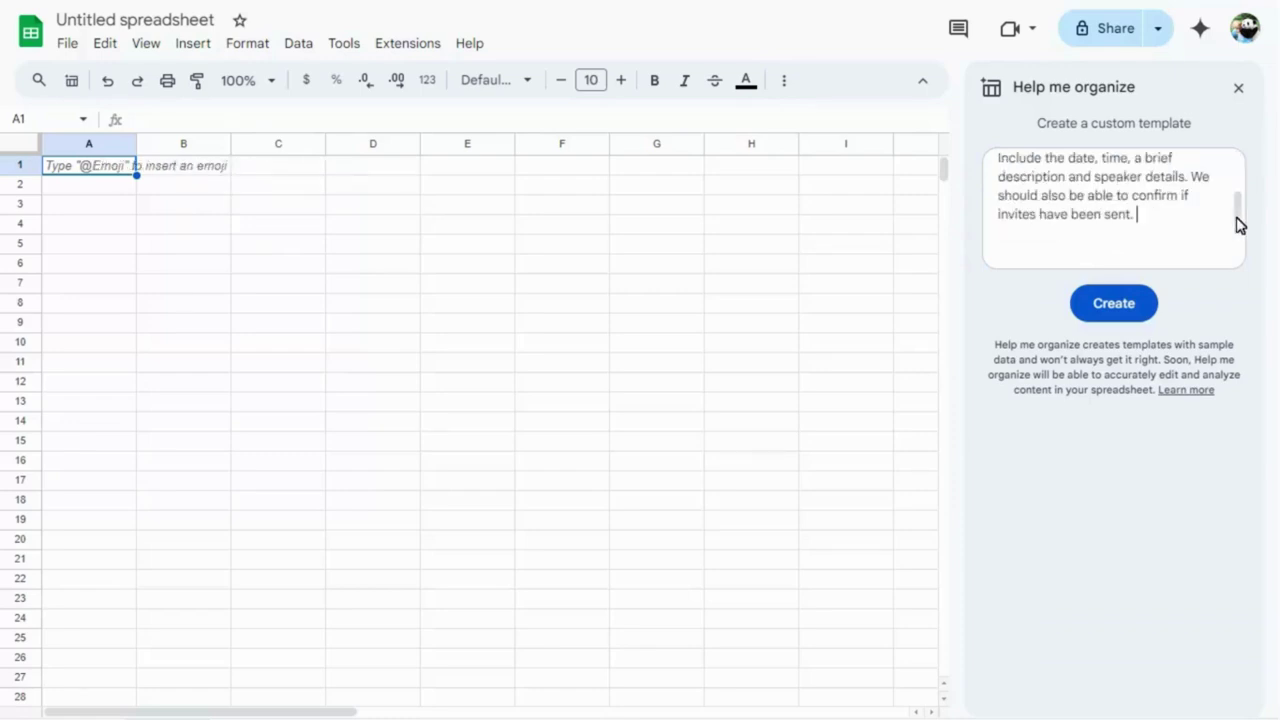
{"action": "left_click", "coordinate": [1121, 309]}
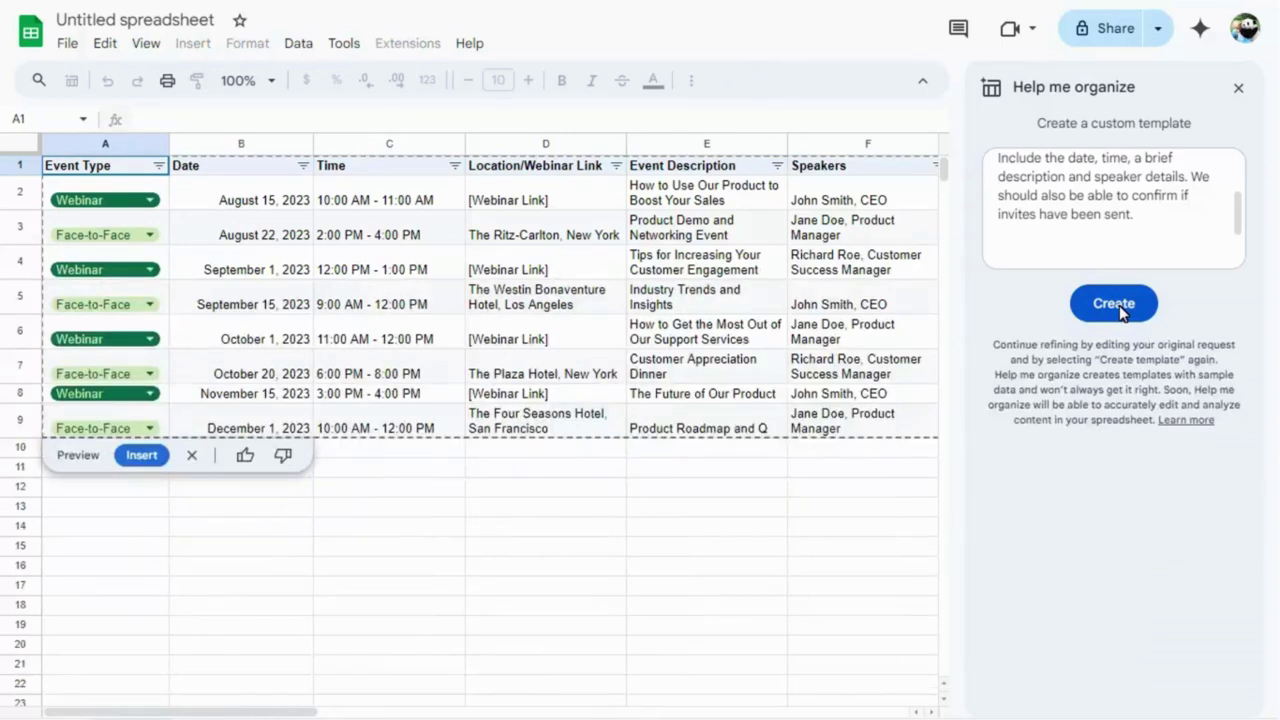
{"action": "left_click", "coordinate": [142, 457]}
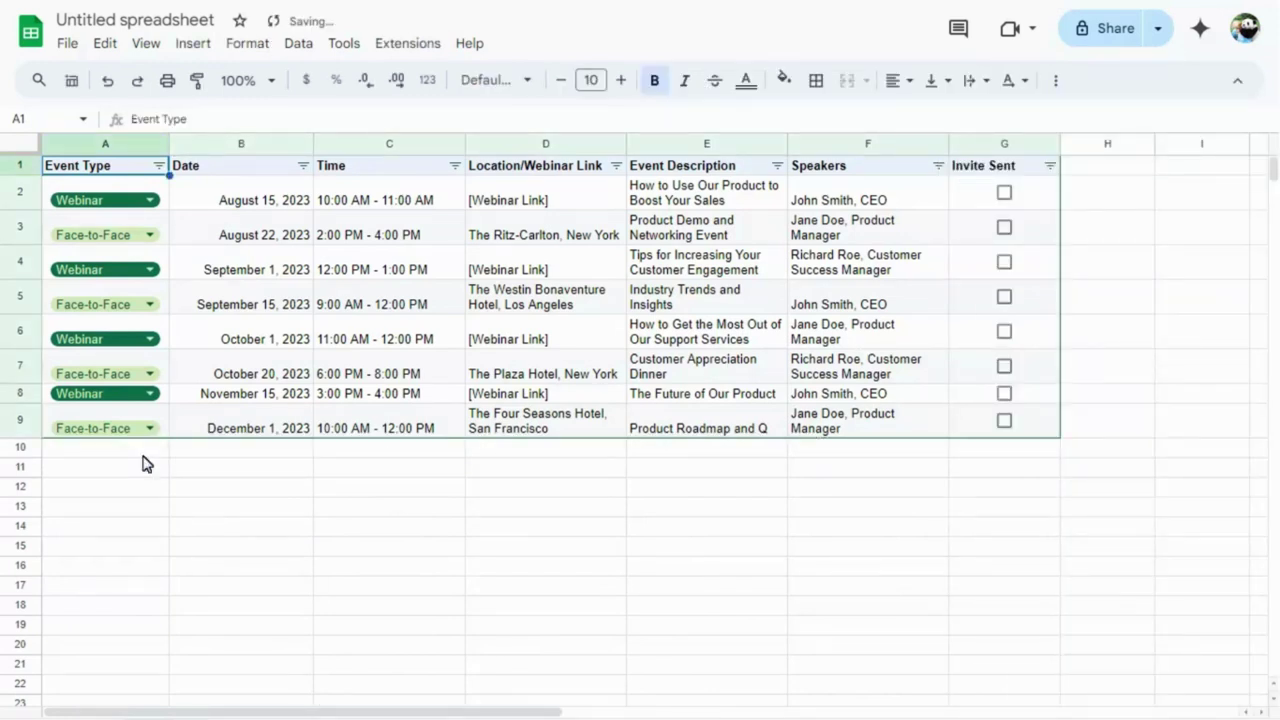
Step: Add a Hybrid option to all the Event Type dropdowns and set the first event's type to Hybrid
{"action": "left_click", "coordinate": [151, 202]}
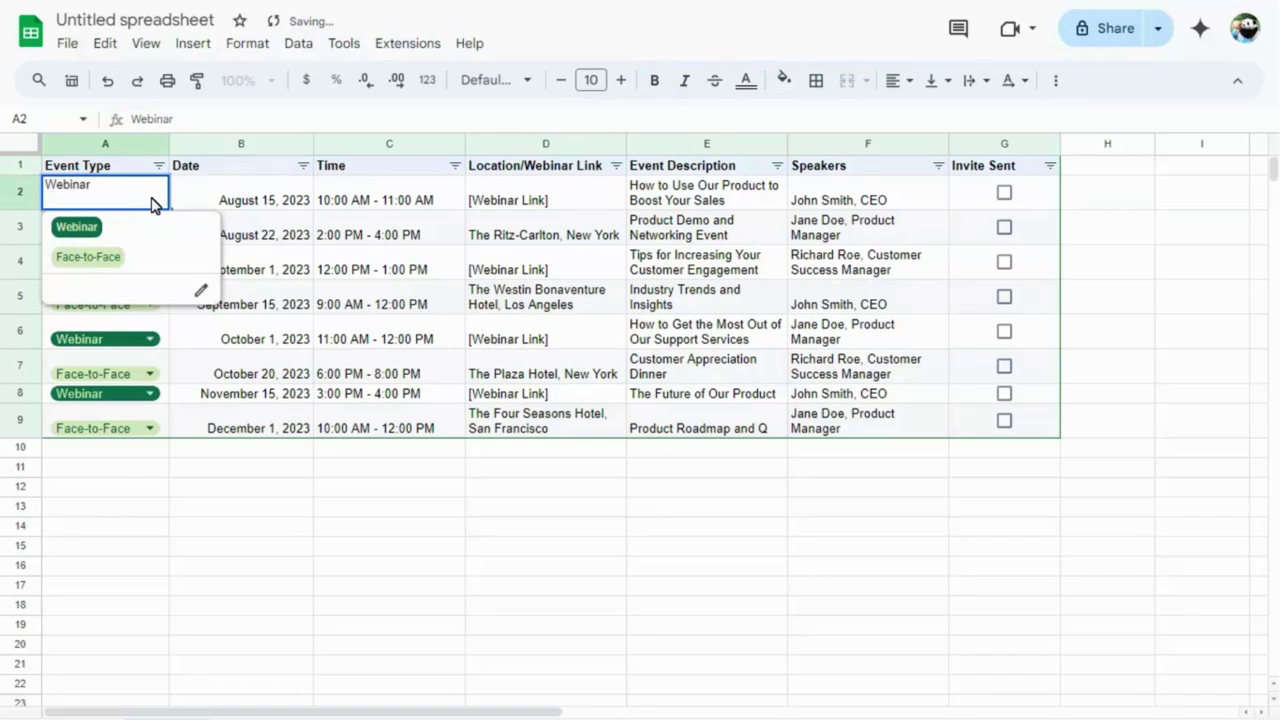
{"action": "left_click", "coordinate": [201, 291]}
{"action": "left_click", "coordinate": [1062, 400]}
{"action": "type", "text": "Hybrid"}
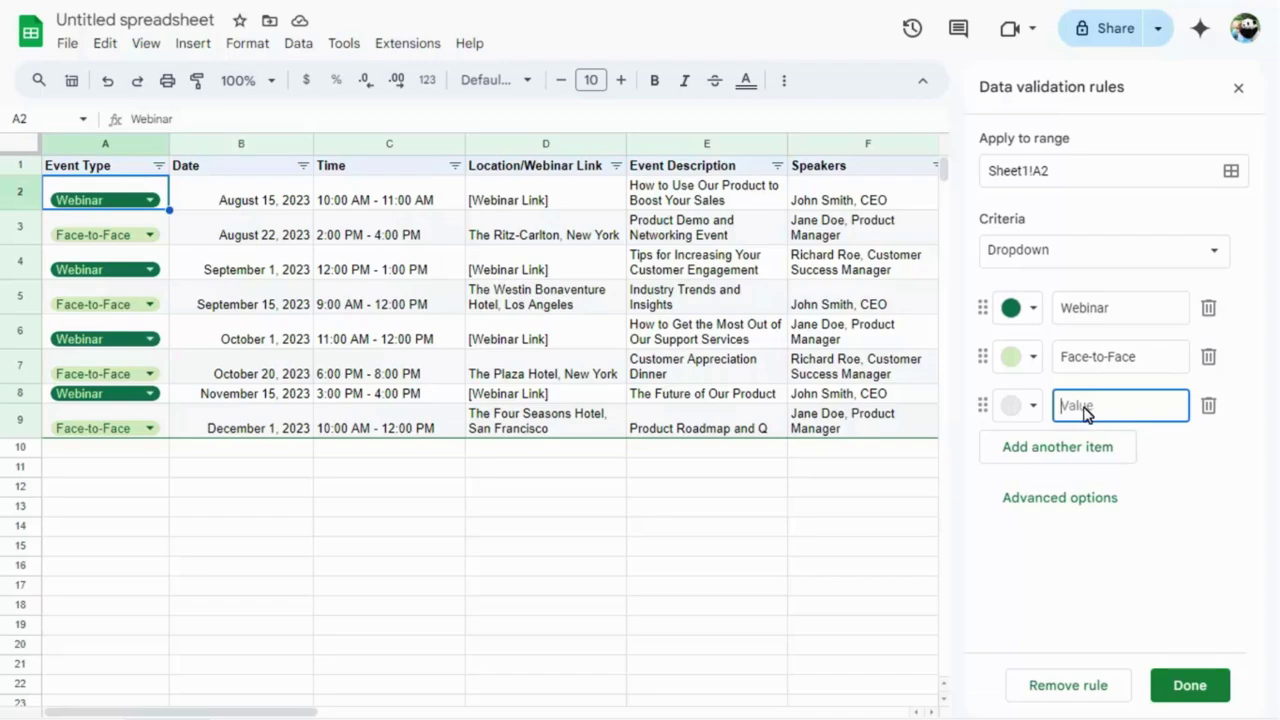
{"action": "left_click", "coordinate": [1203, 686]}
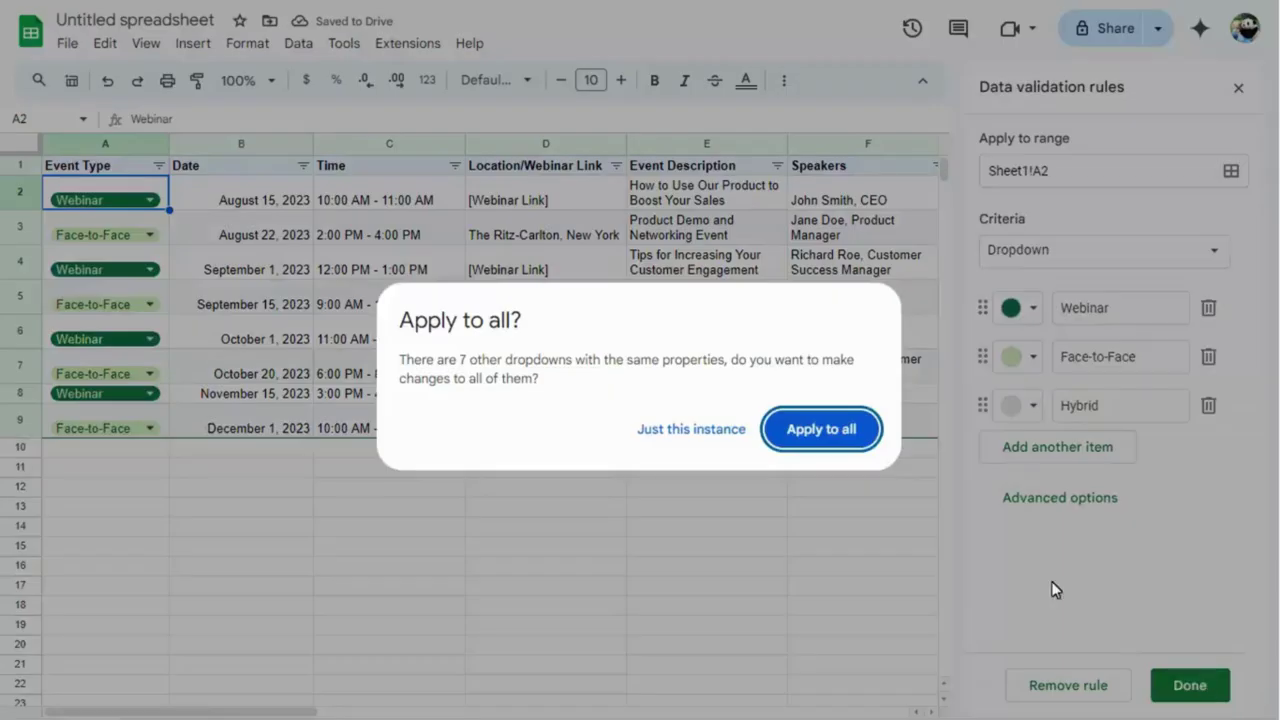
{"action": "left_click", "coordinate": [826, 432]}
{"action": "left_click", "coordinate": [150, 203]}
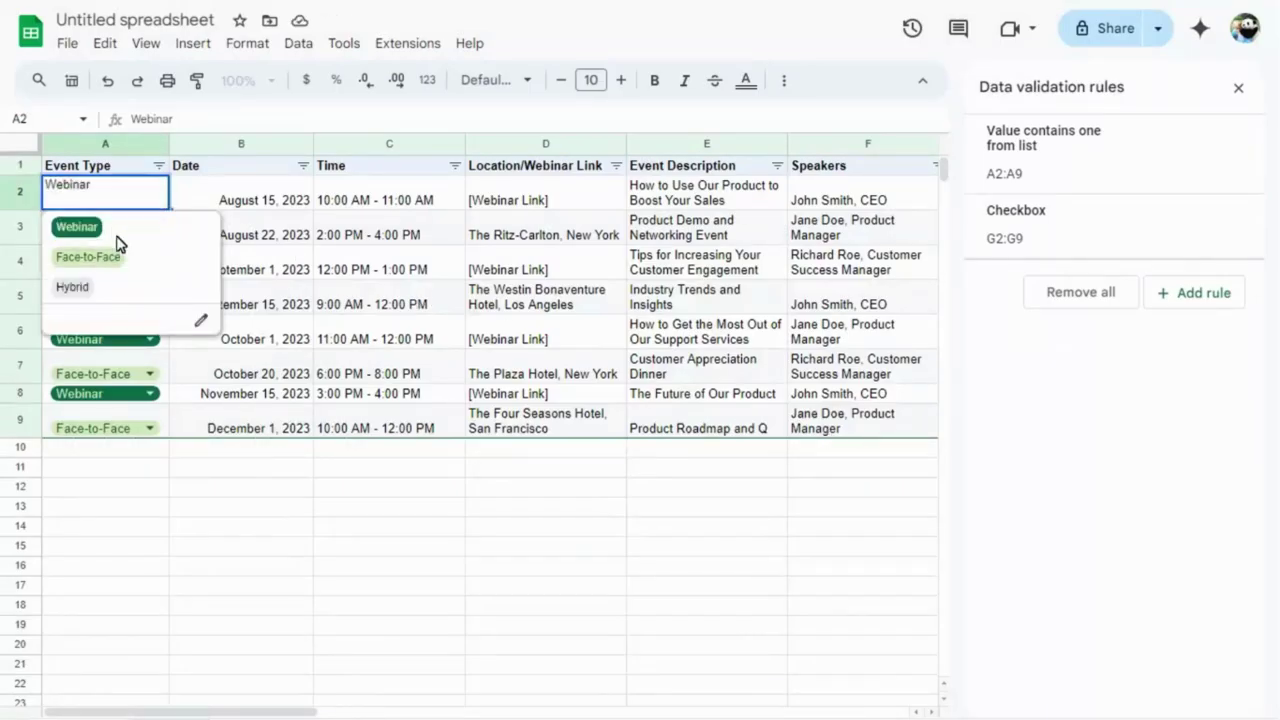
{"action": "left_click", "coordinate": [72, 288]}
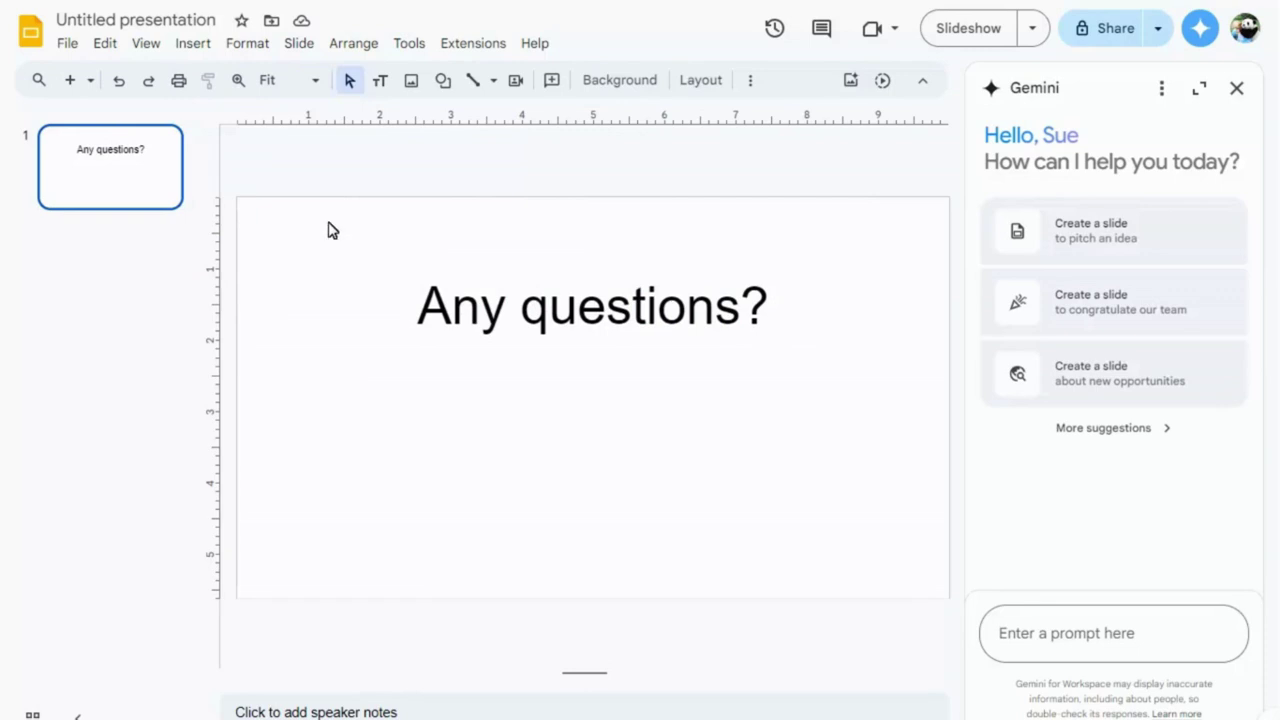
Step: In Google Slides, generate images of "A computer screen showing questions marks for a Q&A session" and insert the dark one with the blank monitor
{"action": "left_click", "coordinate": [851, 84]}
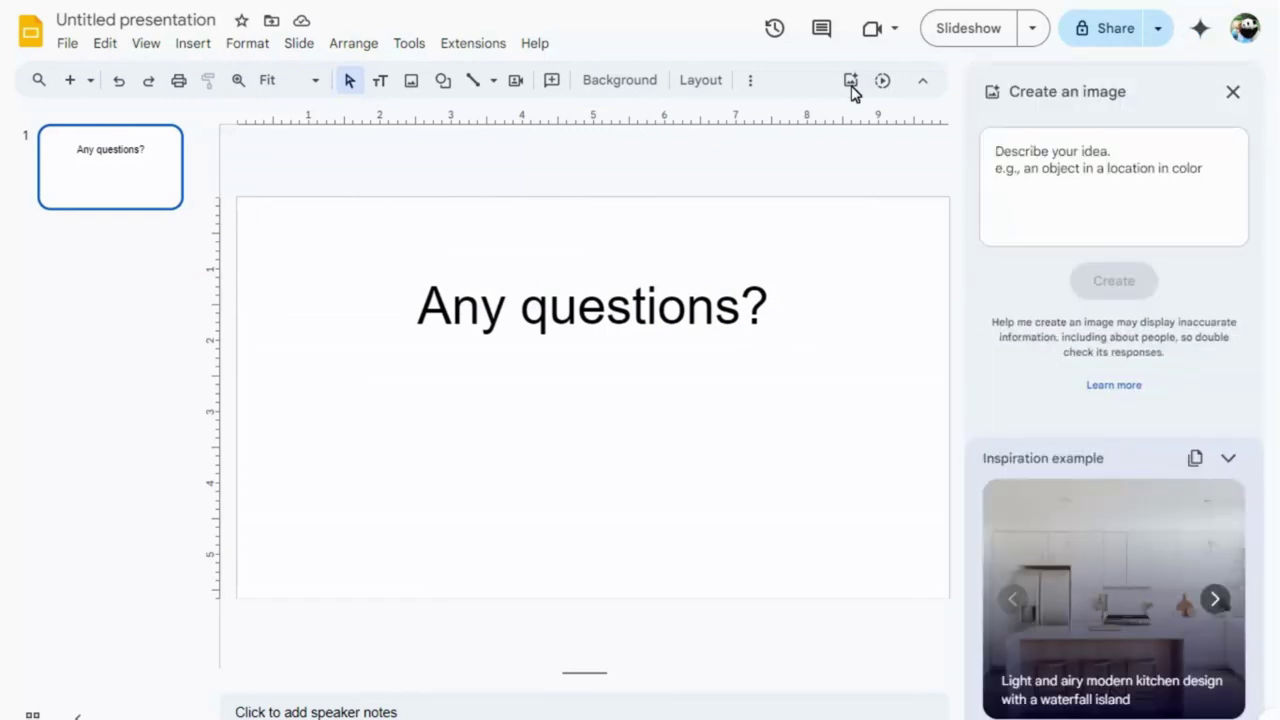
{"action": "left_click", "coordinate": [1031, 169]}
{"action": "type", "text": "A computer screen showing questions marks for a Q&A session"}
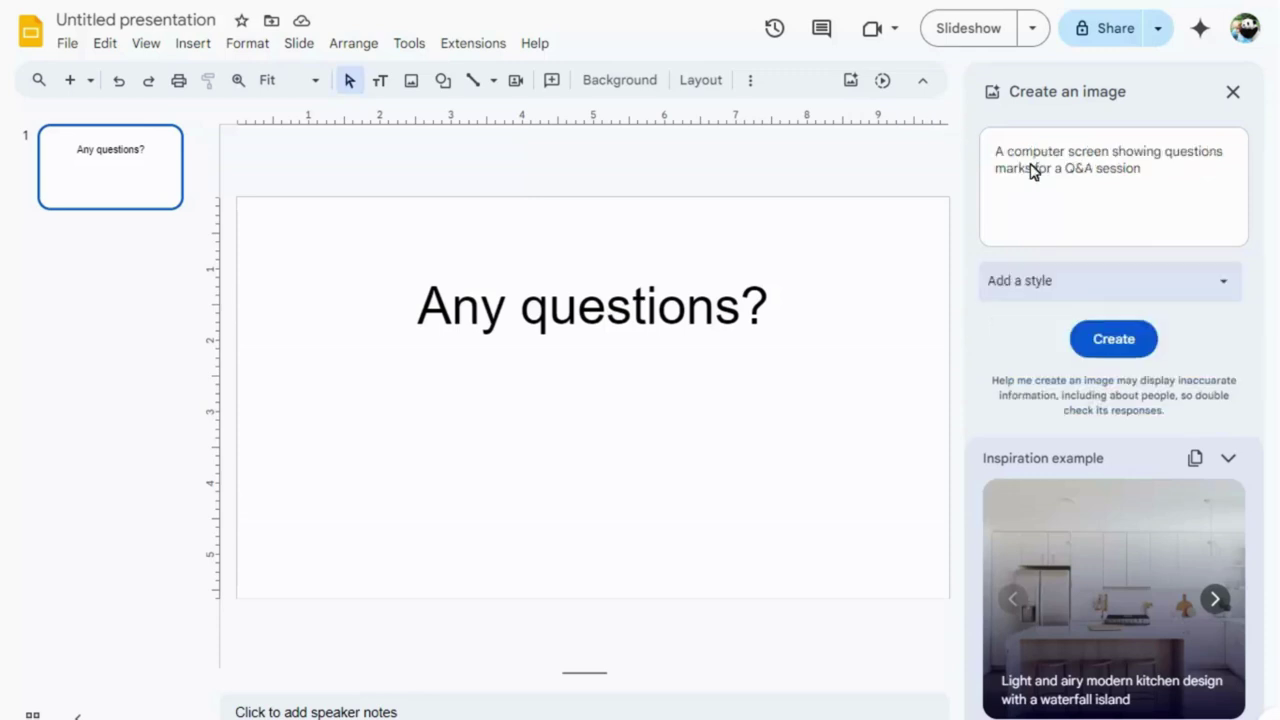
{"action": "left_click", "coordinate": [1116, 355]}
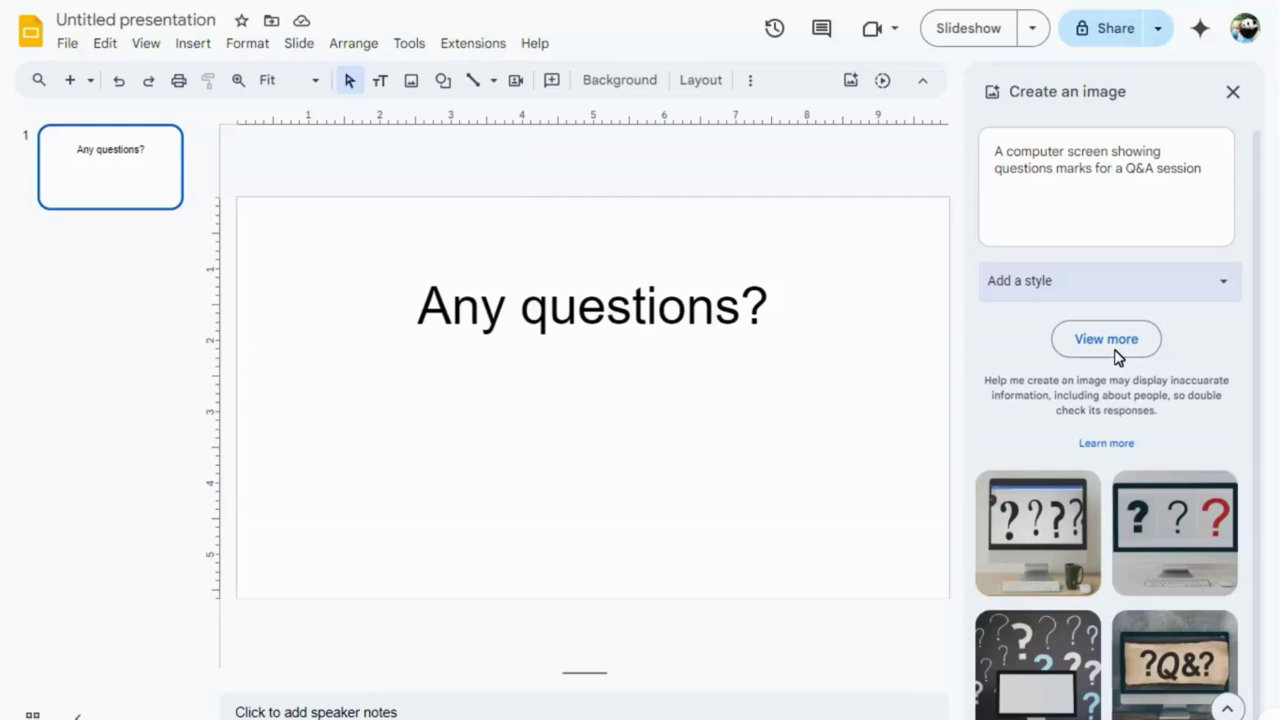
{"action": "left_click", "coordinate": [1045, 685]}
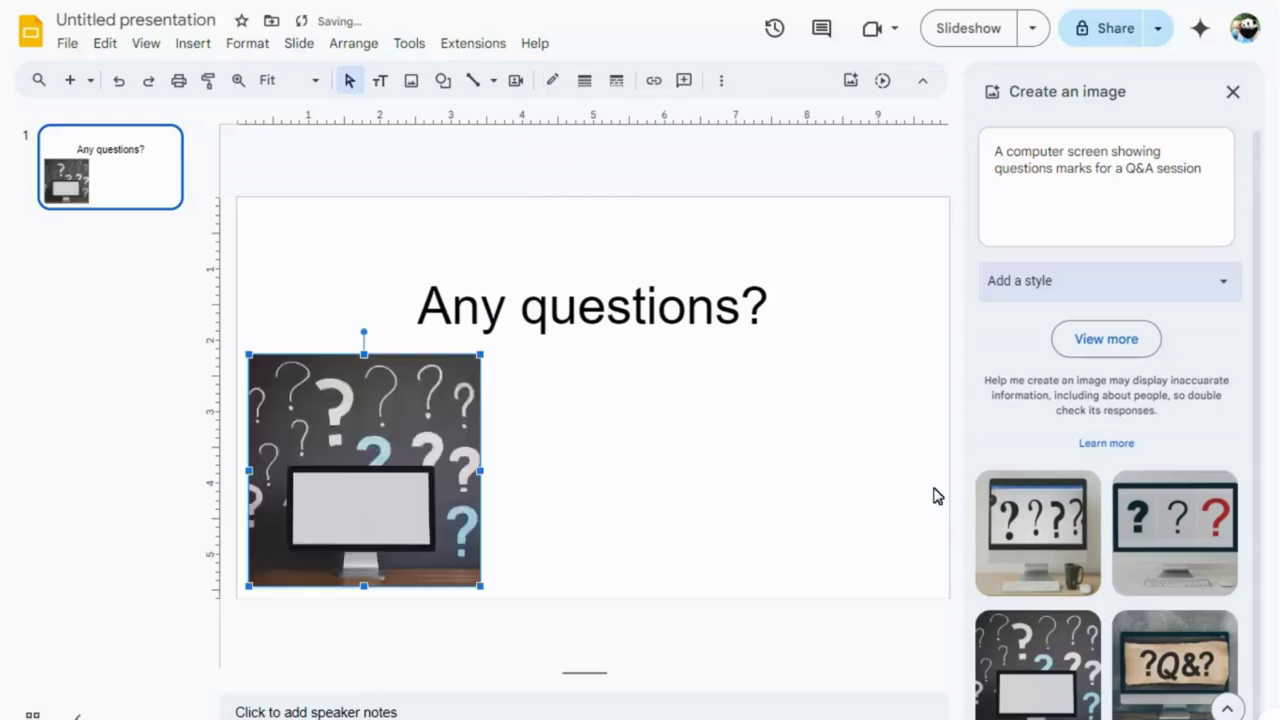
Step: Mask the inserted image to a circle and centre it below the "Any questions?" title
{"action": "left_click", "coordinate": [721, 80]}
{"action": "left_click", "coordinate": [375, 118]}
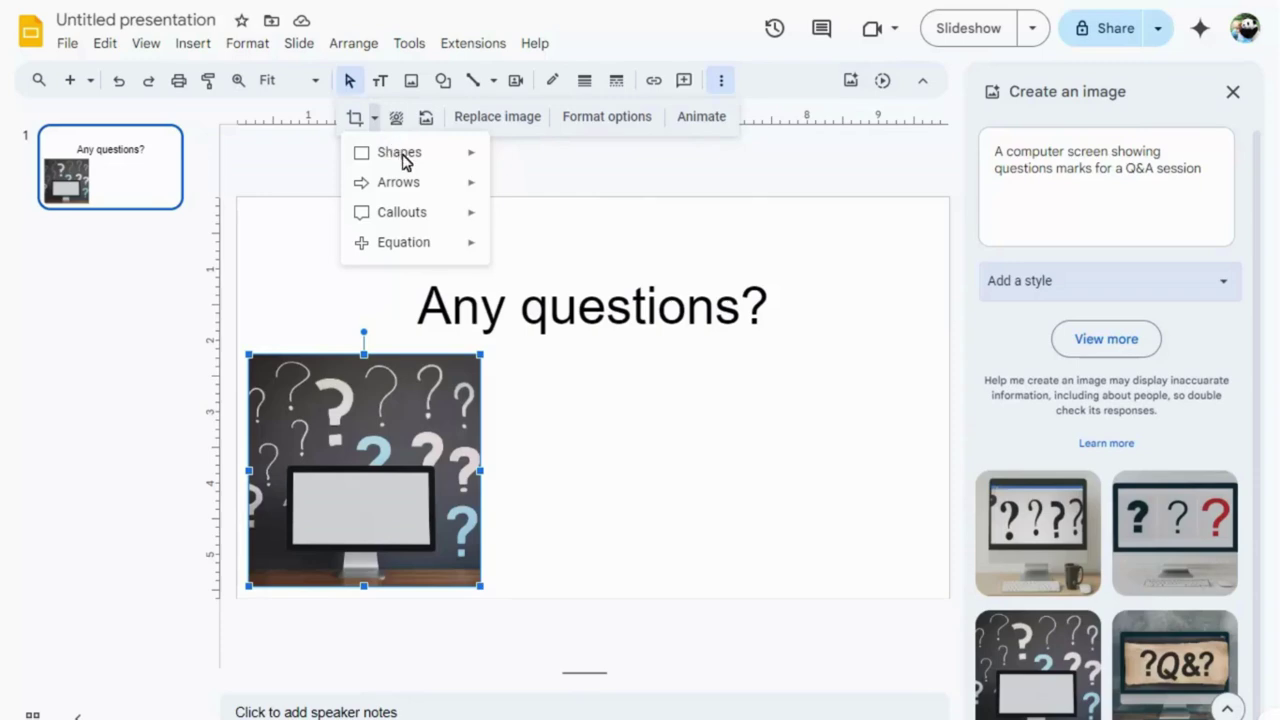
{"action": "mouse_move", "coordinate": [410, 152]}
{"action": "left_click", "coordinate": [508, 204]}
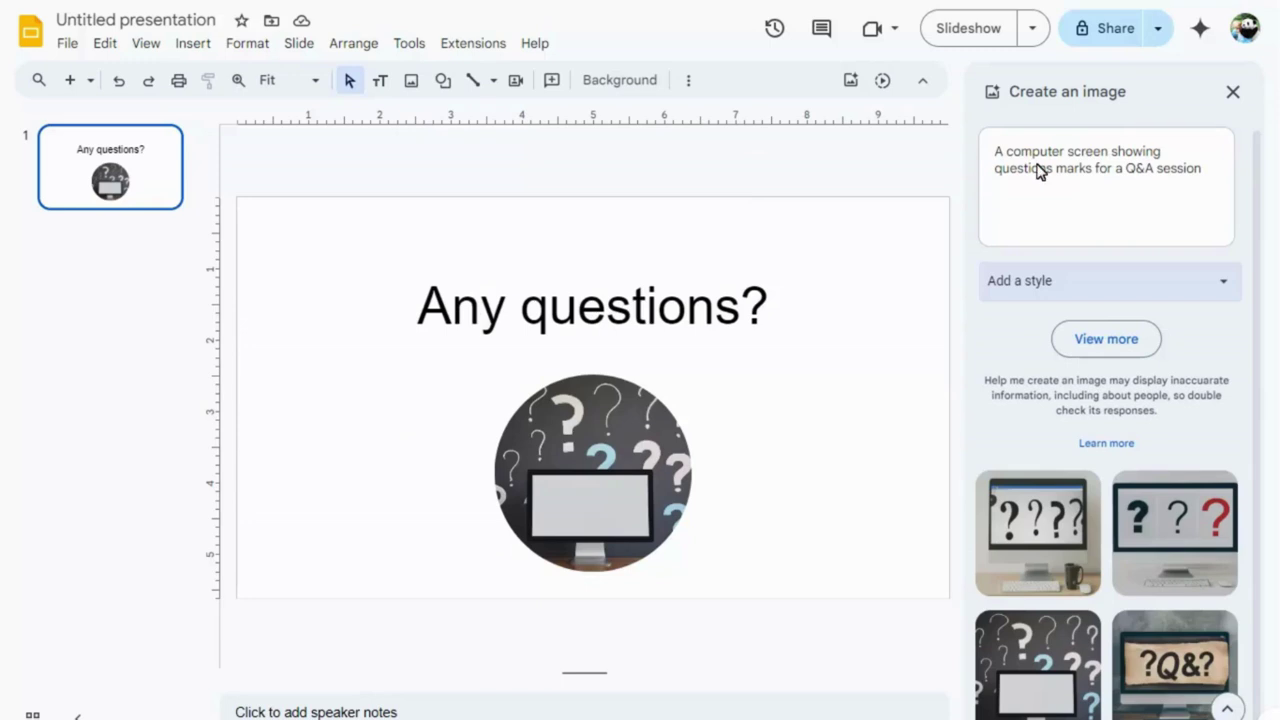
Step: Generate images in the Background style of "A blackboard at the front of a classroom, with writing on it." and choose one of the results
{"action": "triple_click", "coordinate": [1040, 170]}
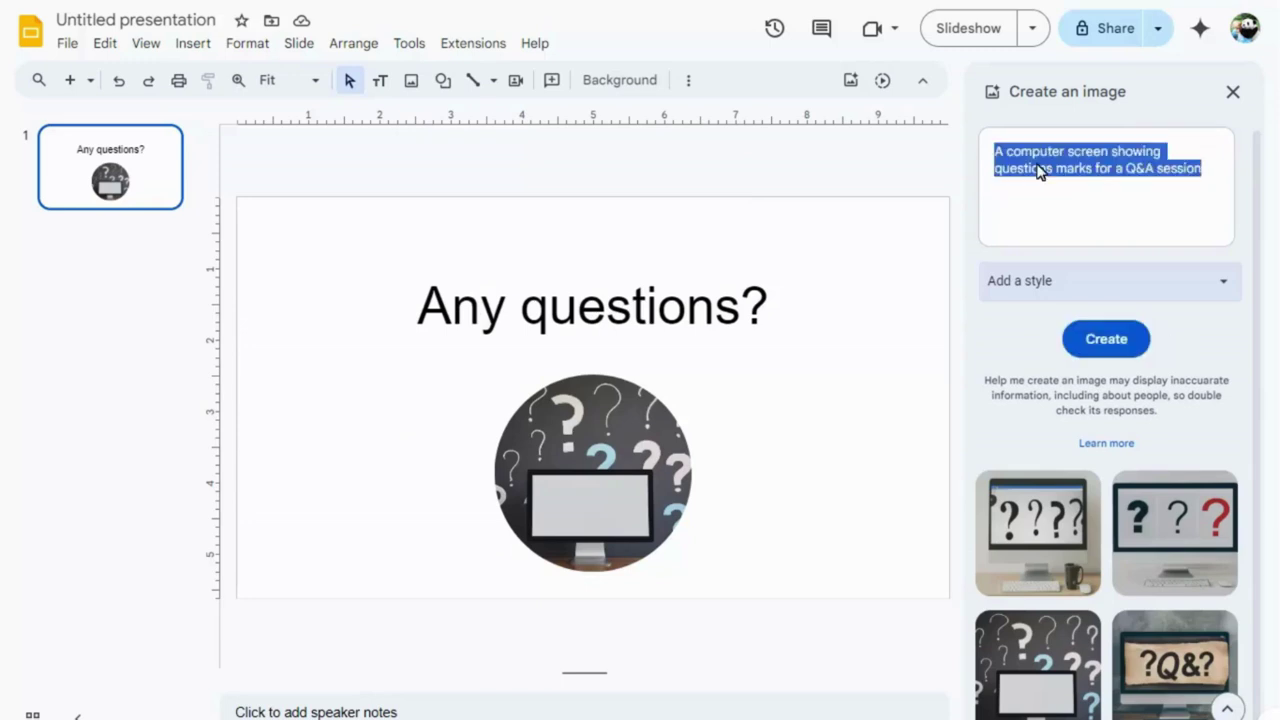
{"action": "type", "text": "A blackboard at the front of a classroom, with writing on it."}
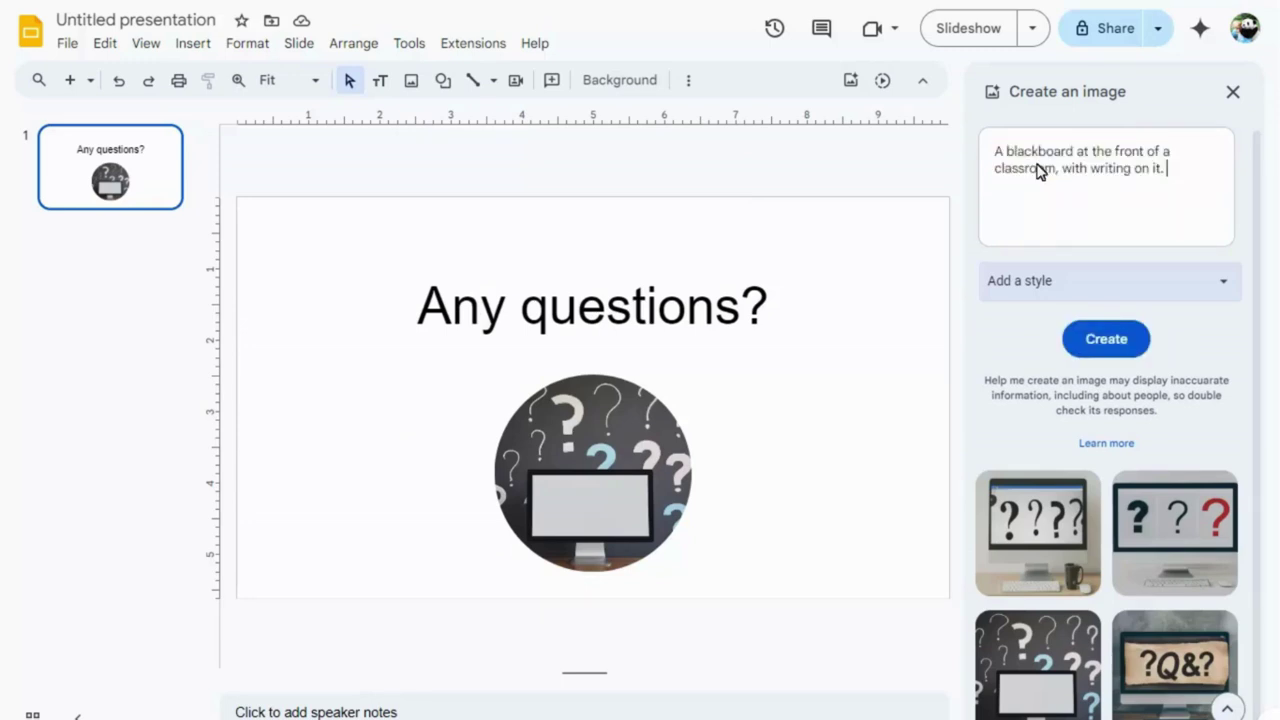
{"action": "left_click", "coordinate": [1222, 290]}
{"action": "left_click", "coordinate": [1074, 431]}
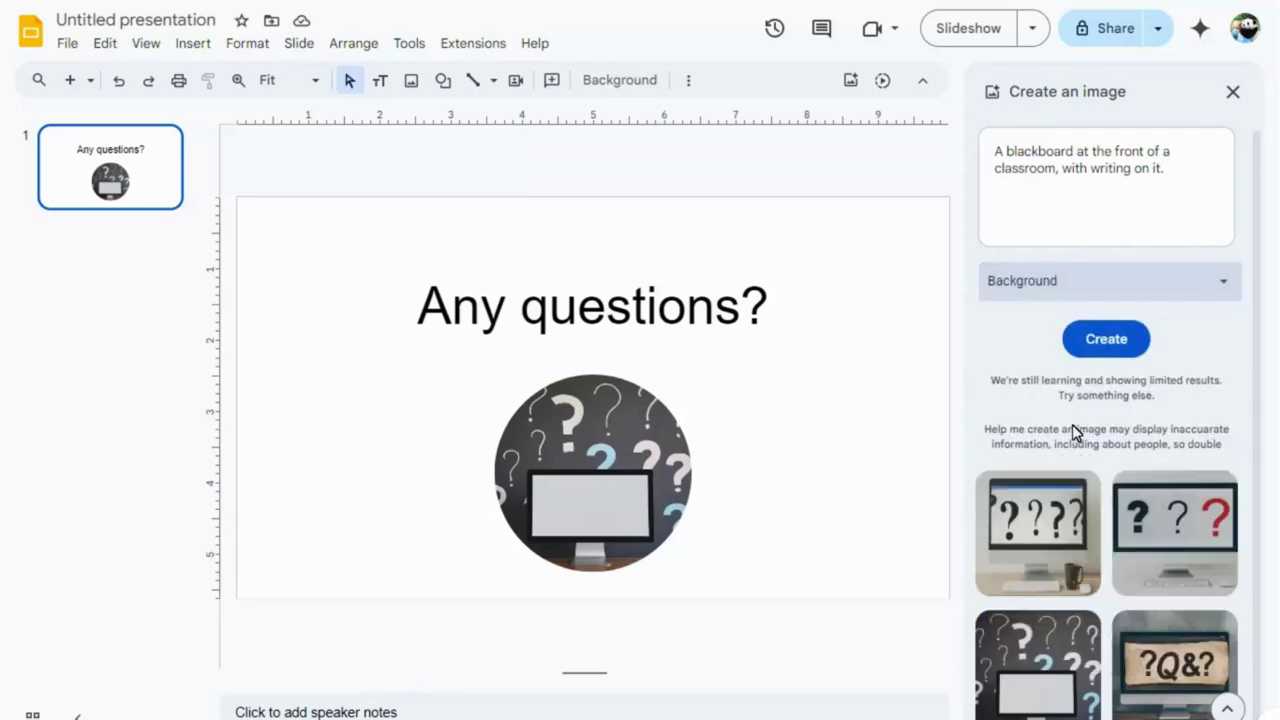
{"action": "left_click", "coordinate": [1112, 345]}
{"action": "left_click", "coordinate": [1177, 617]}
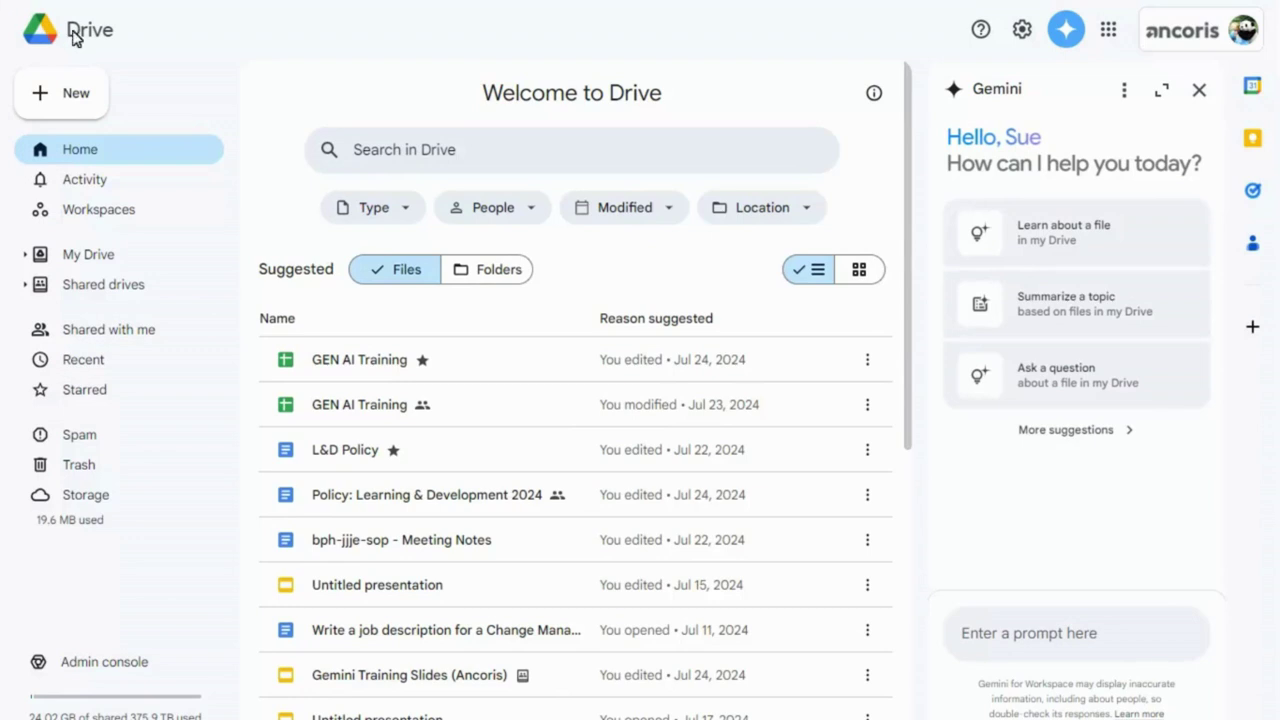
Step: In Google Drive, search for policy and have Gemini summarise the four files from Policy: Learning & Development 2024 through Clear Desk Policy
{"action": "left_click", "coordinate": [373, 158]}
{"action": "type", "text": "policy"}
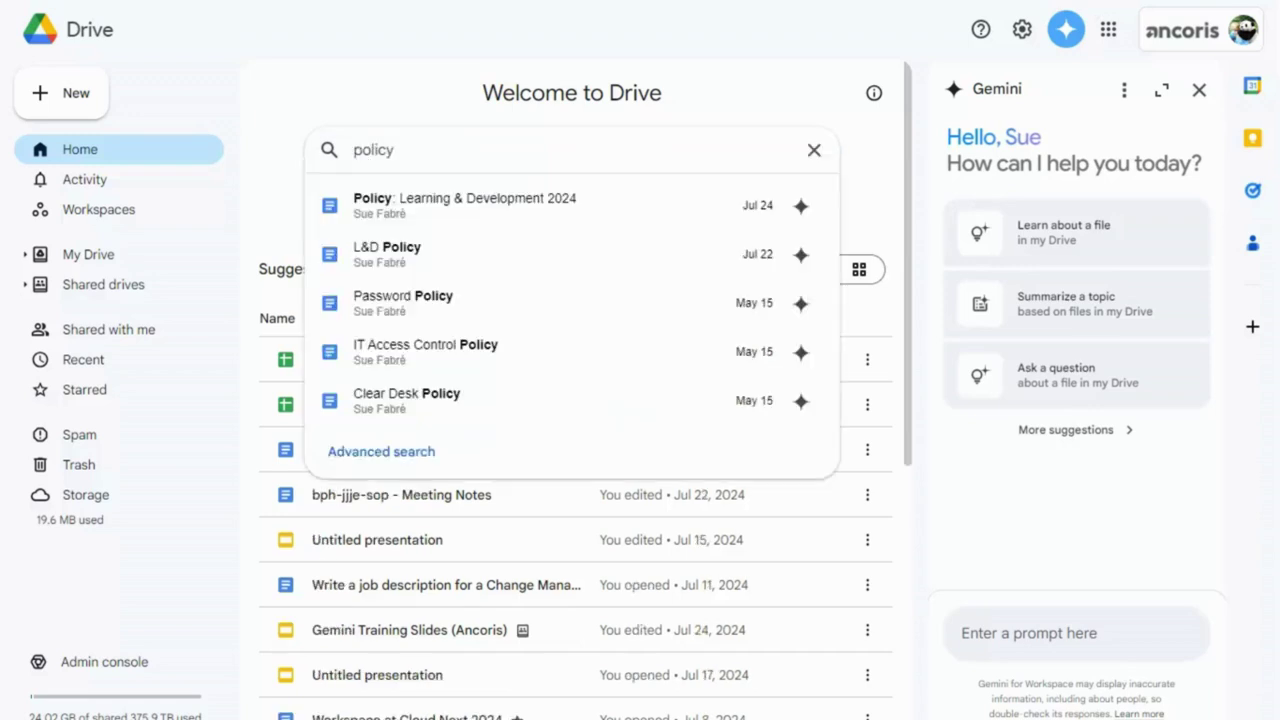
{"action": "key", "text": "Return"}
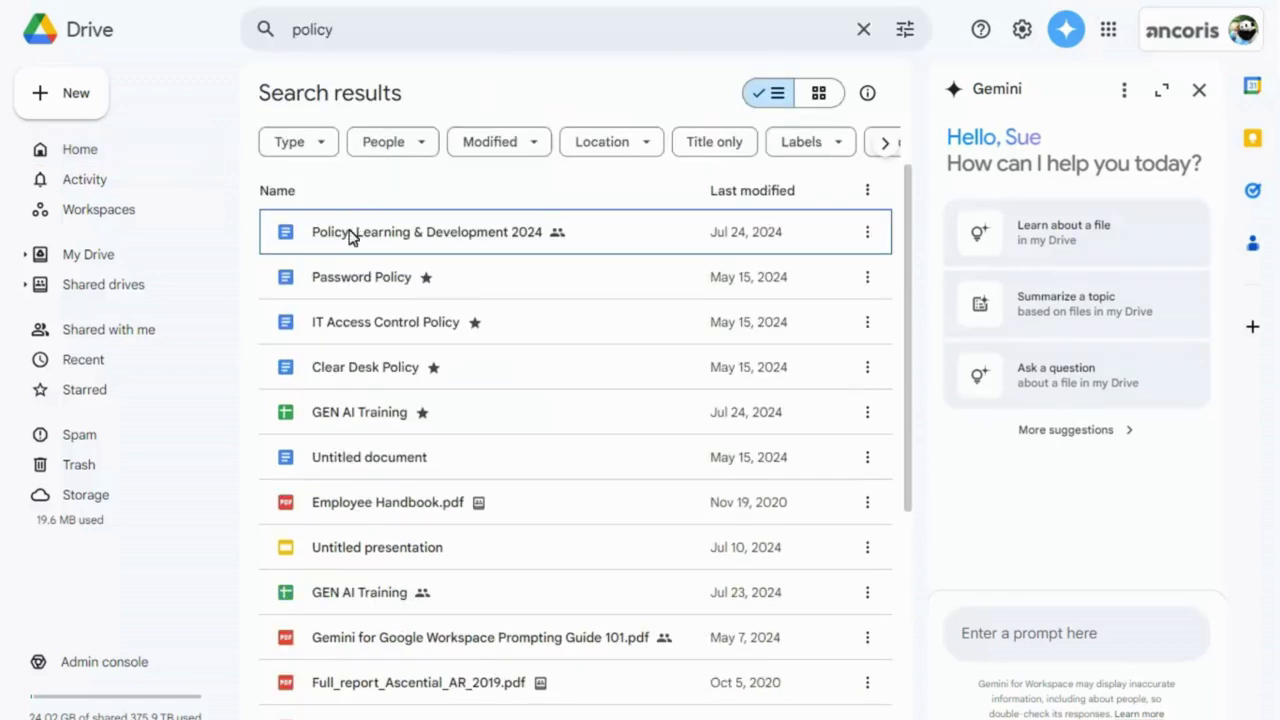
{"action": "left_click", "coordinate": [352, 238]}
{"action": "left_click", "coordinate": [374, 370], "text": "shift"}
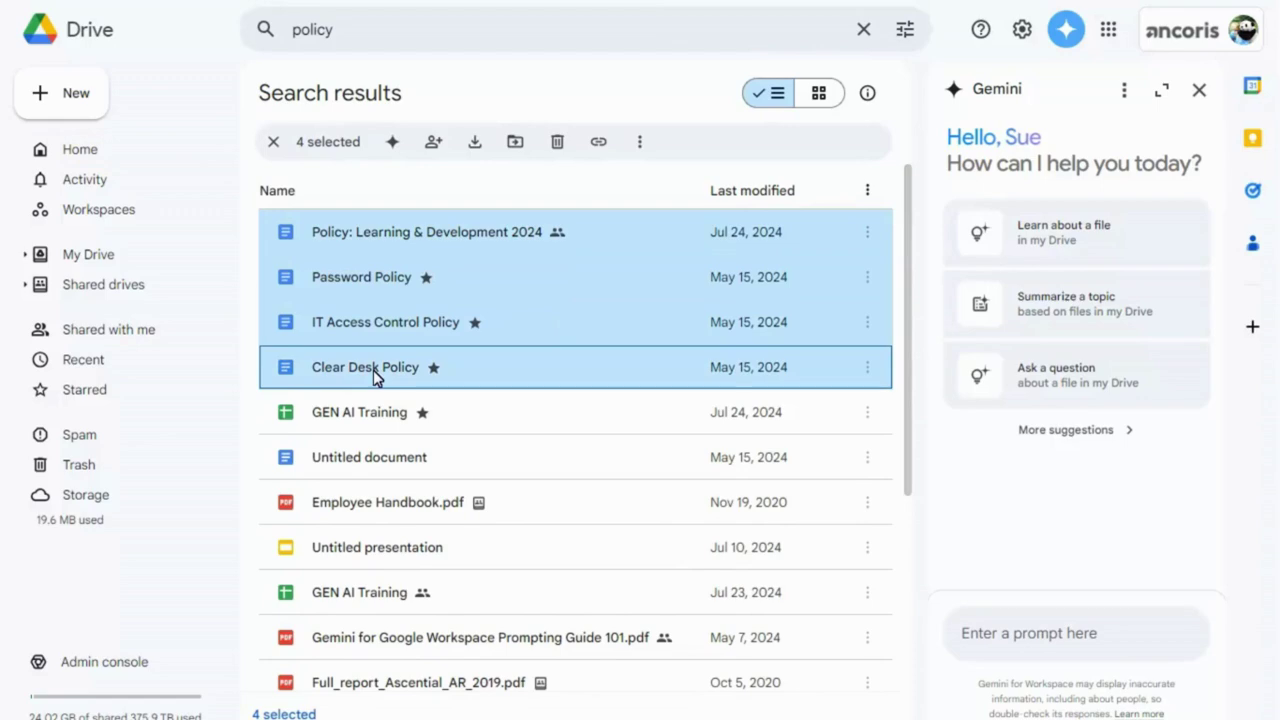
{"action": "left_click_drag", "start_coordinate": [373, 370], "coordinate": [1062, 322]}
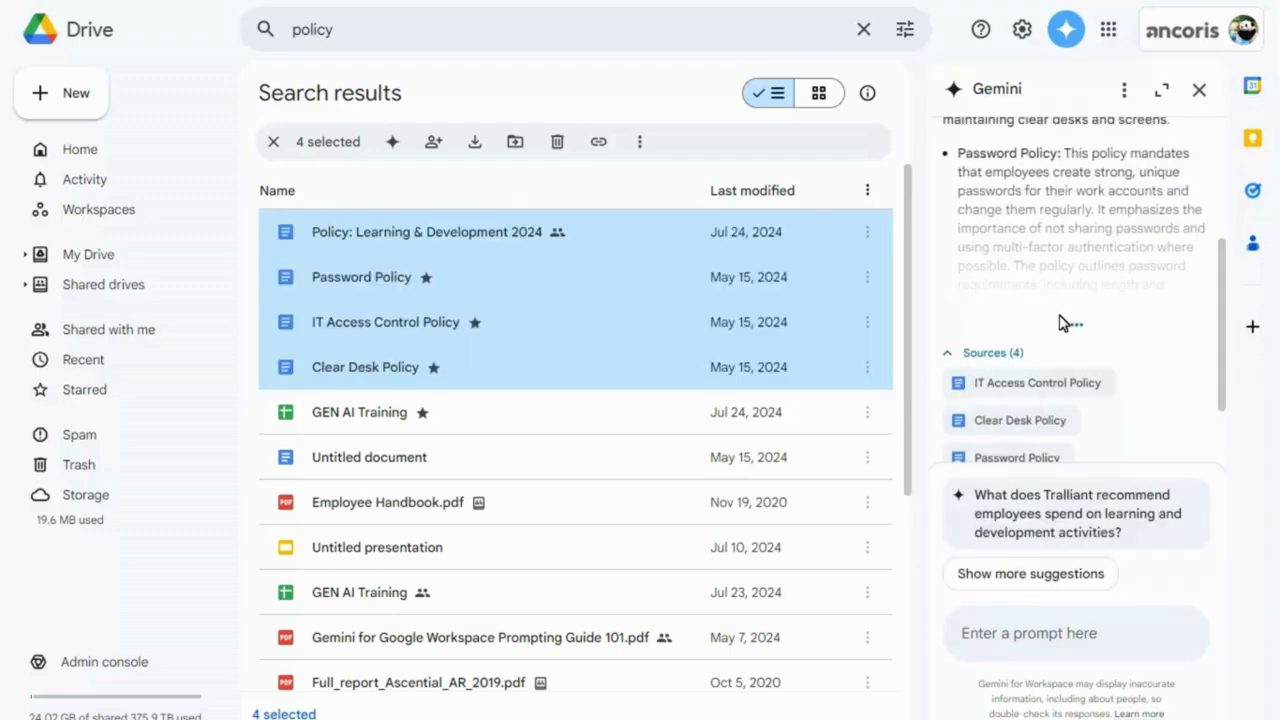
Step: Expand Gemini's summary of the four policies and read it through to the listed sources
{"action": "left_click", "coordinate": [1075, 328]}
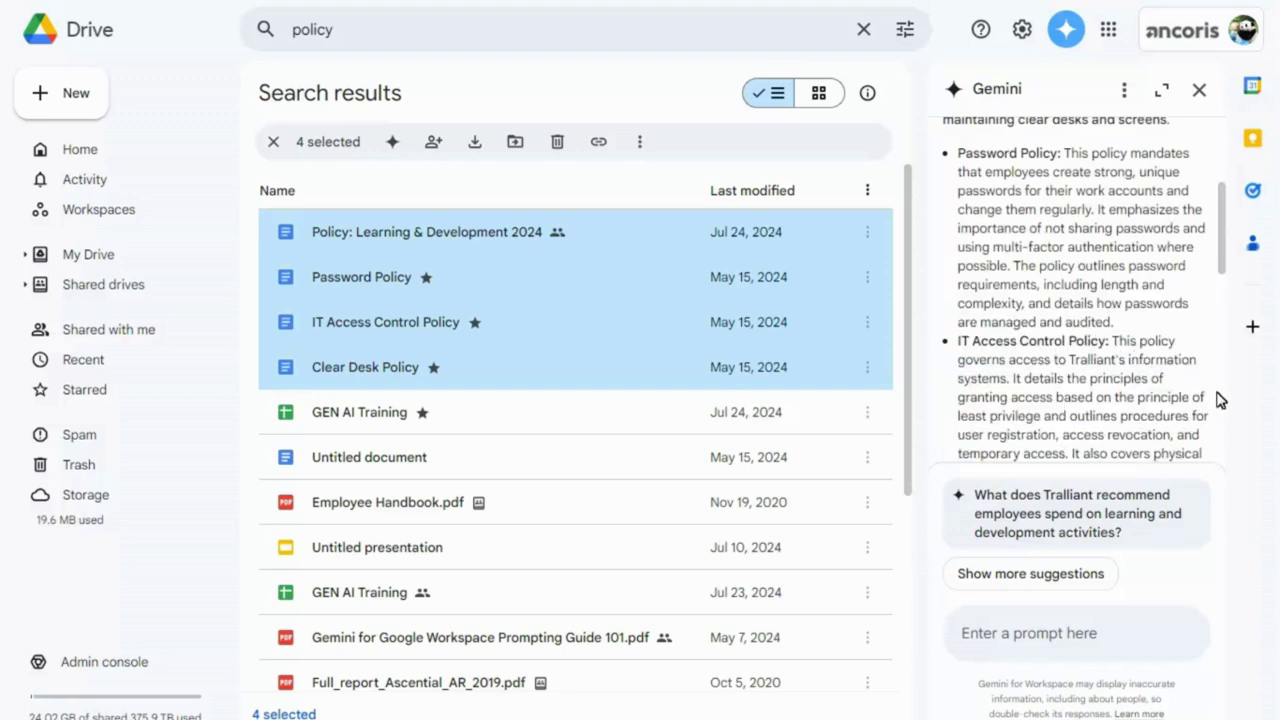
{"action": "scroll", "coordinate": [1220, 420], "scroll_direction": "down", "scroll_amount": 3}
{"action": "scroll", "coordinate": [1224, 435], "scroll_direction": "down", "scroll_amount": 3}
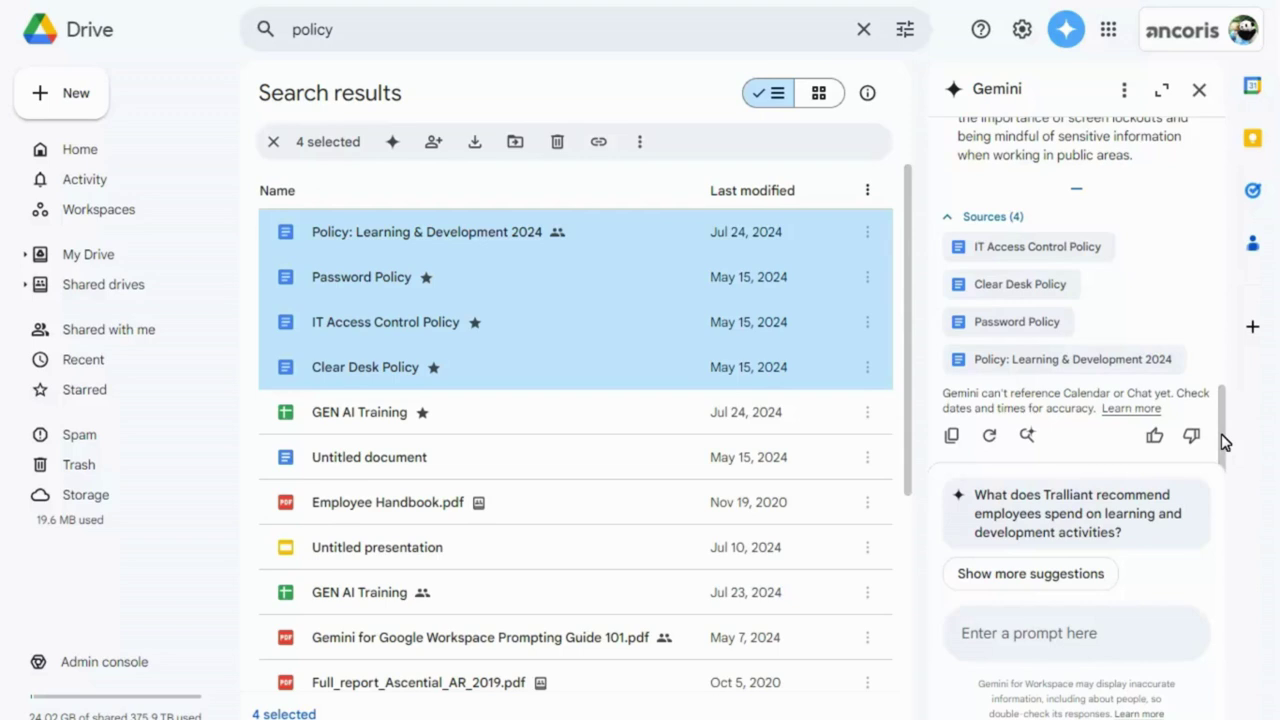
Step: Open Policy: Learning & Development 2024, view its full content summary and have Gemini create a list of FAQs for this document
{"action": "double_click", "coordinate": [391, 243]}
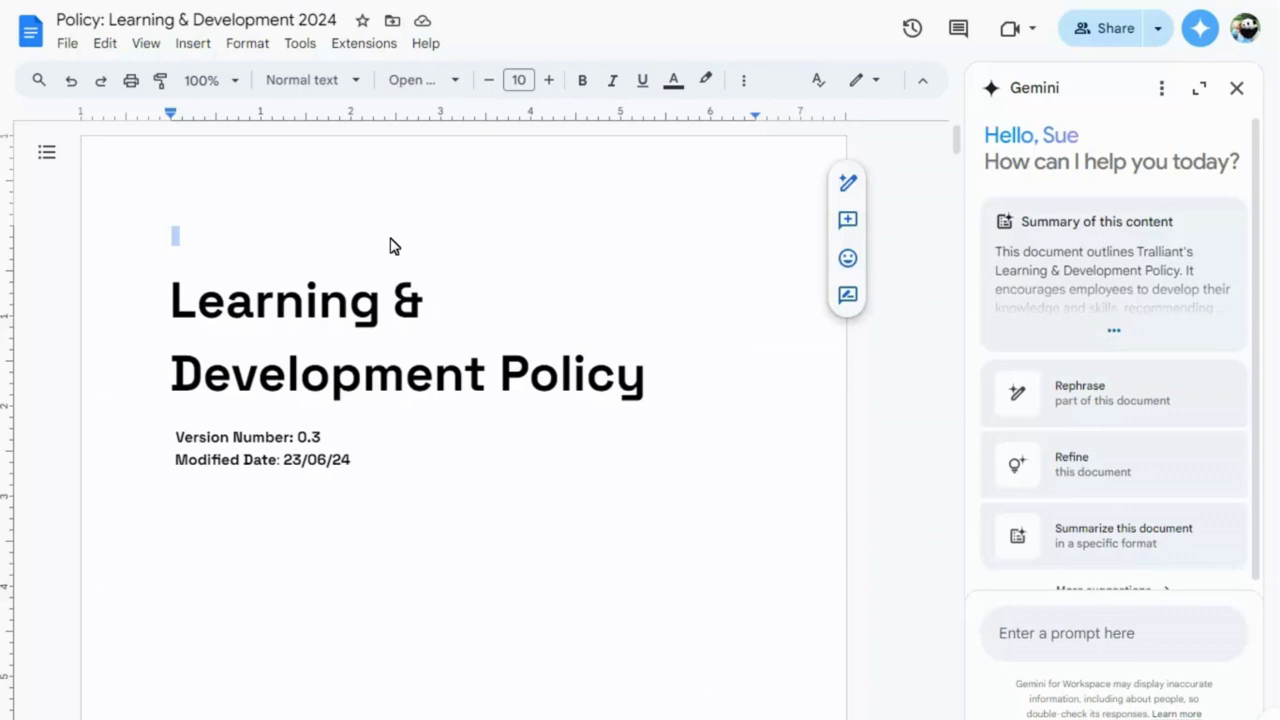
{"action": "left_click", "coordinate": [1114, 331]}
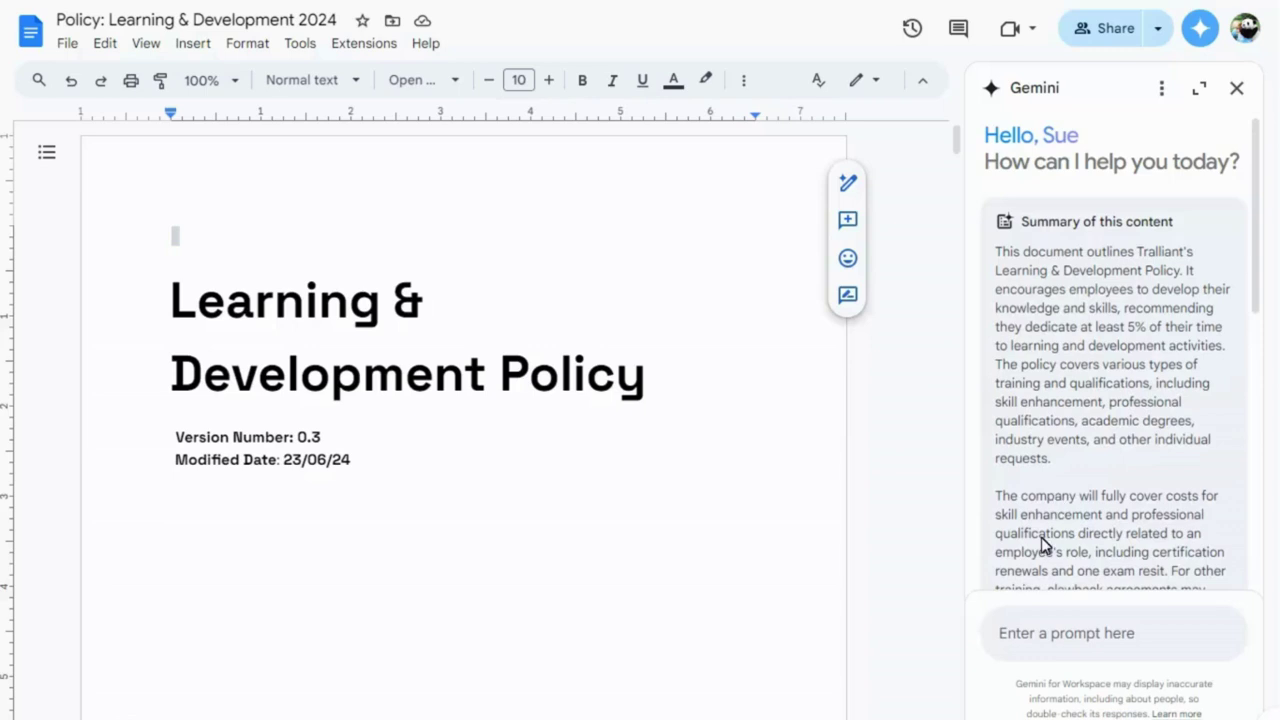
{"action": "left_click", "coordinate": [1008, 640]}
{"action": "type", "text": "Create a list of FAQs for this document"}
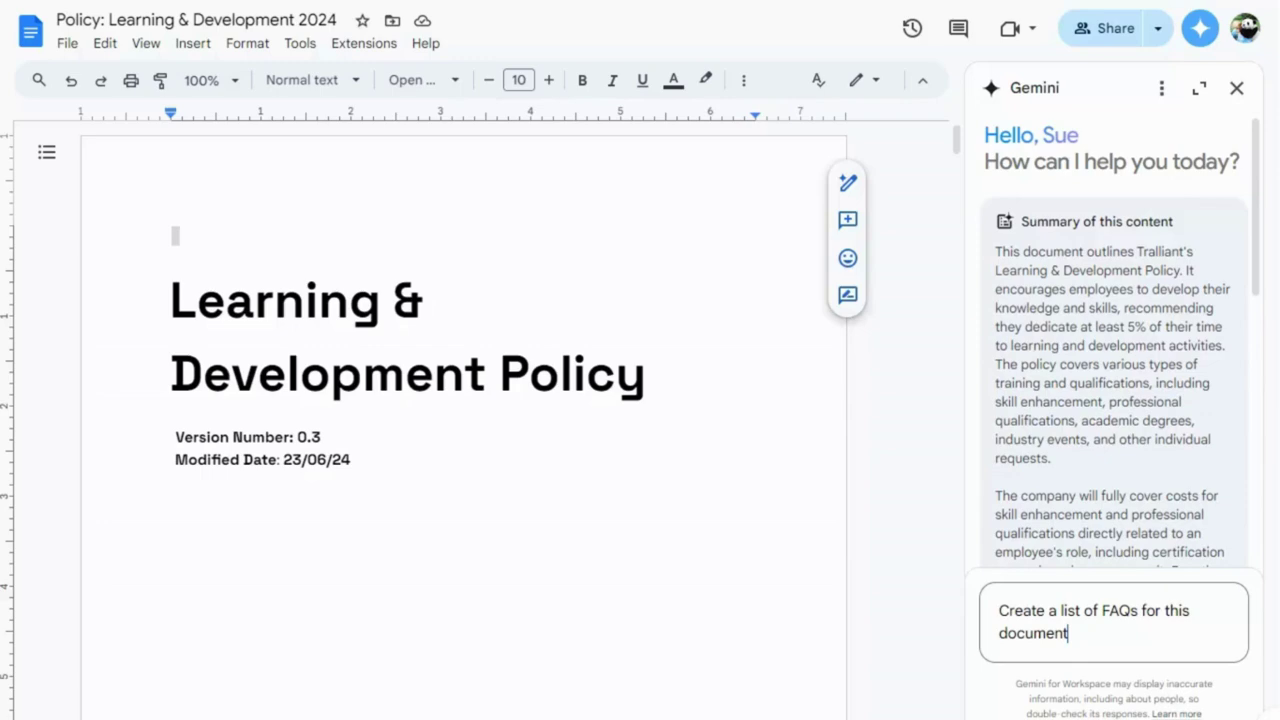
{"action": "key", "text": "Return"}
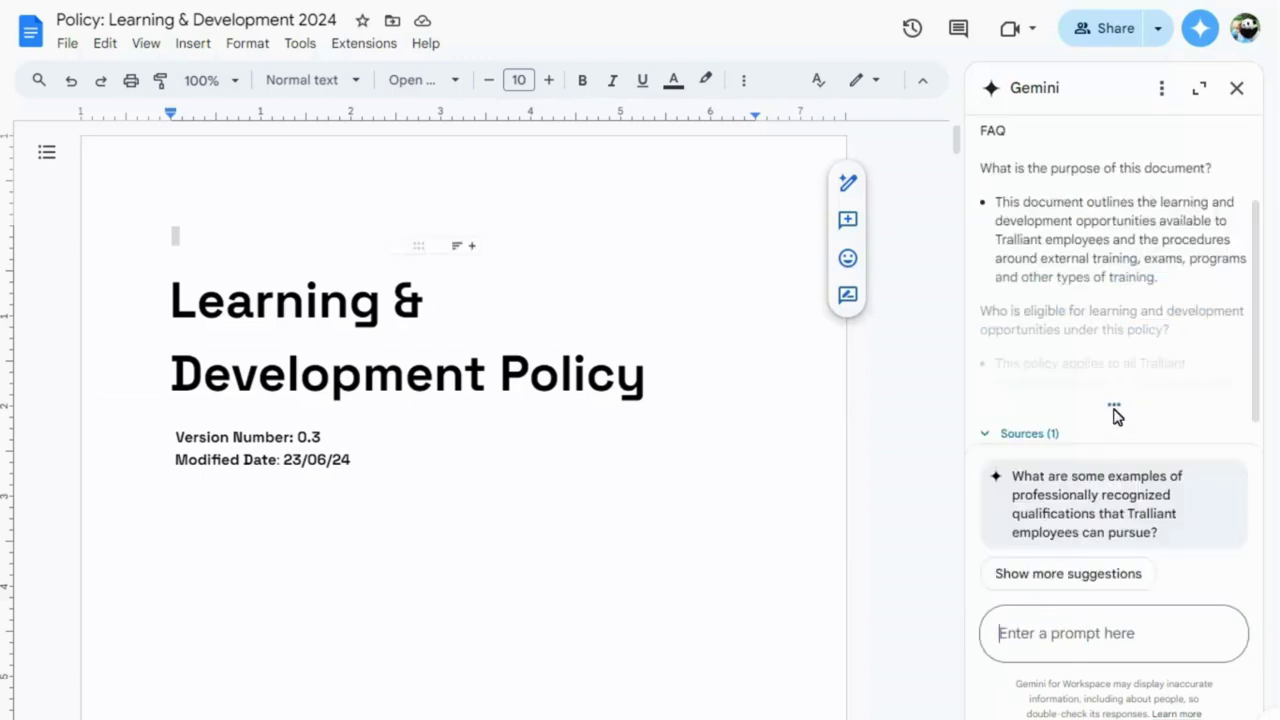
Step: Review the generated FAQs through to the end and insert them at the end of the Learning & Development policy document
{"action": "scroll", "coordinate": [1258, 364], "scroll_direction": "down", "scroll_amount": 5}
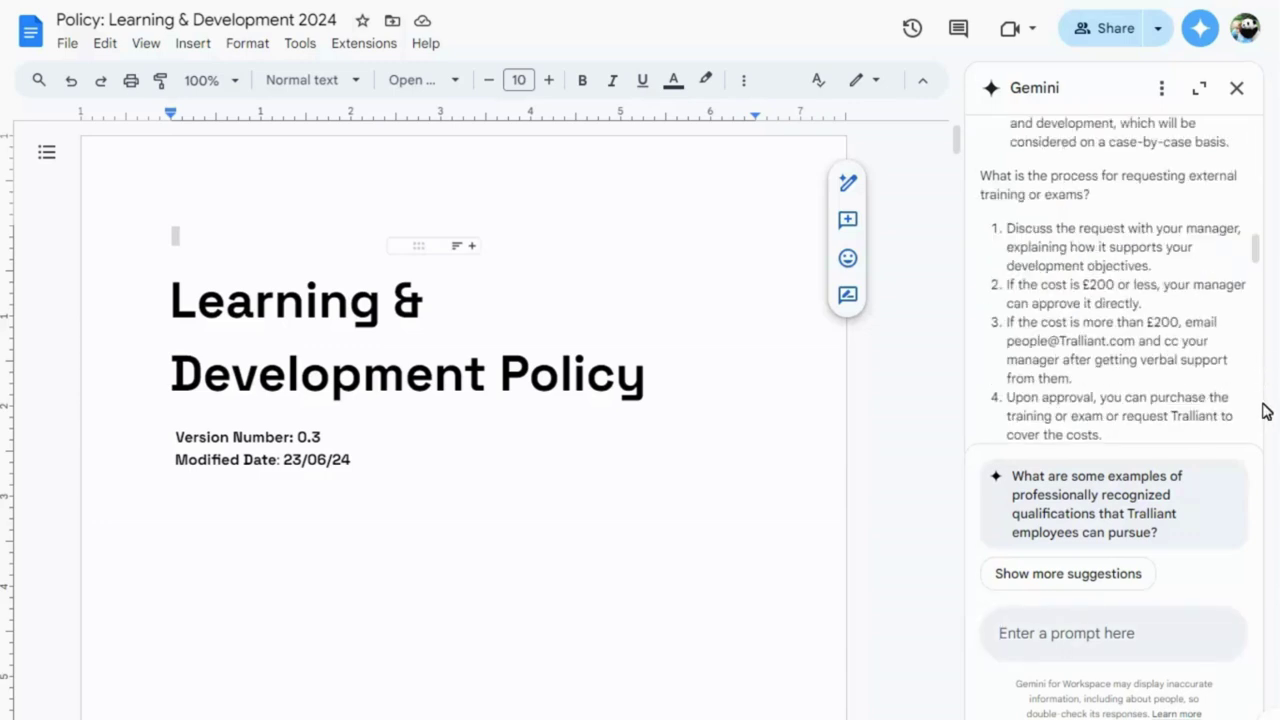
{"action": "scroll", "coordinate": [1262, 410], "scroll_direction": "down", "scroll_amount": 10}
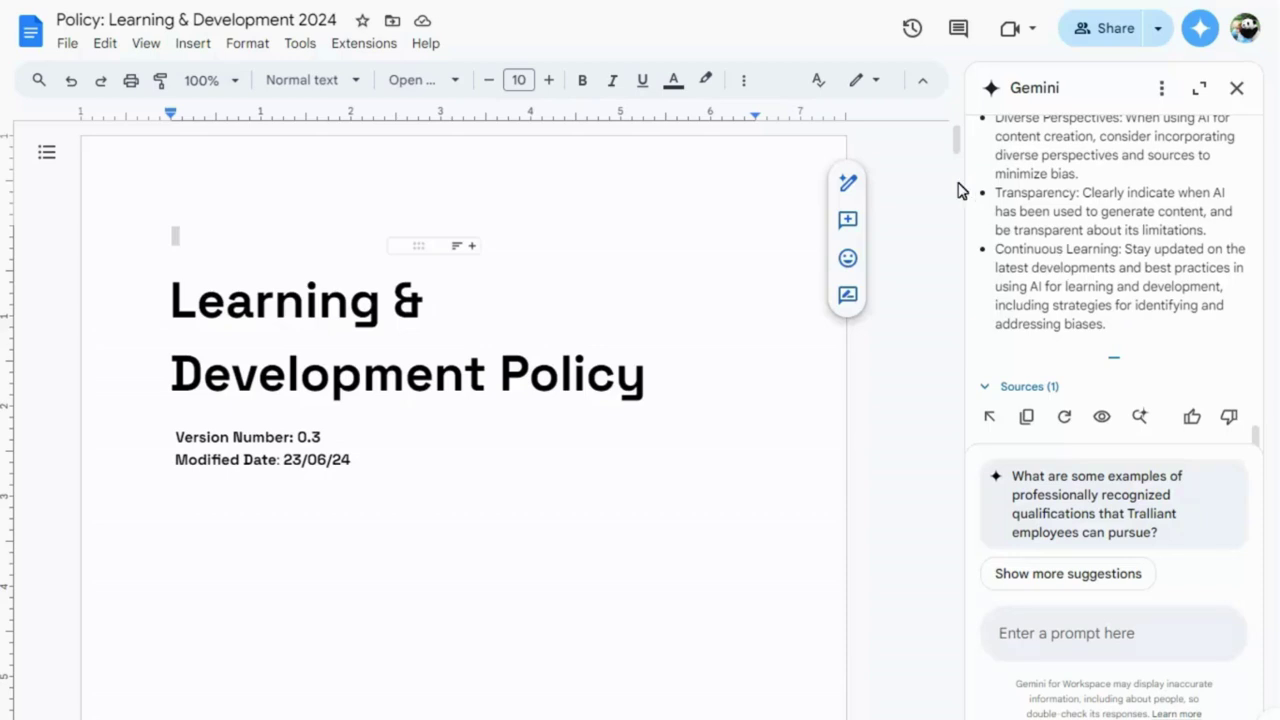
{"action": "key", "text": "ctrl+End"}
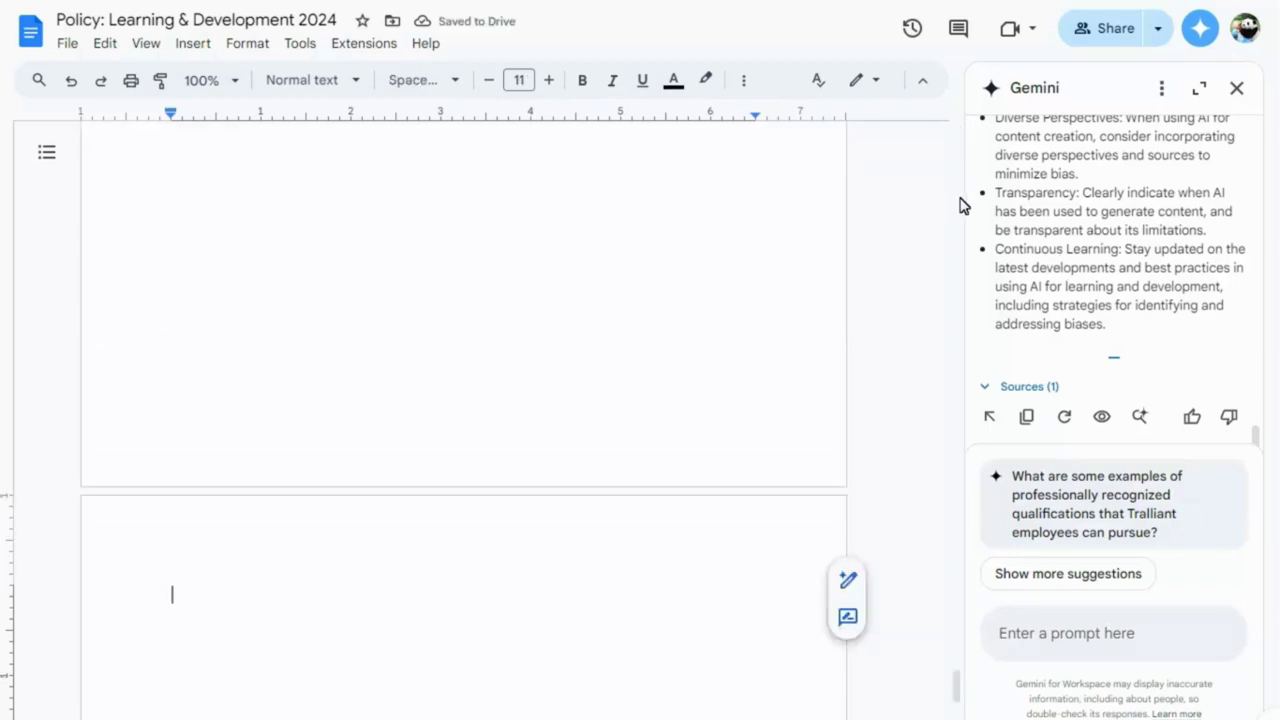
{"action": "left_click", "coordinate": [990, 418]}
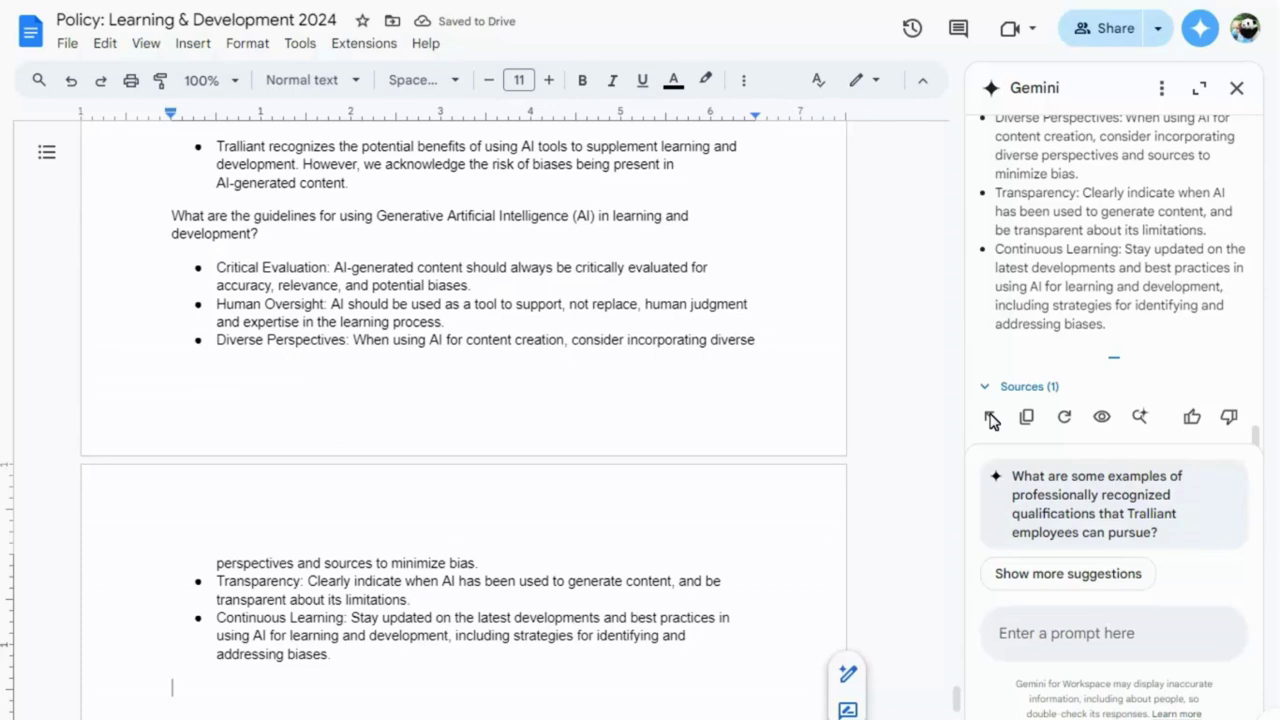
Step: Proofread the whole Learning & Development policy document
{"action": "left_click", "coordinate": [302, 46]}
{"action": "mouse_move", "coordinate": [361, 80]}
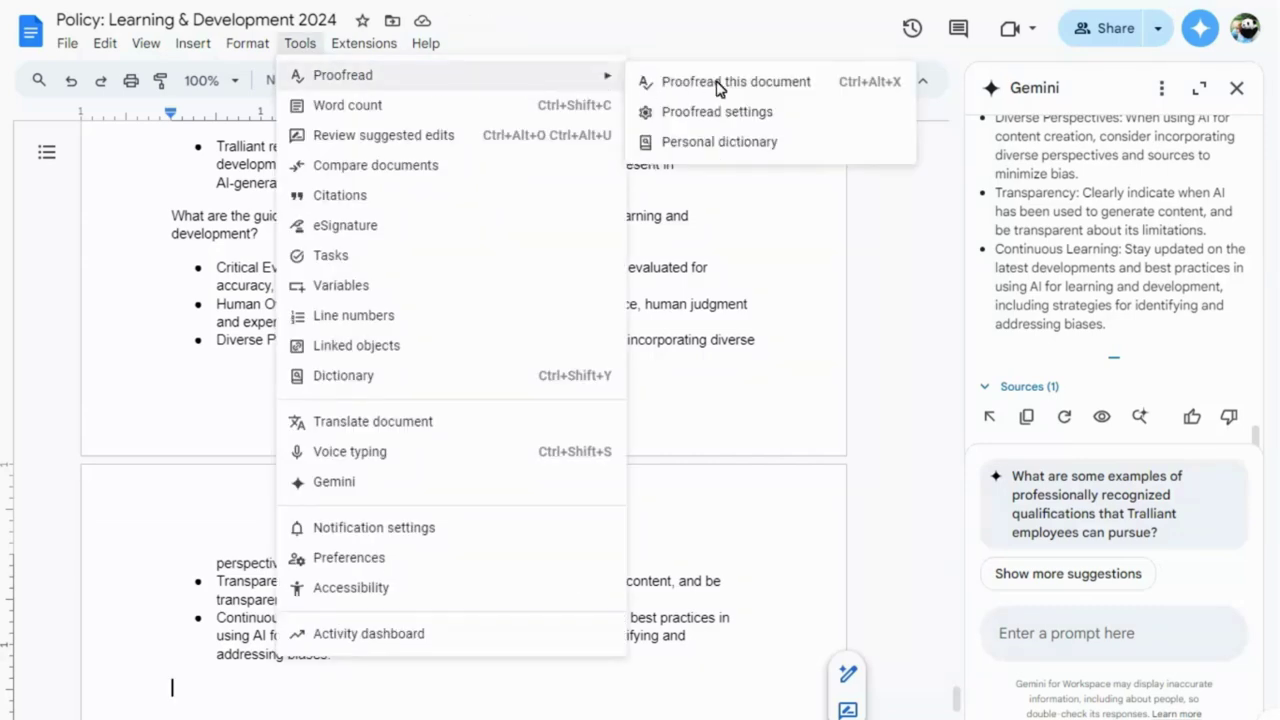
{"action": "left_click", "coordinate": [669, 83]}
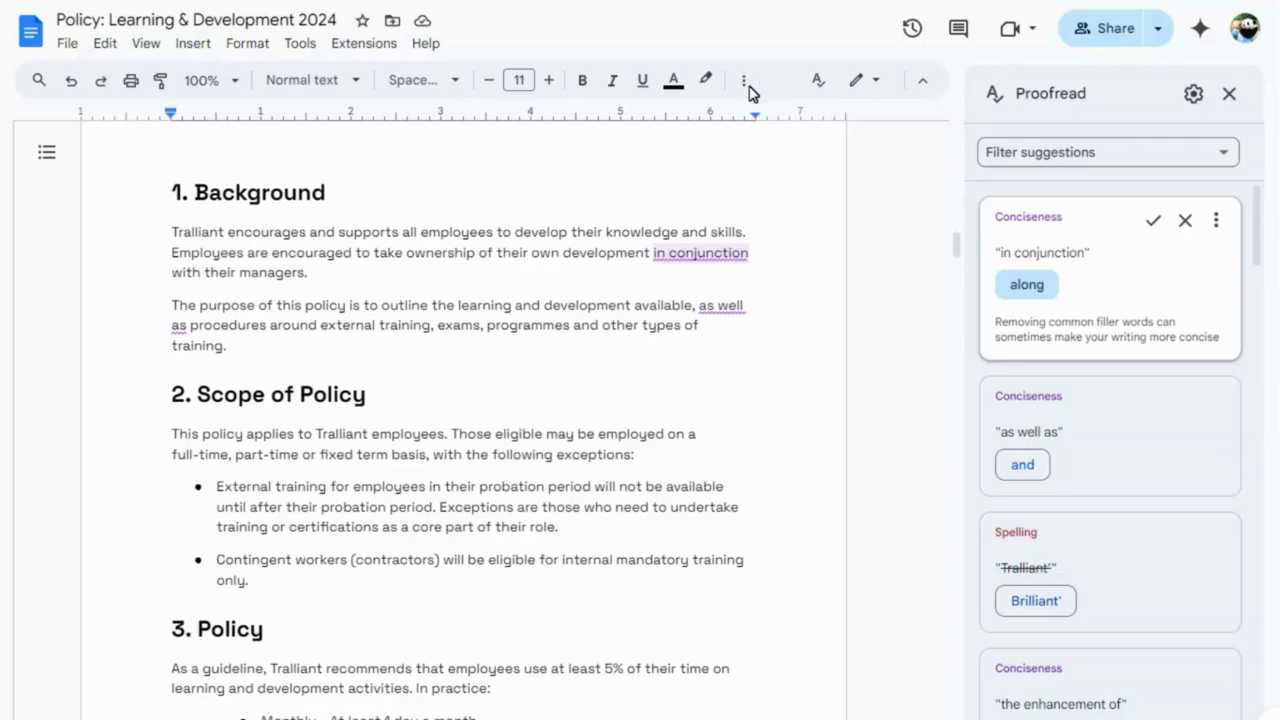
Step: Filter the proofreading suggestions to Active voice and accept the rewordings for requests below £200 and requests over £200
{"action": "left_click", "coordinate": [1223, 155]}
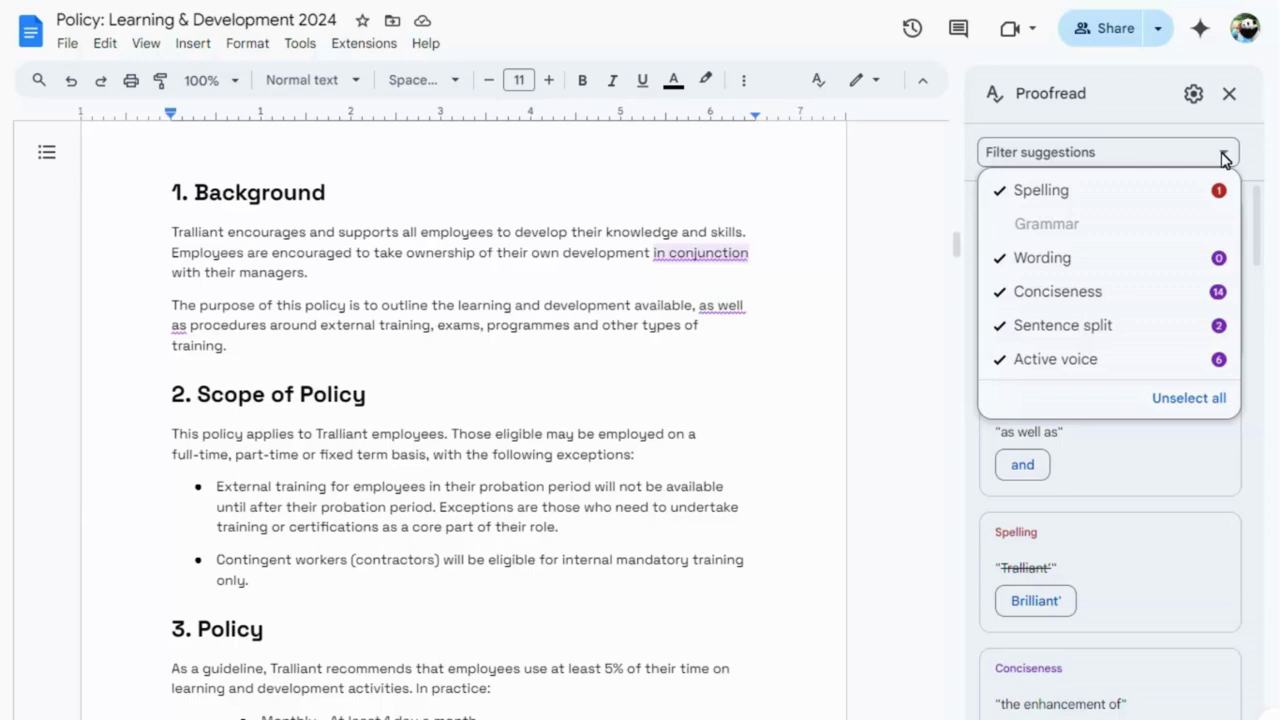
{"action": "left_click", "coordinate": [1237, 291]}
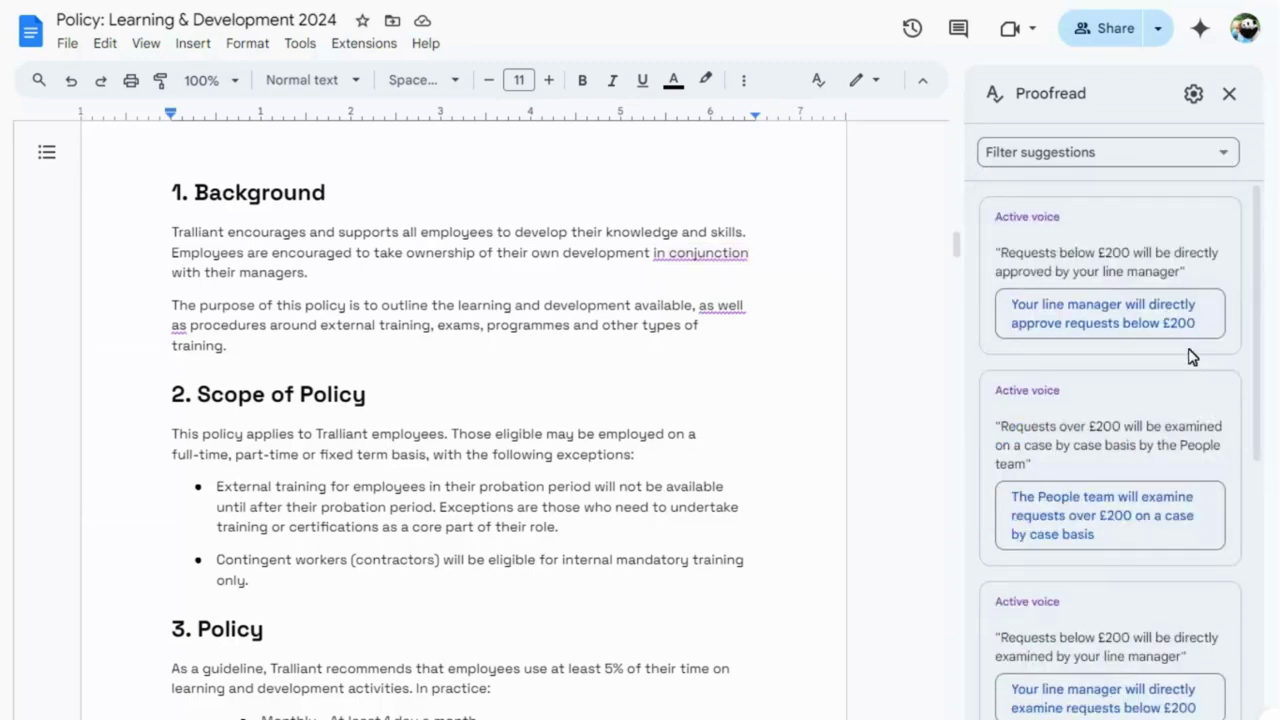
{"action": "left_click", "coordinate": [1186, 332]}
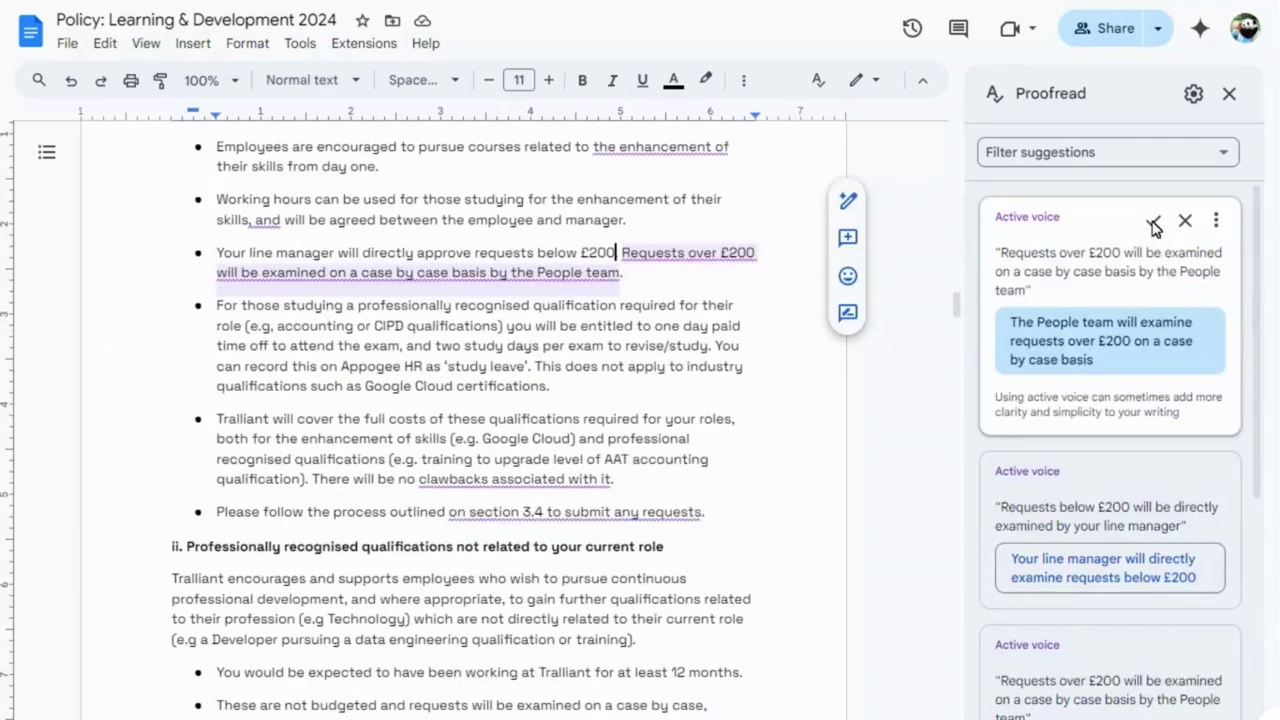
{"action": "left_click", "coordinate": [1153, 220]}
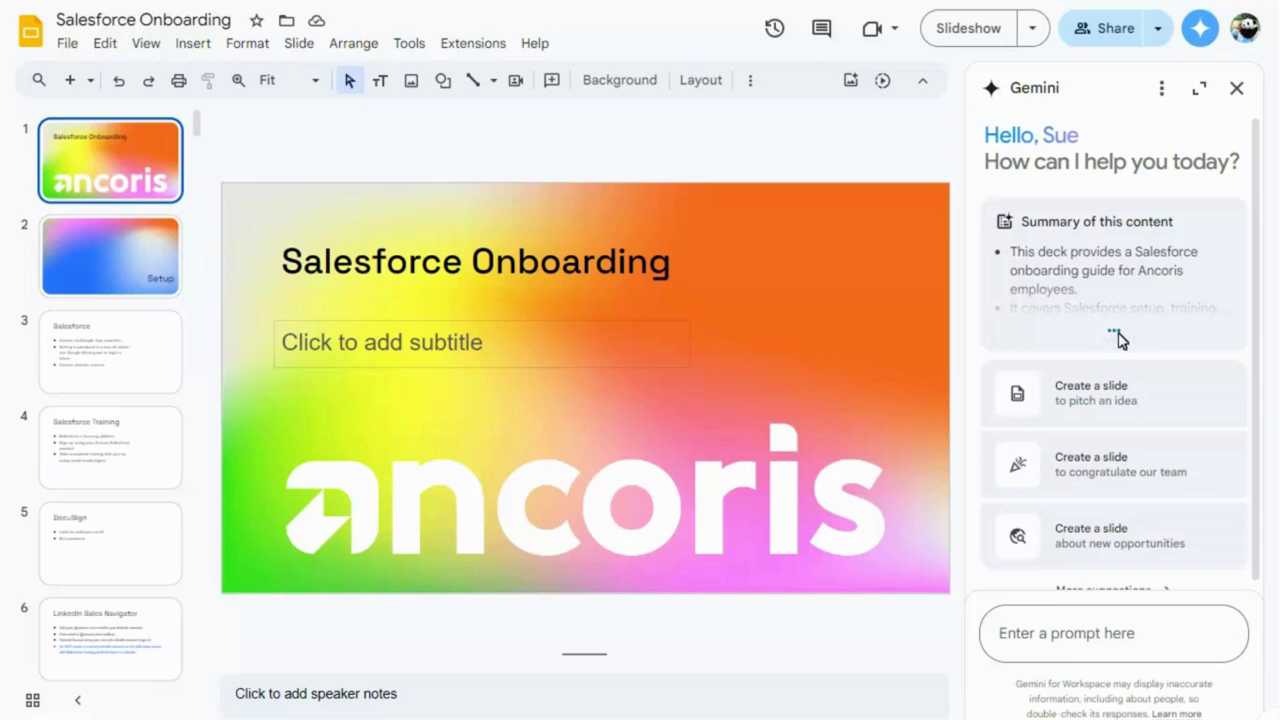
Step: In the Salesforce Onboarding presentation in Google Slides, have Gemini "Create an agenda slide for this presentation" and insert the slide
{"action": "left_click", "coordinate": [1029, 640]}
{"action": "type", "text": "Create an agenda slide for this presentation"}
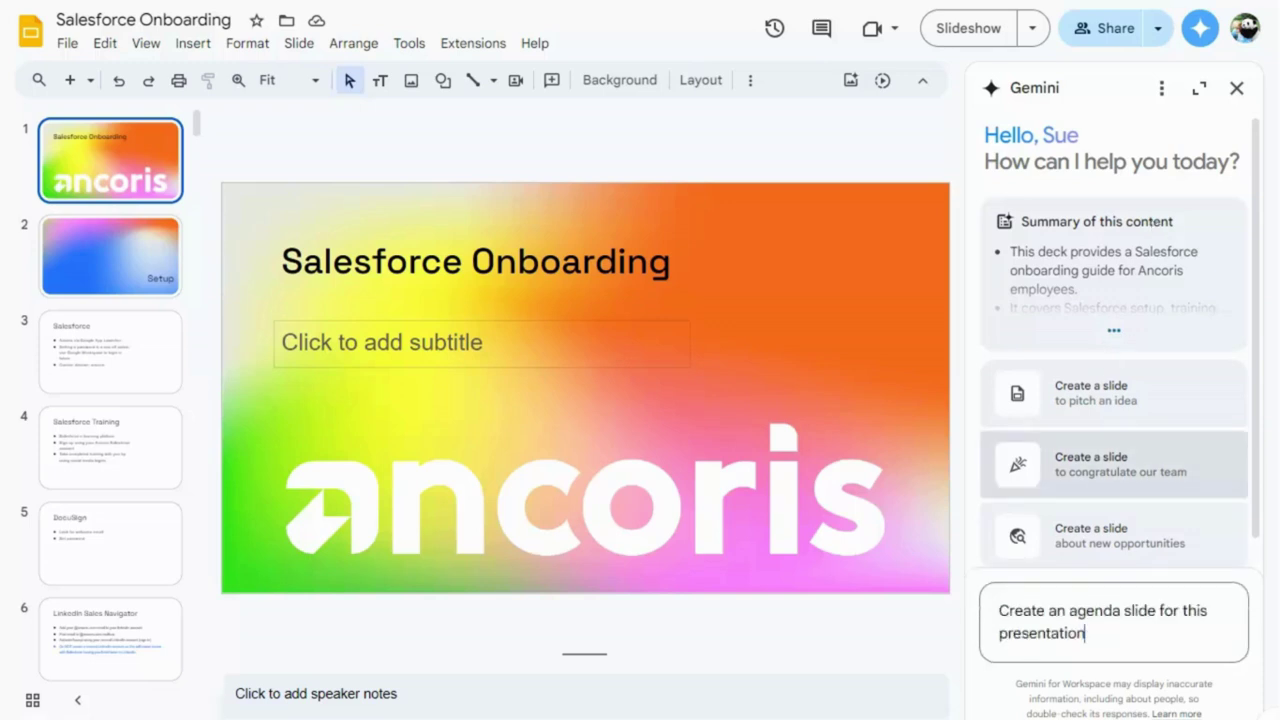
{"action": "key", "text": "Return"}
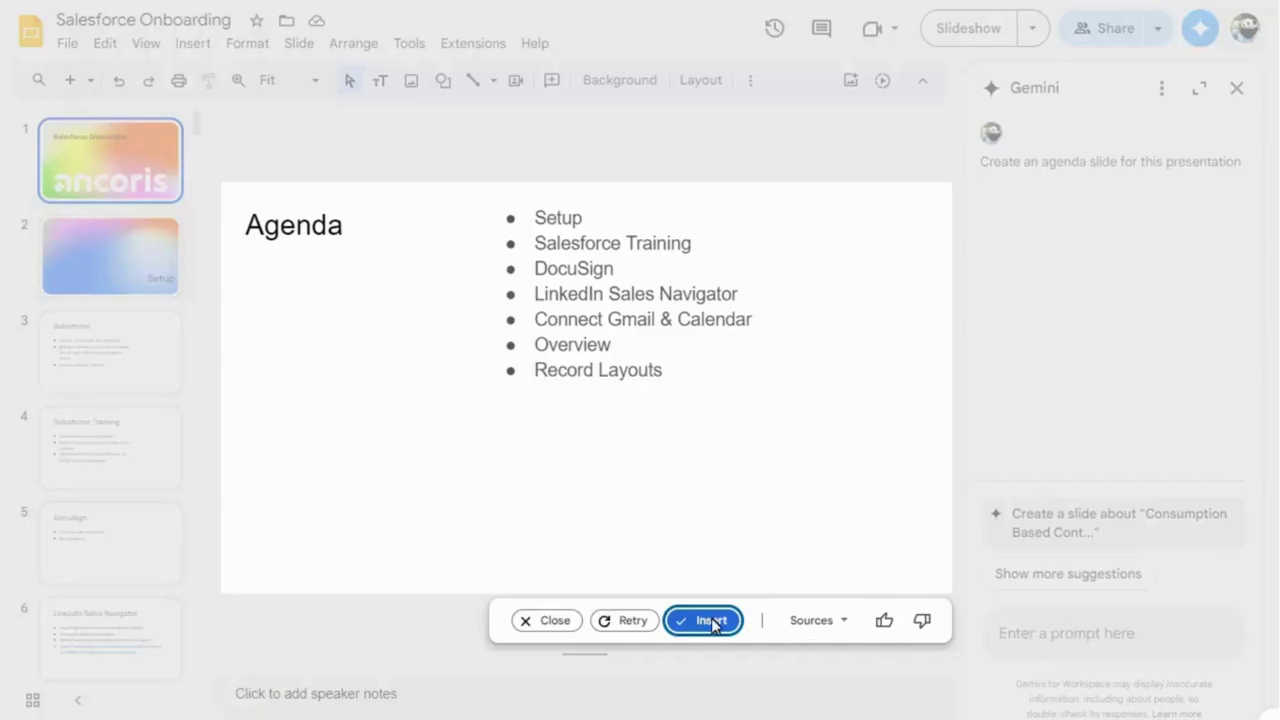
{"action": "left_click", "coordinate": [712, 620]}
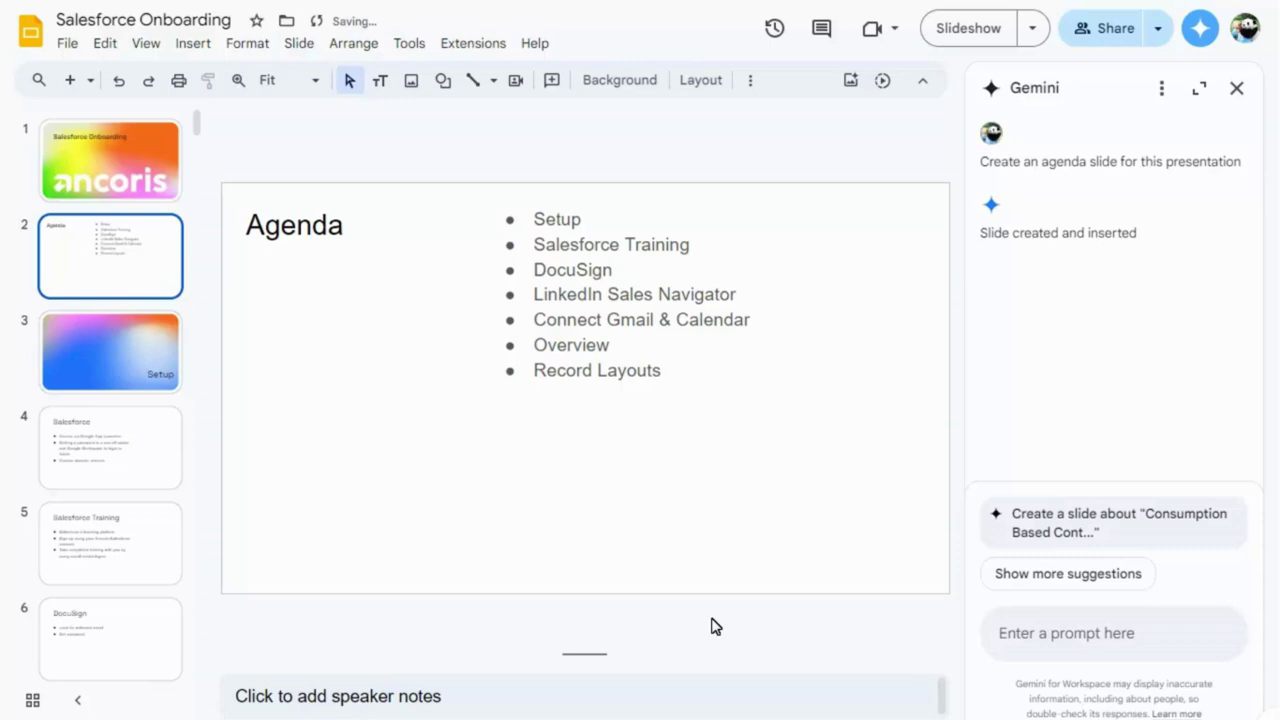
Step: Have Gemini "Create a slide to summarise this policy:" referencing the file Policy: Learning & Development 2024, and insert the slide
{"action": "left_click", "coordinate": [1016, 638]}
{"action": "type", "text": "Create a slide to summarise this policy:"}
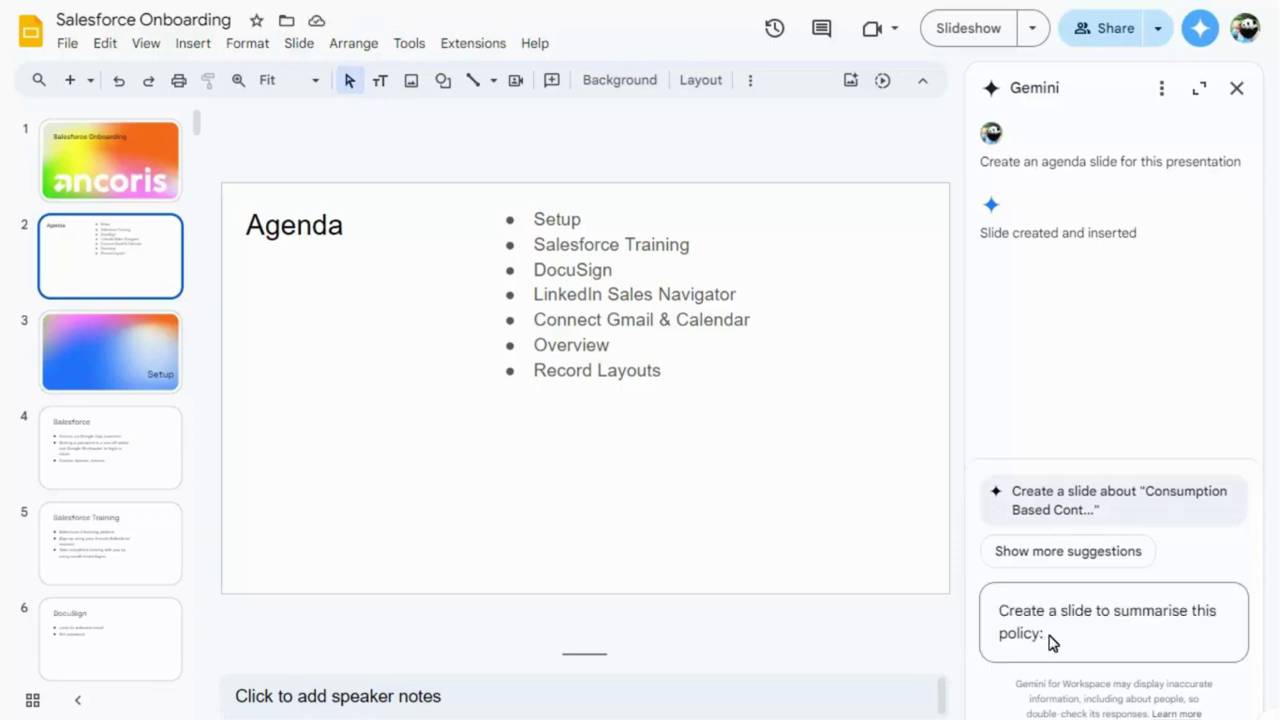
{"action": "type", "text": "@"}
{"action": "left_click", "coordinate": [1120, 425]}
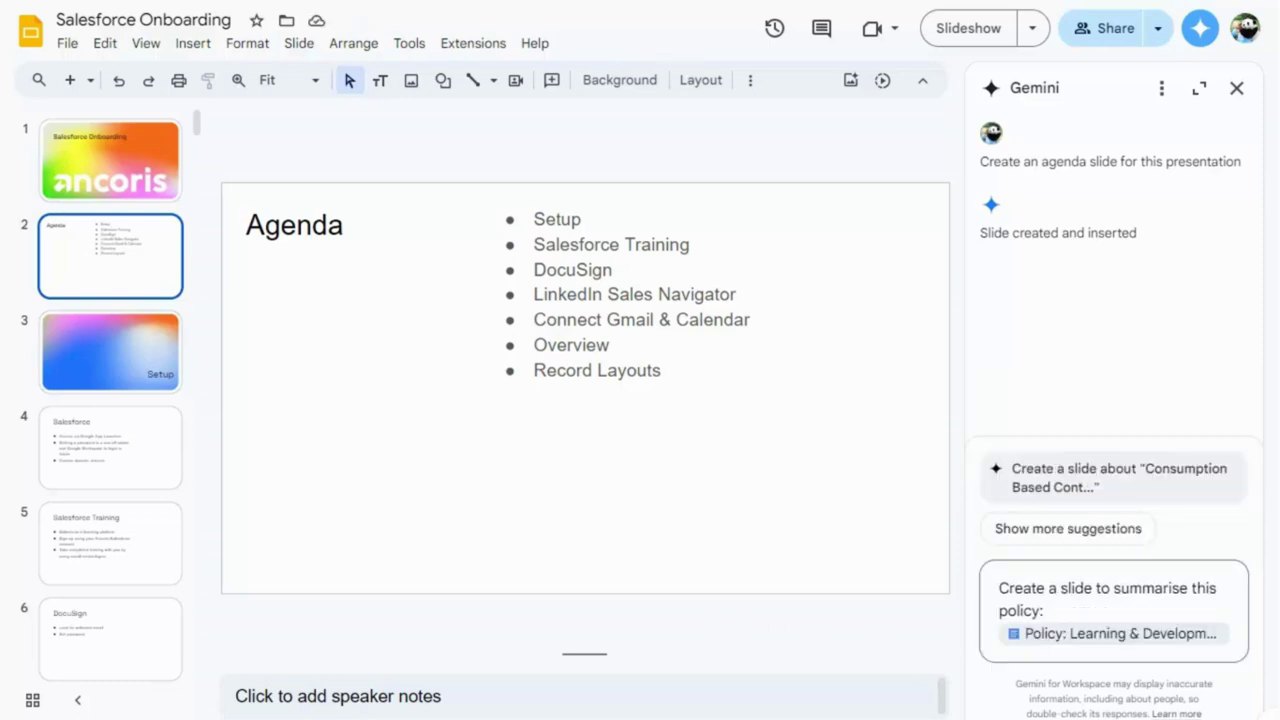
{"action": "key", "text": "Return"}
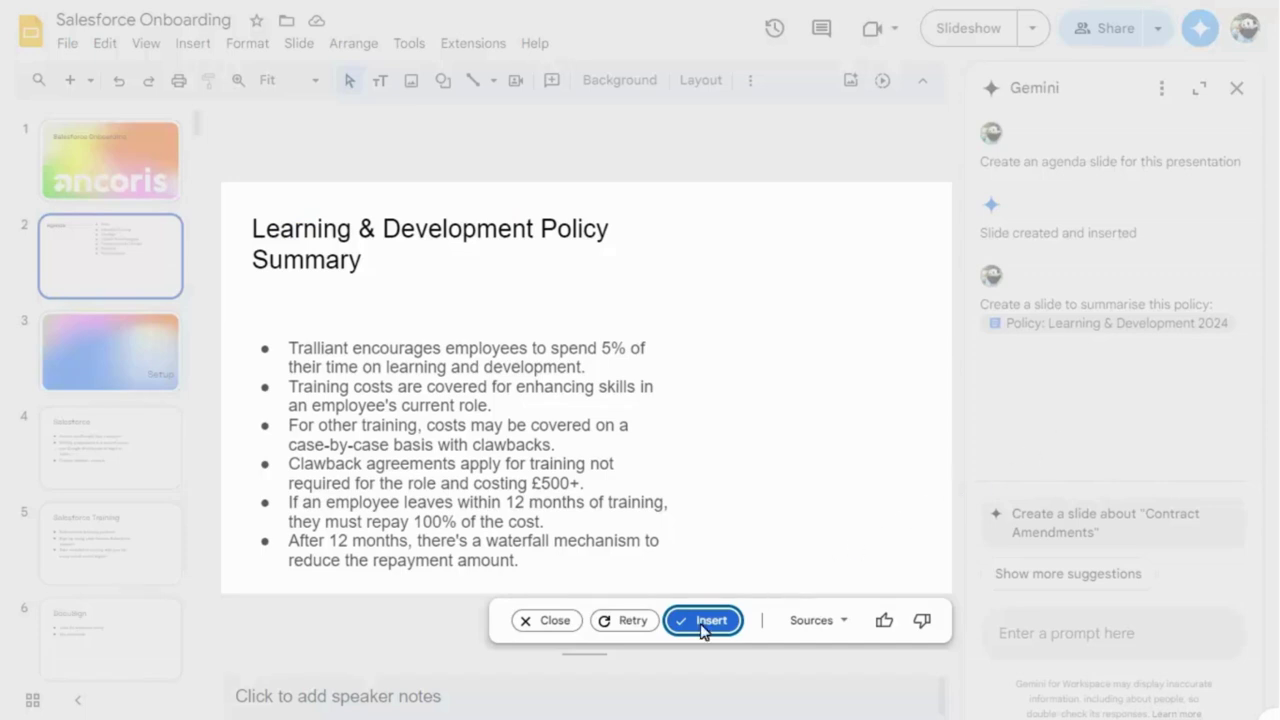
{"action": "left_click", "coordinate": [700, 620]}
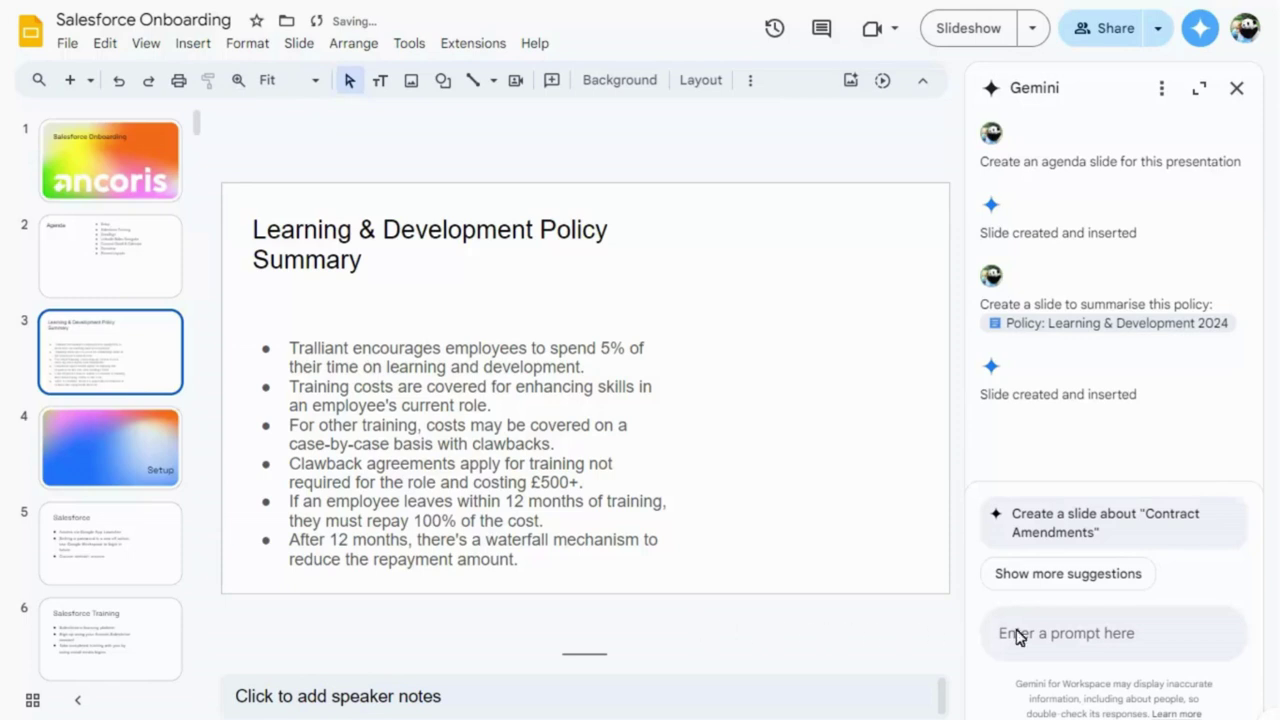
Step: Ask Gemini how to talk the audience through this slide without reading it word for word, and insert the answer into the speaker notes
{"action": "left_click", "coordinate": [1014, 634]}
{"action": "type", "text": "Please explain how I would talk the audience through this slide, without reading it word for word."}
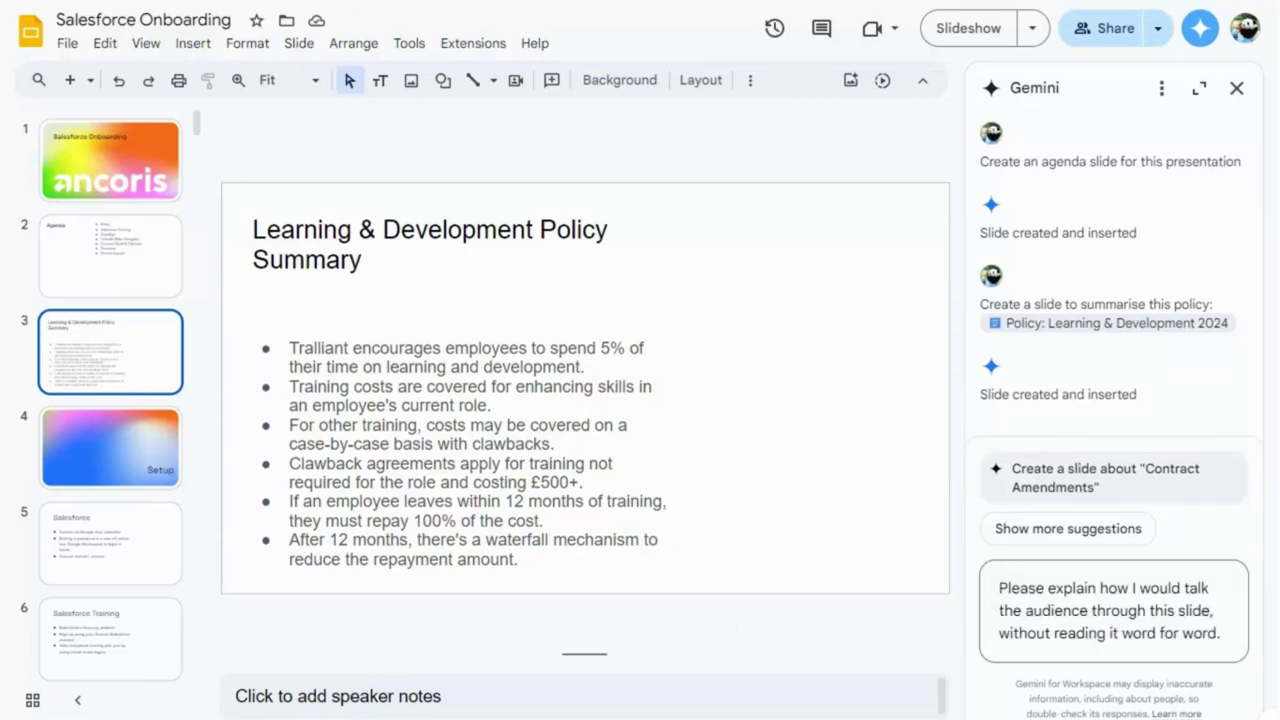
{"action": "key", "text": "Return"}
{"action": "left_click", "coordinate": [246, 700]}
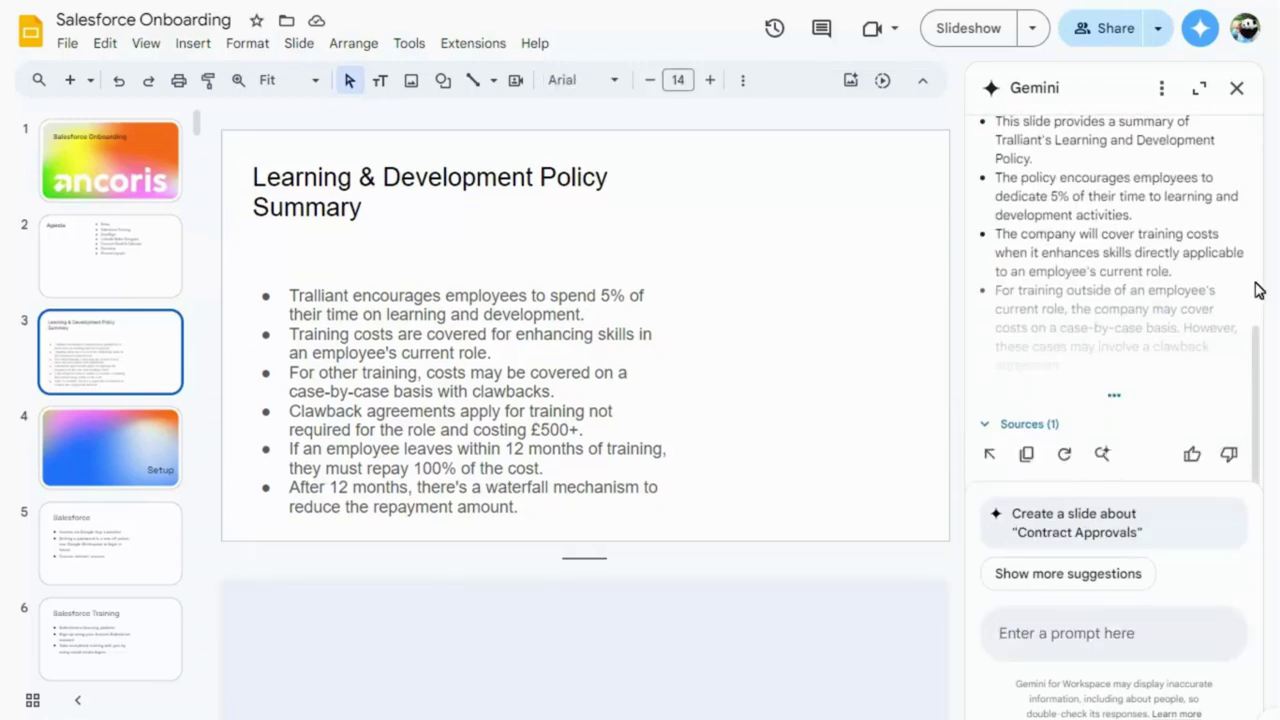
{"action": "left_click", "coordinate": [990, 455]}
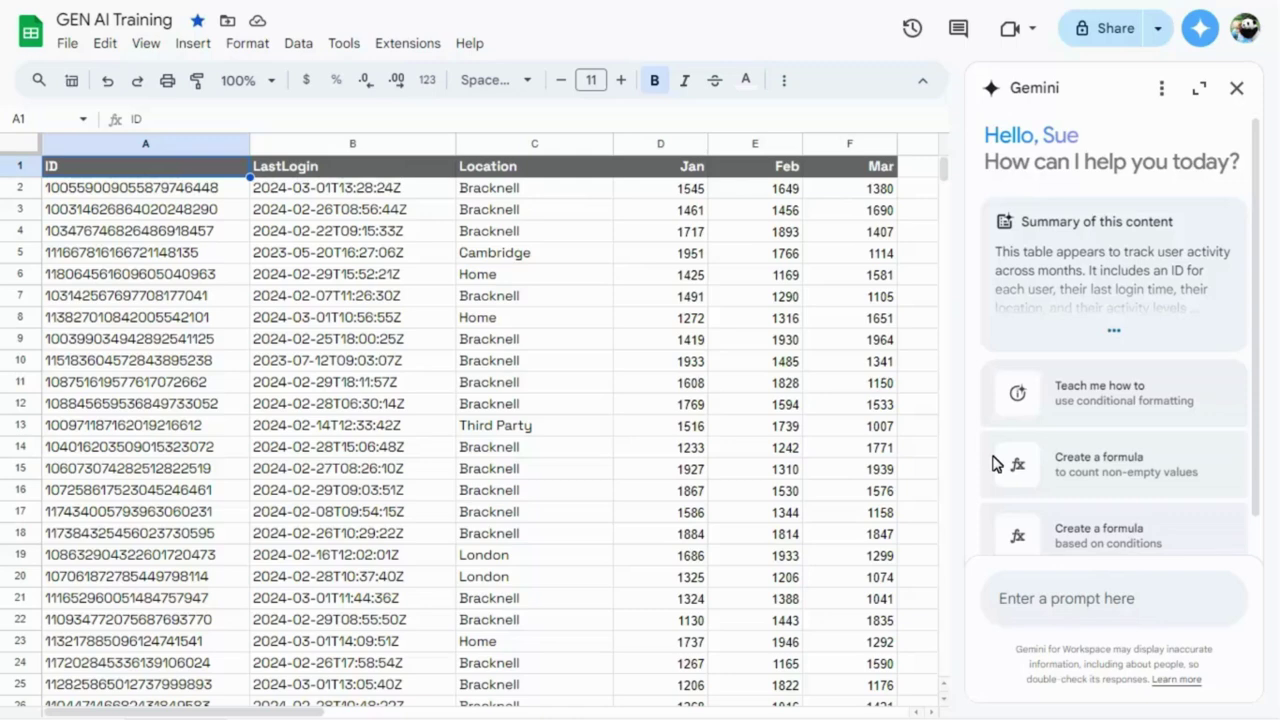
Step: In the GEN AI Training spreadsheet in Google Sheets, ask Gemini to "Write an executive summary of the data on this sheet"
{"action": "left_click", "coordinate": [1010, 598]}
{"action": "type", "text": "Write an executive summary of the data on this sheet"}
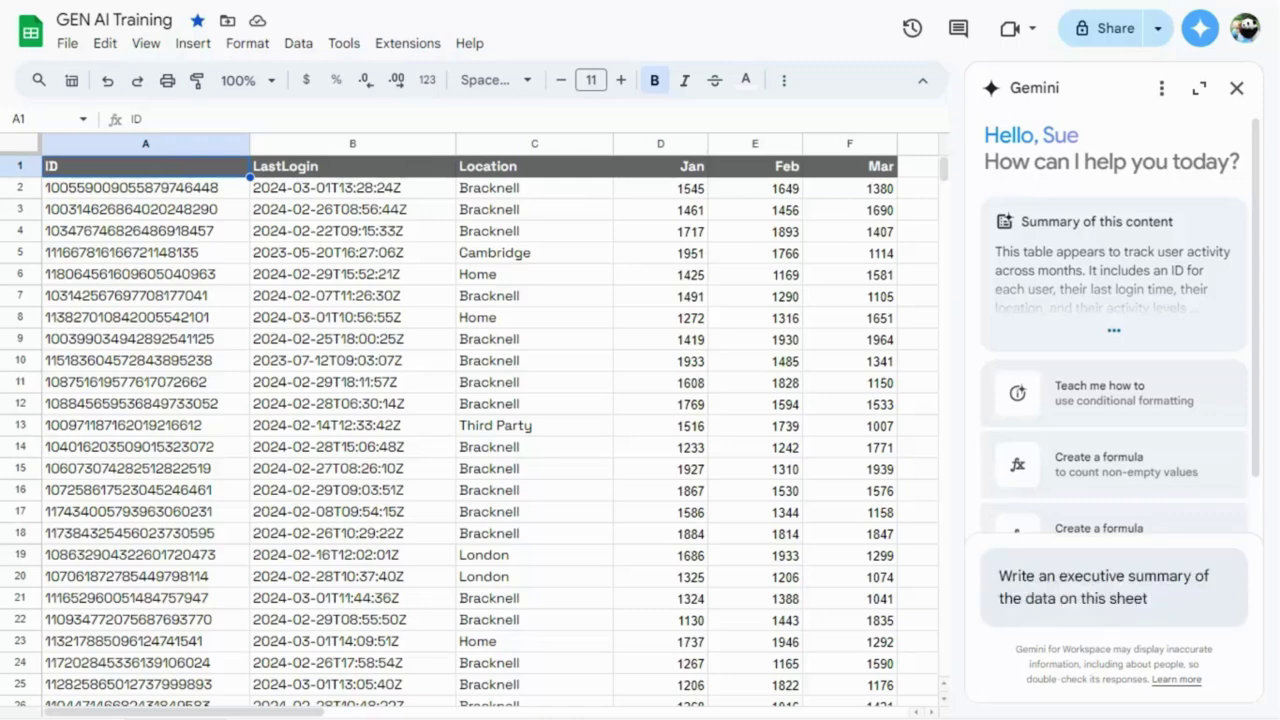
{"action": "key", "text": "Return"}
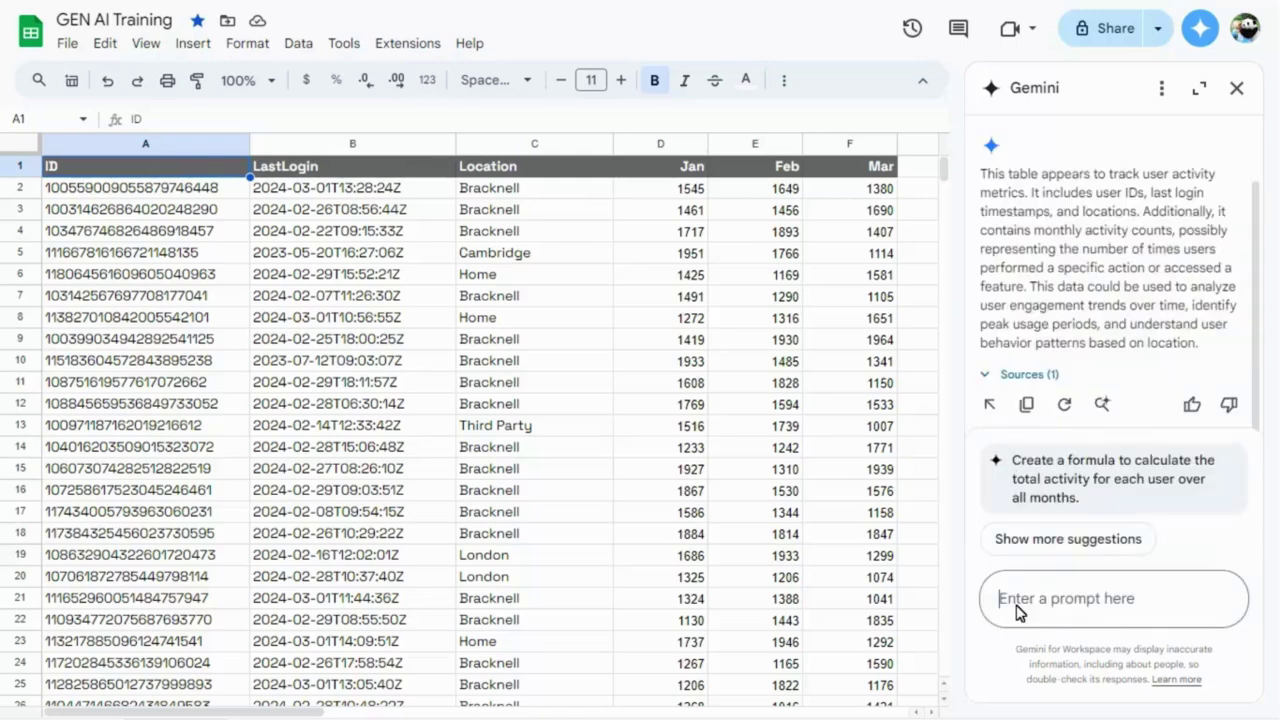
Step: Have Gemini "Calculate the activities for January for the Bracknell location" and insert its formula into cell H2
{"action": "type", "text": "Calculate the activities for January for the Bracknell location"}
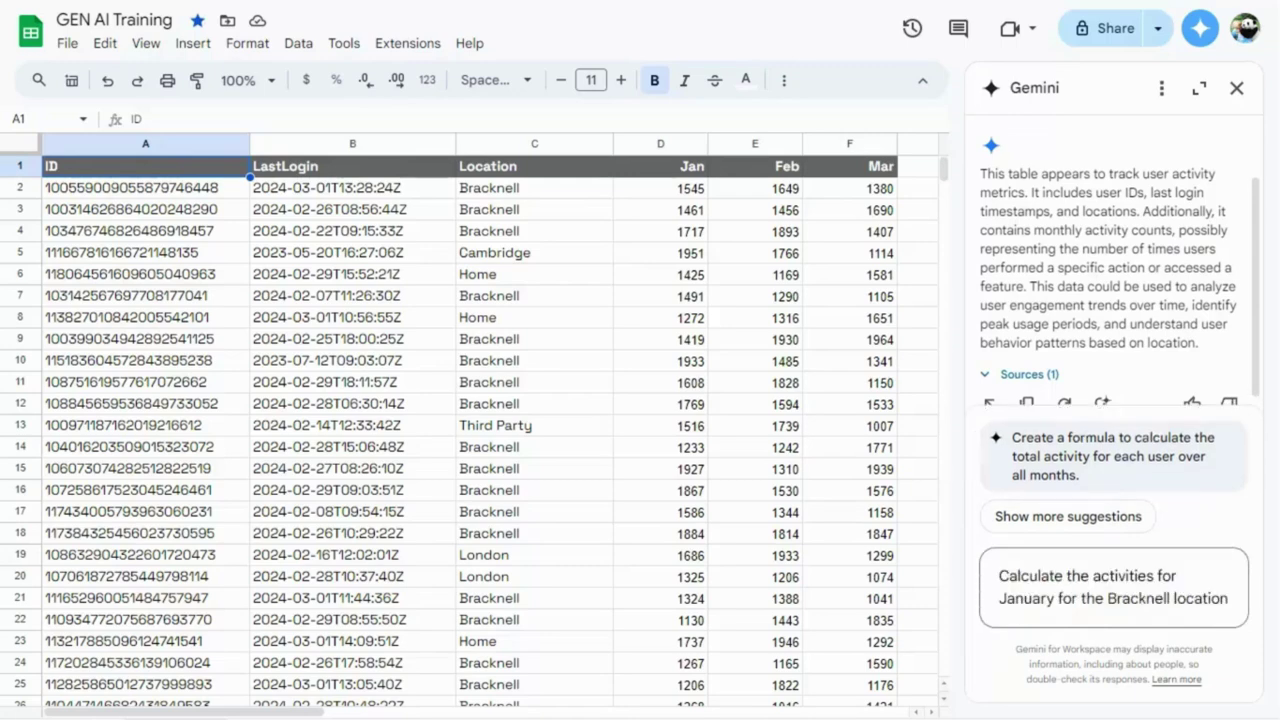
{"action": "key", "text": "Return"}
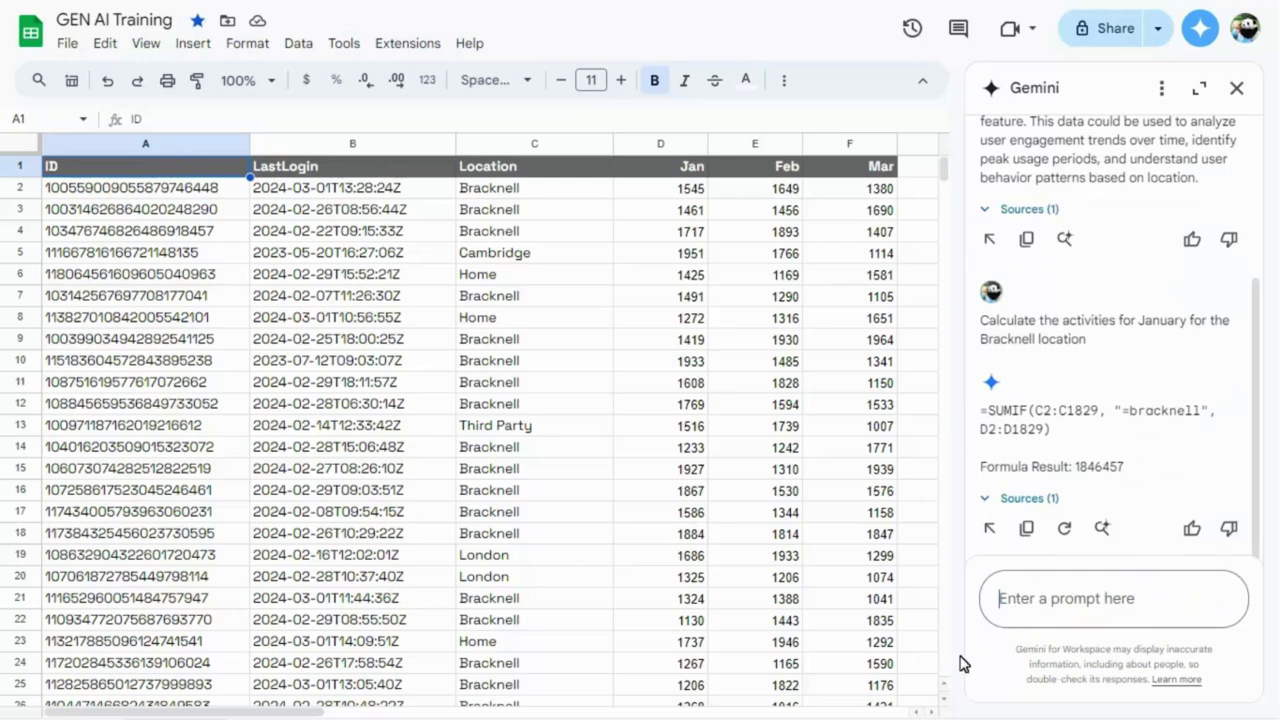
{"action": "scroll", "coordinate": [812, 473], "scroll_direction": "right", "scroll_amount": 3}
{"action": "left_click", "coordinate": [720, 190]}
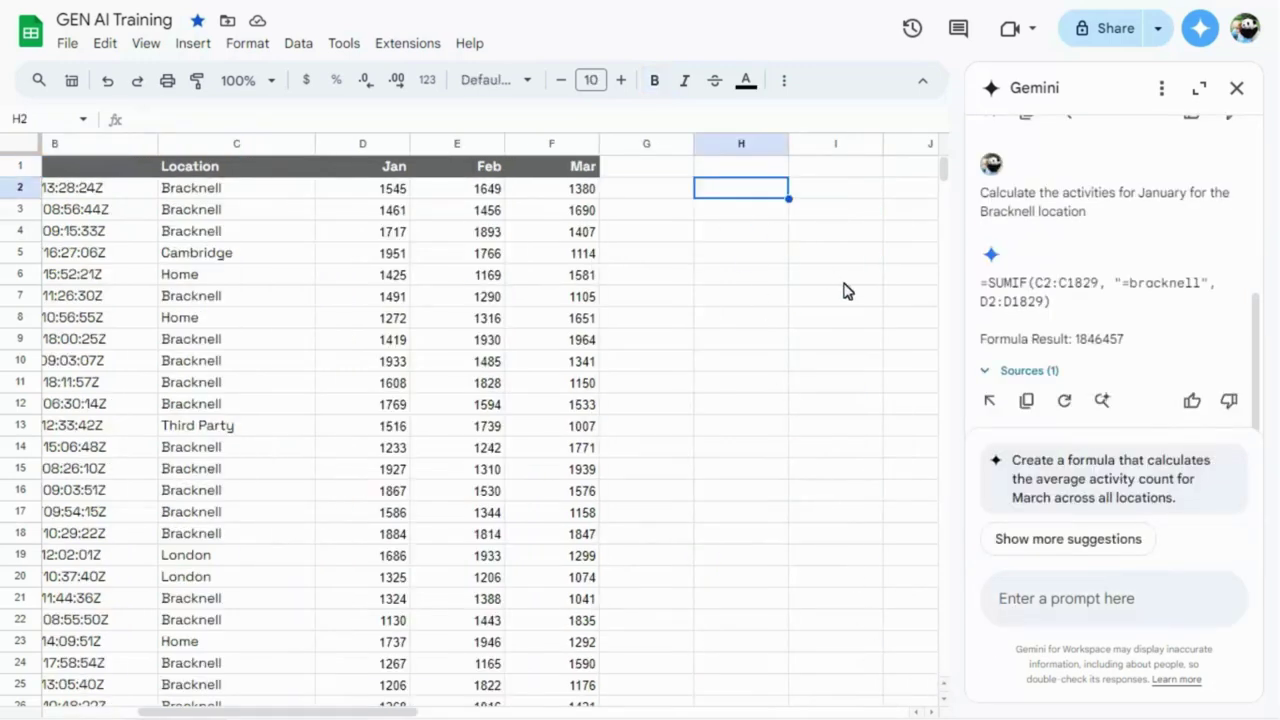
{"action": "left_click", "coordinate": [989, 401]}
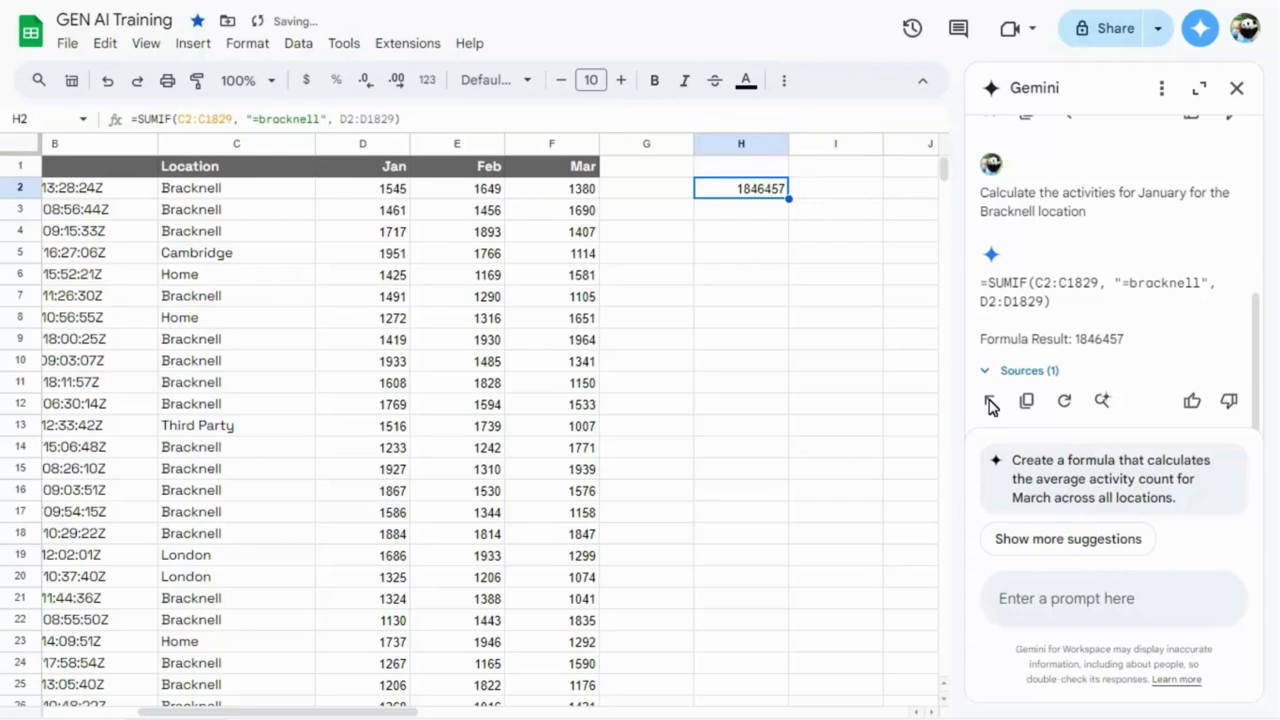
Step: Have Gemini list the unique locations in column C, excluding any blanks, expand the full list and insert it at cell H4
{"action": "left_click", "coordinate": [1014, 606]}
{"action": "type", "text": "Create a list of unique locations mentioned in column C, excluding any blanks."}
{"action": "key", "text": "Return"}
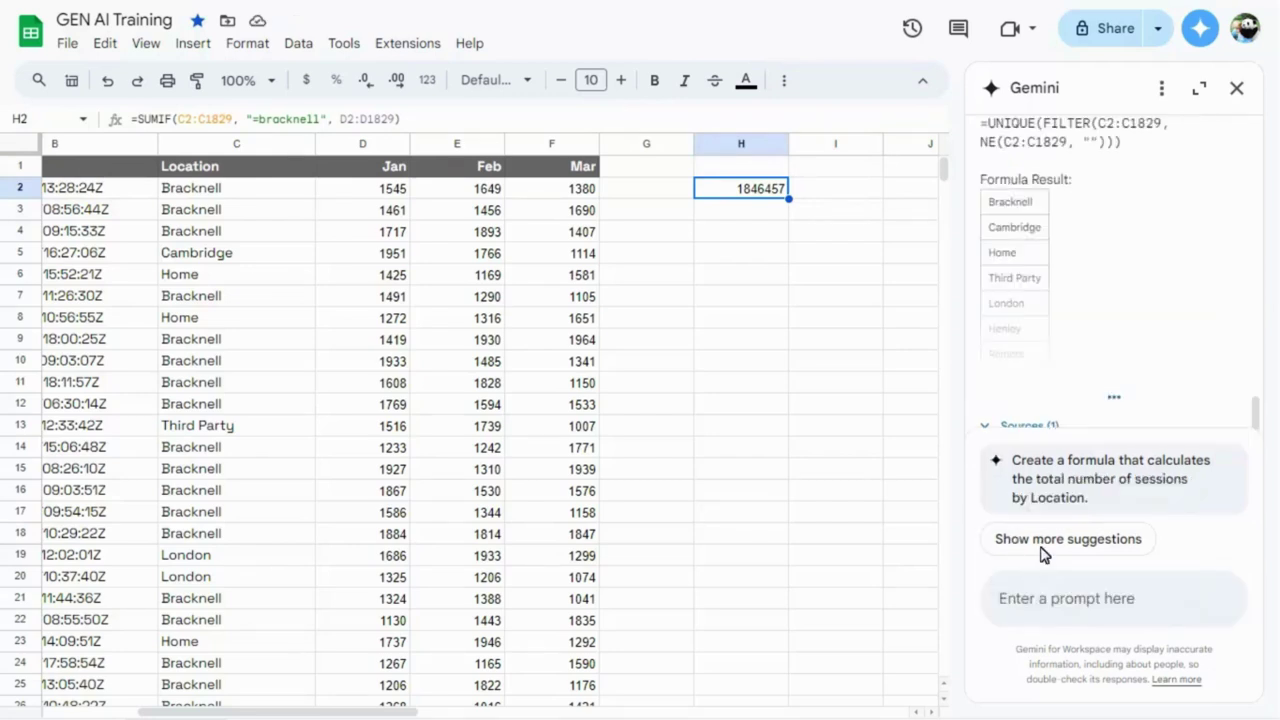
{"action": "left_click", "coordinate": [1116, 400]}
{"action": "left_click", "coordinate": [740, 240]}
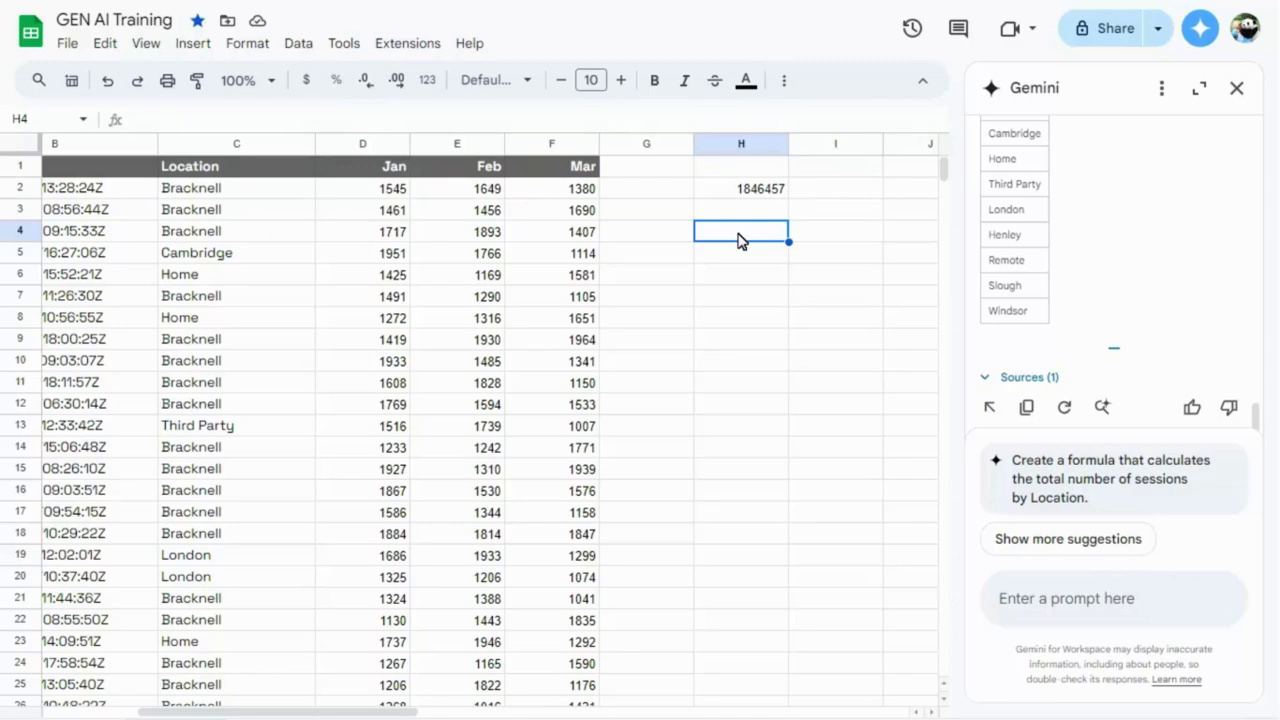
{"action": "left_click", "coordinate": [991, 406]}
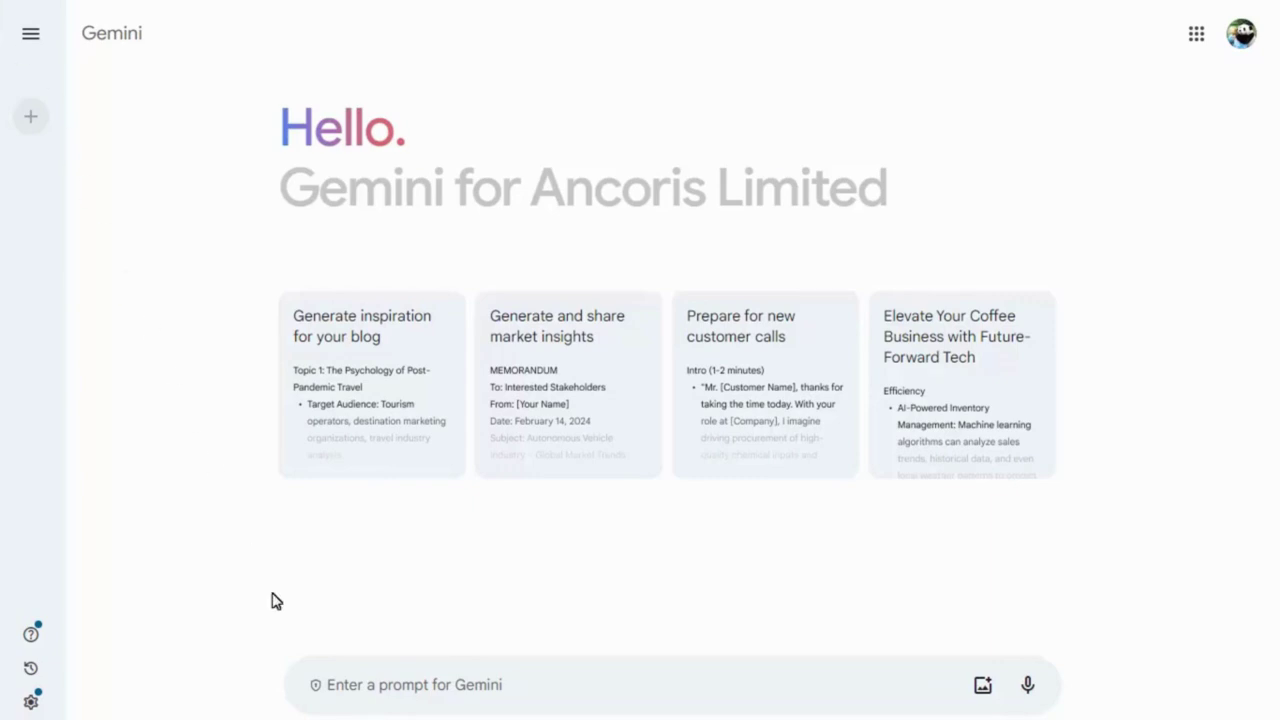
Step: In the Gemini app, request an outline and 10 slide headings for a presentation on Gen AI in Marketing, focusing on Google Workspace tools
{"action": "left_click", "coordinate": [314, 686]}
{"action": "type", "text": "I would like to create a presentation on how Gen AI can help in Marketing, focusing on Google Workspace and the tools available there. Can you suggest an outline and 10 slide headings to get me started?"}
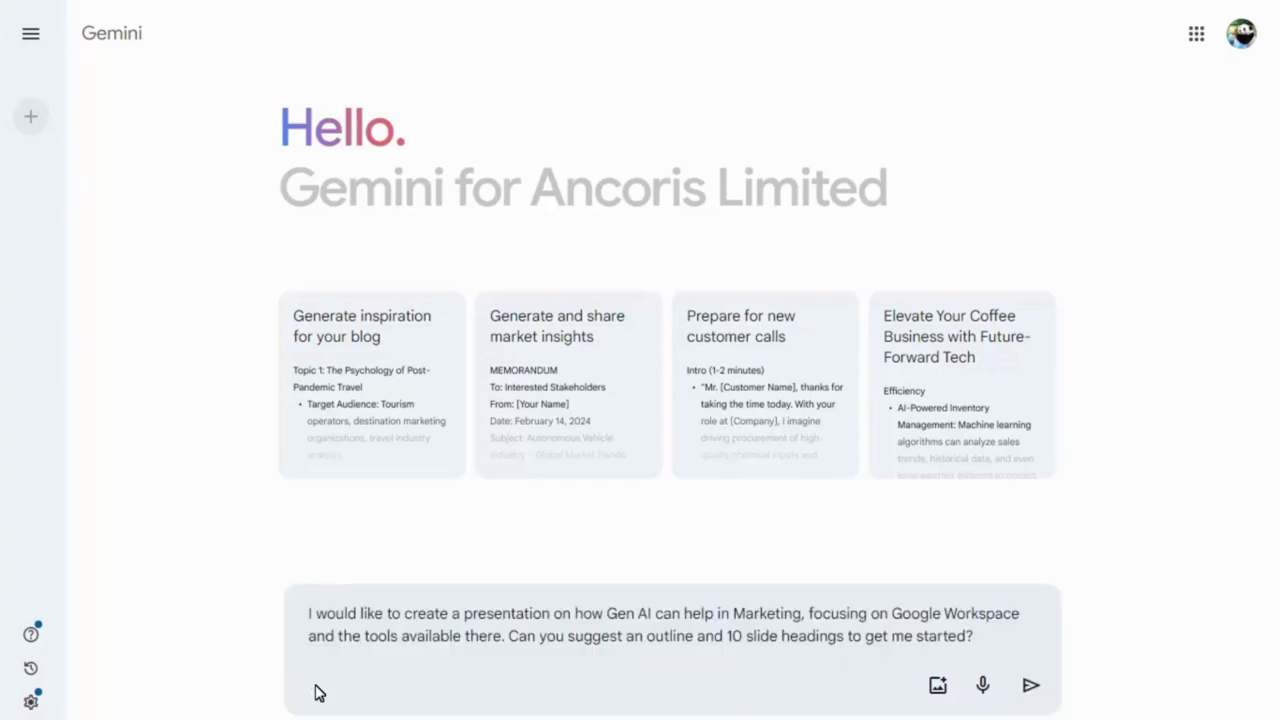
{"action": "left_click", "coordinate": [1030, 686]}
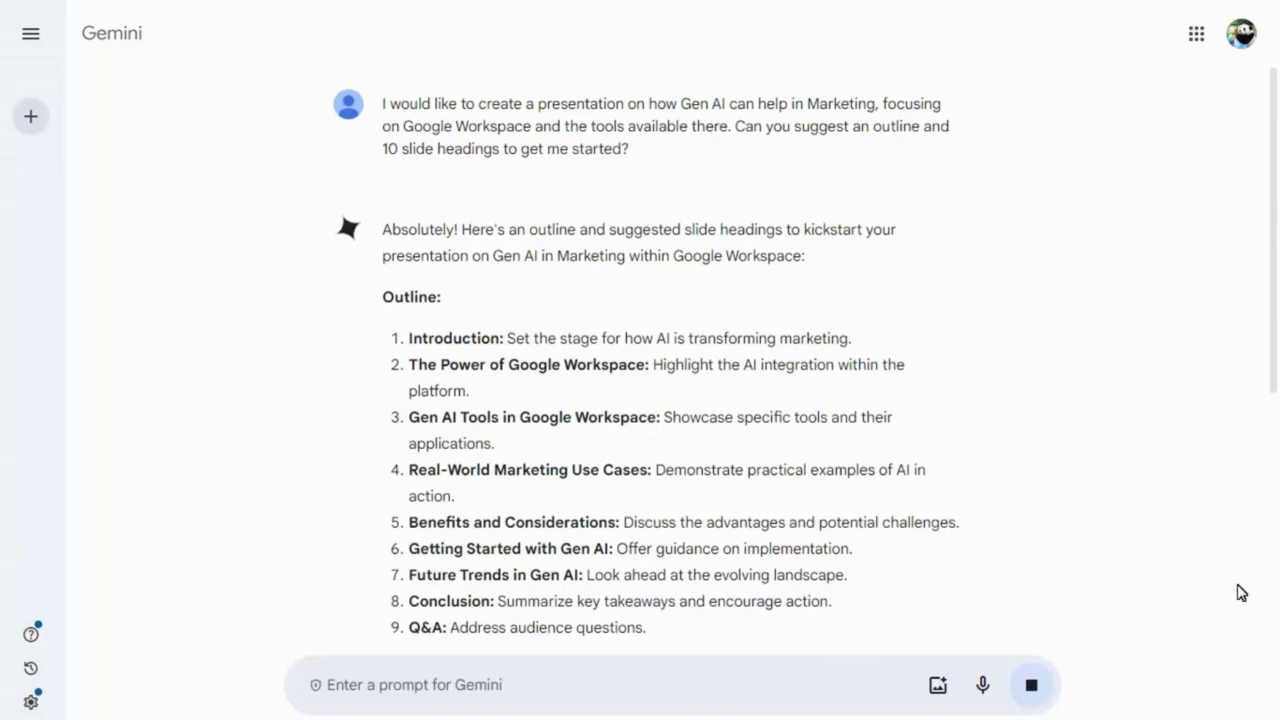
Step: Modify slide heading 8, "The AI Advantage", with the prompt "Can you expand on this heading to show what the slide could contain?"
{"action": "triple_click", "coordinate": [413, 338]}
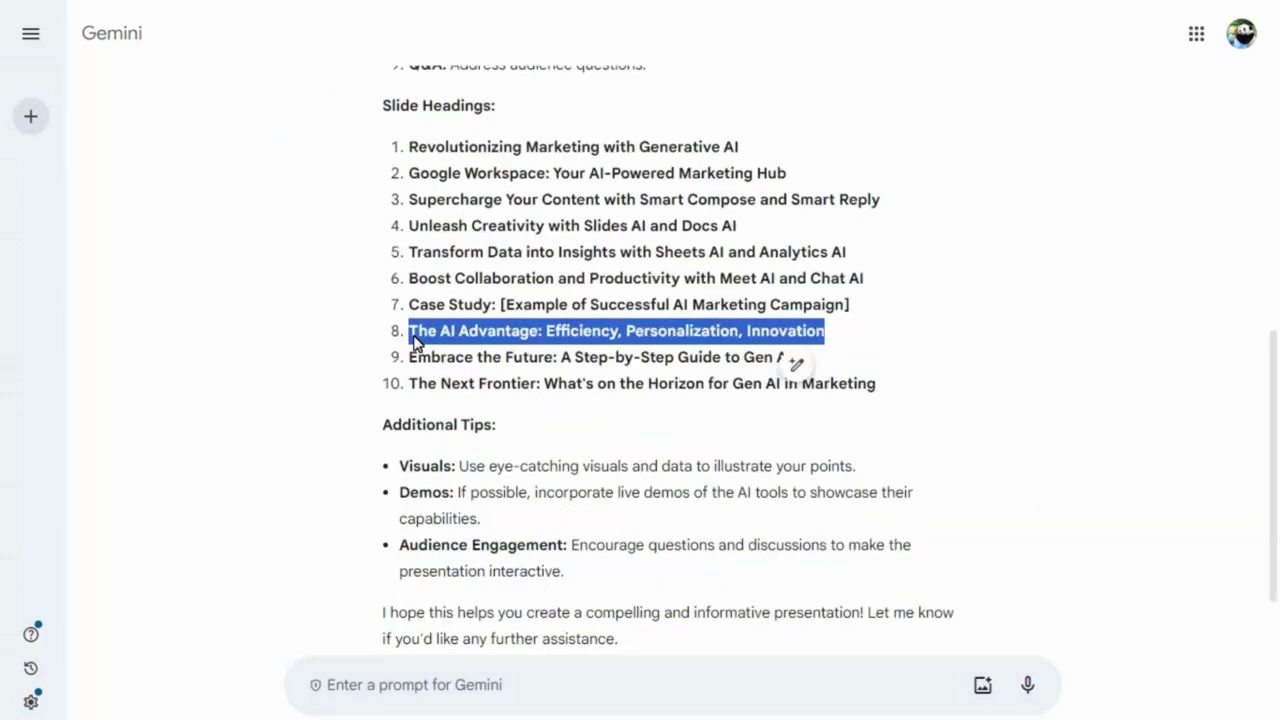
{"action": "left_click", "coordinate": [798, 366]}
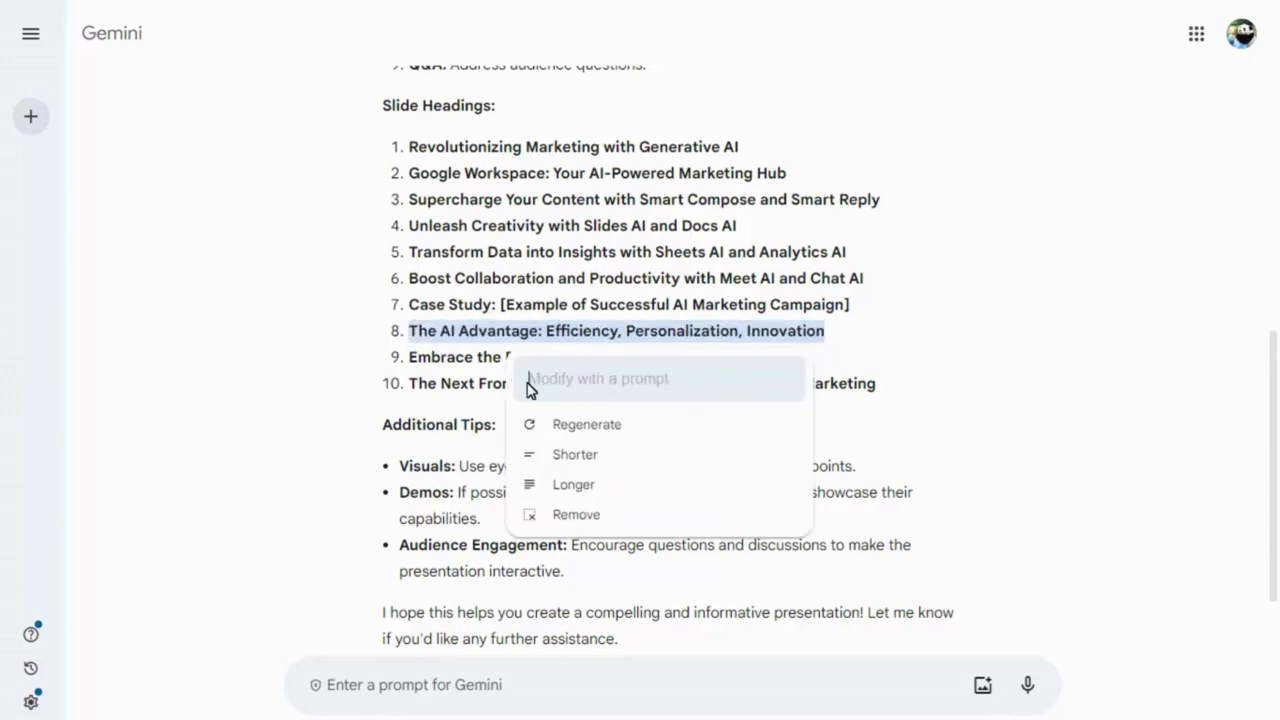
{"action": "type", "text": "Can you expand on this heading to show what the slide could contain?"}
{"action": "key", "text": "Return"}
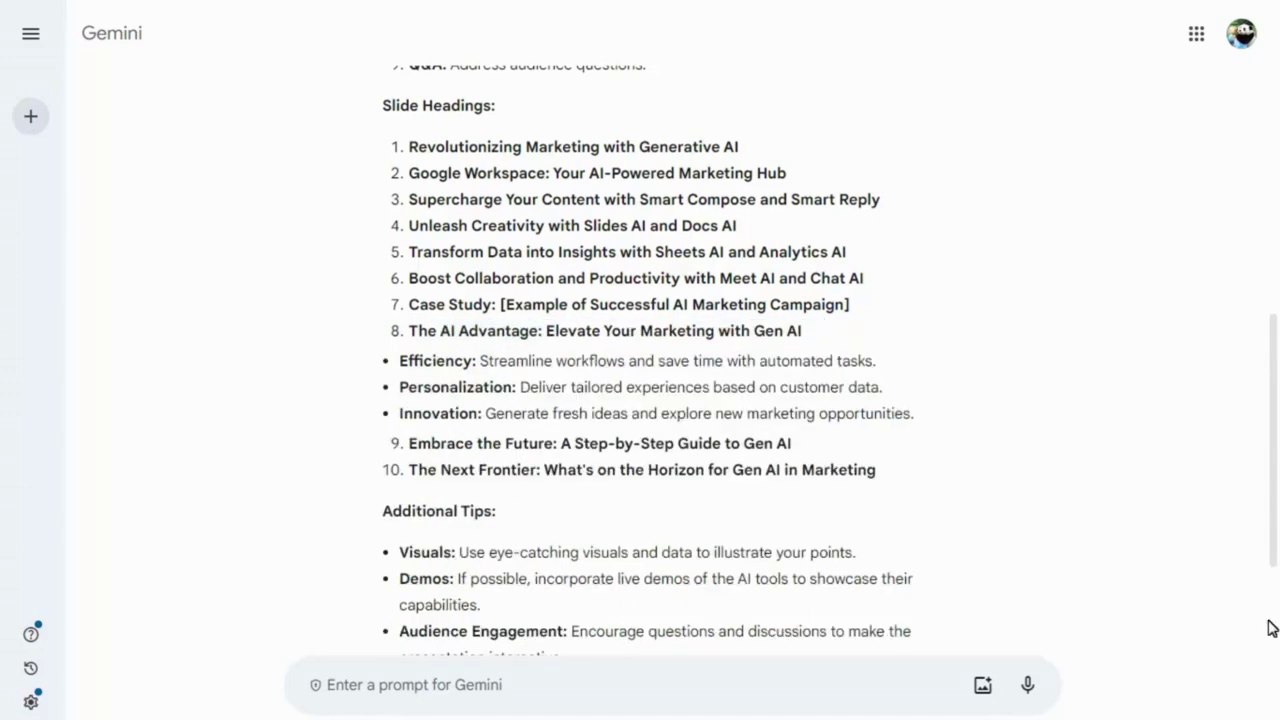
Step: Copy Gemini's full response with the Gen AI in Marketing presentation outline and slide headings
{"action": "scroll", "coordinate": [1230, 626], "scroll_direction": "down", "scroll_amount": 2}
{"action": "left_click", "coordinate": [594, 592]}
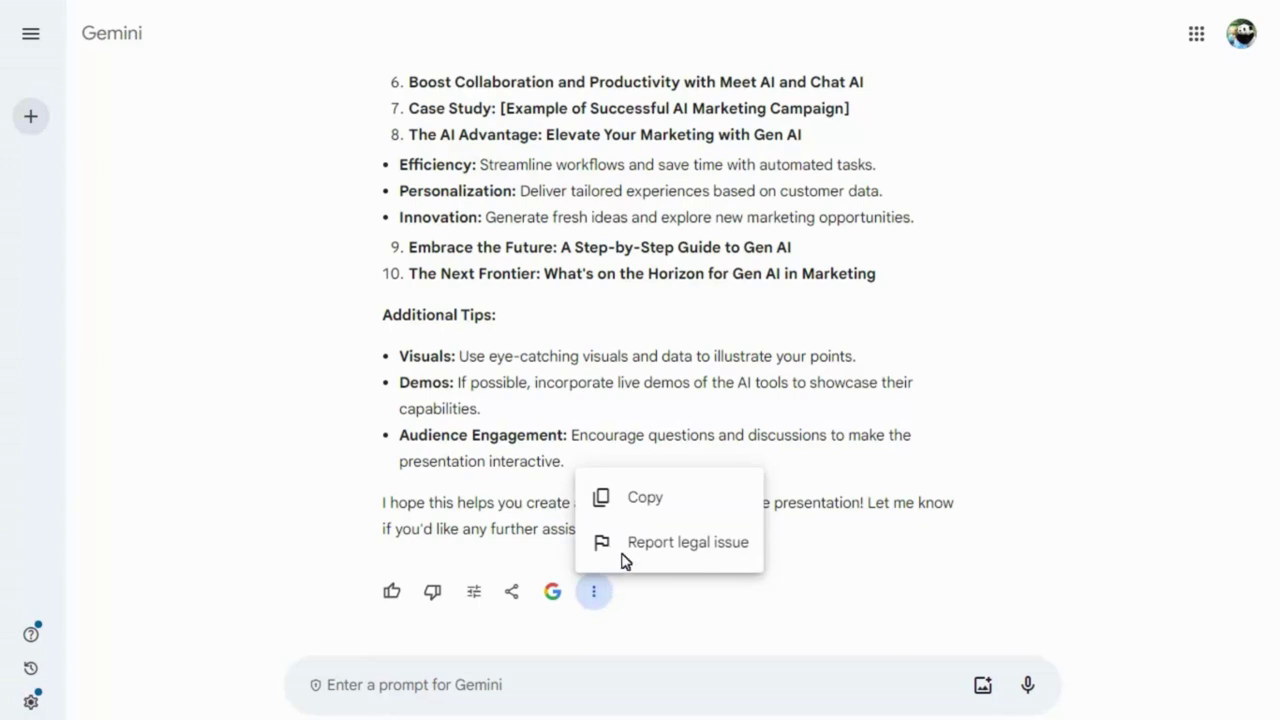
{"action": "left_click", "coordinate": [655, 507]}
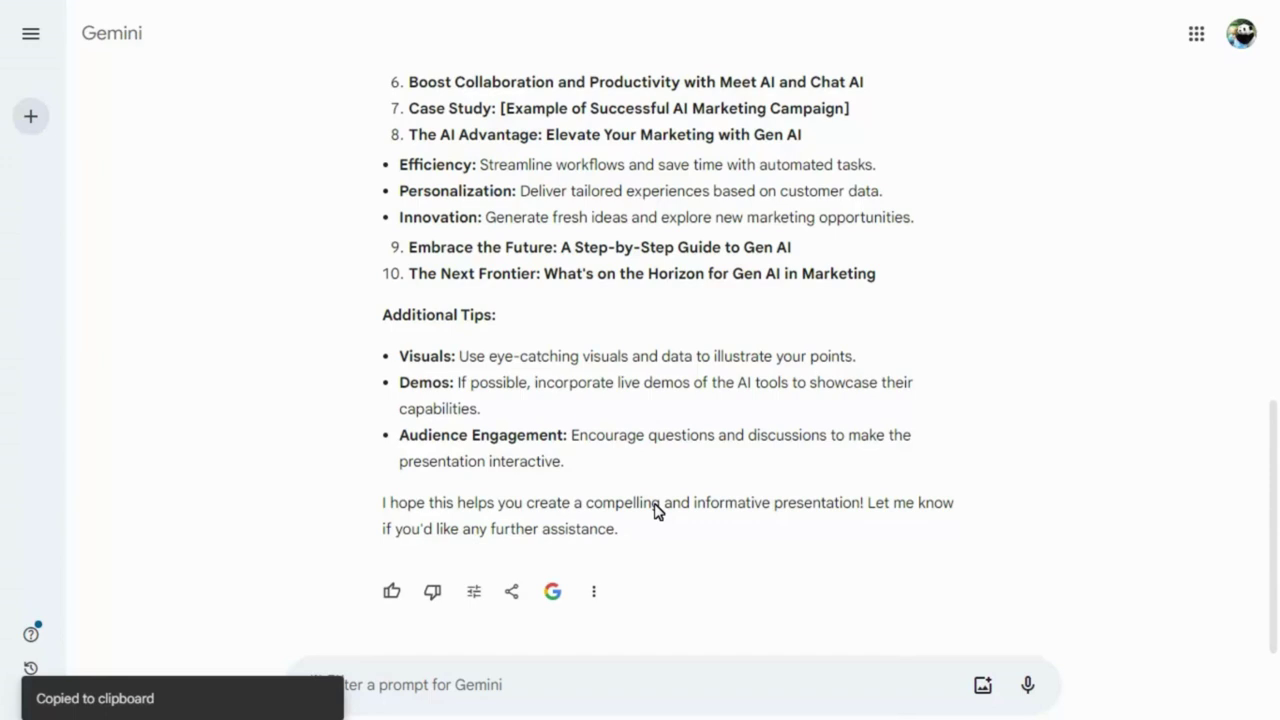
Step: Ask Gemini to "Draft an NDA document to be signed by someone working at our company for two months in a secondment placement."
{"action": "left_click", "coordinate": [365, 688]}
{"action": "key", "text": "ctrl+v"}
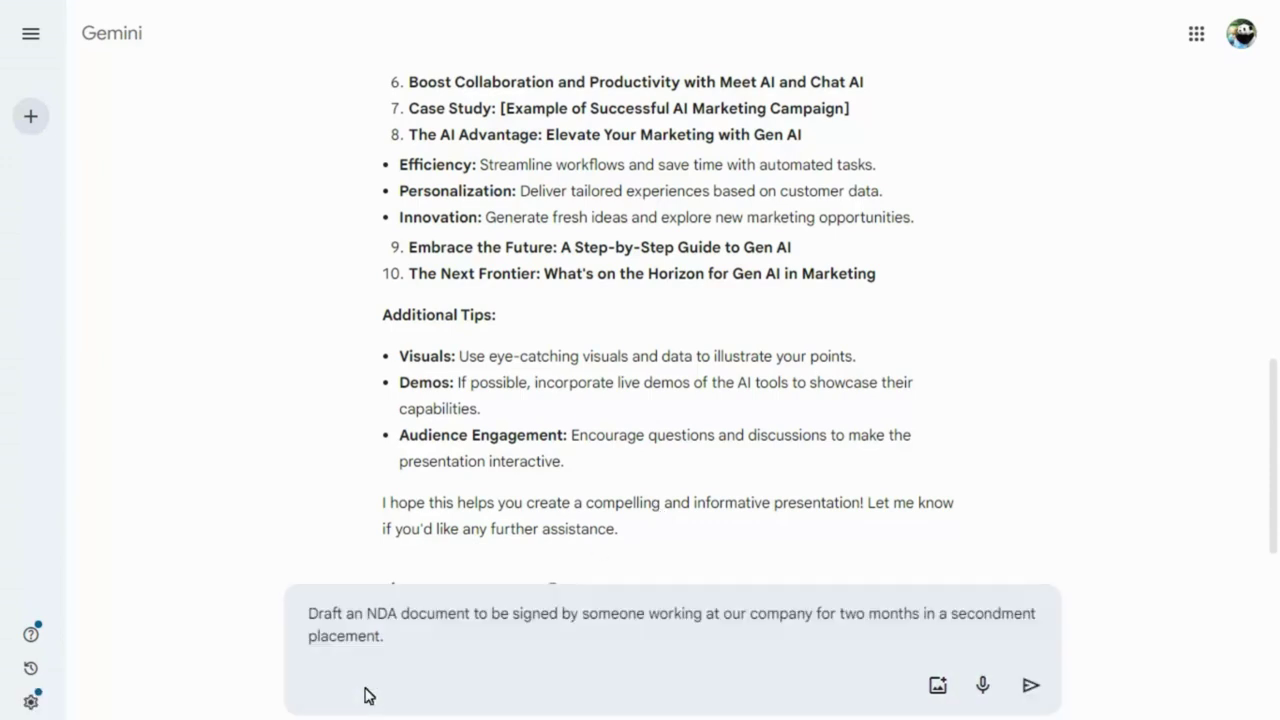
{"action": "left_click", "coordinate": [1028, 686]}
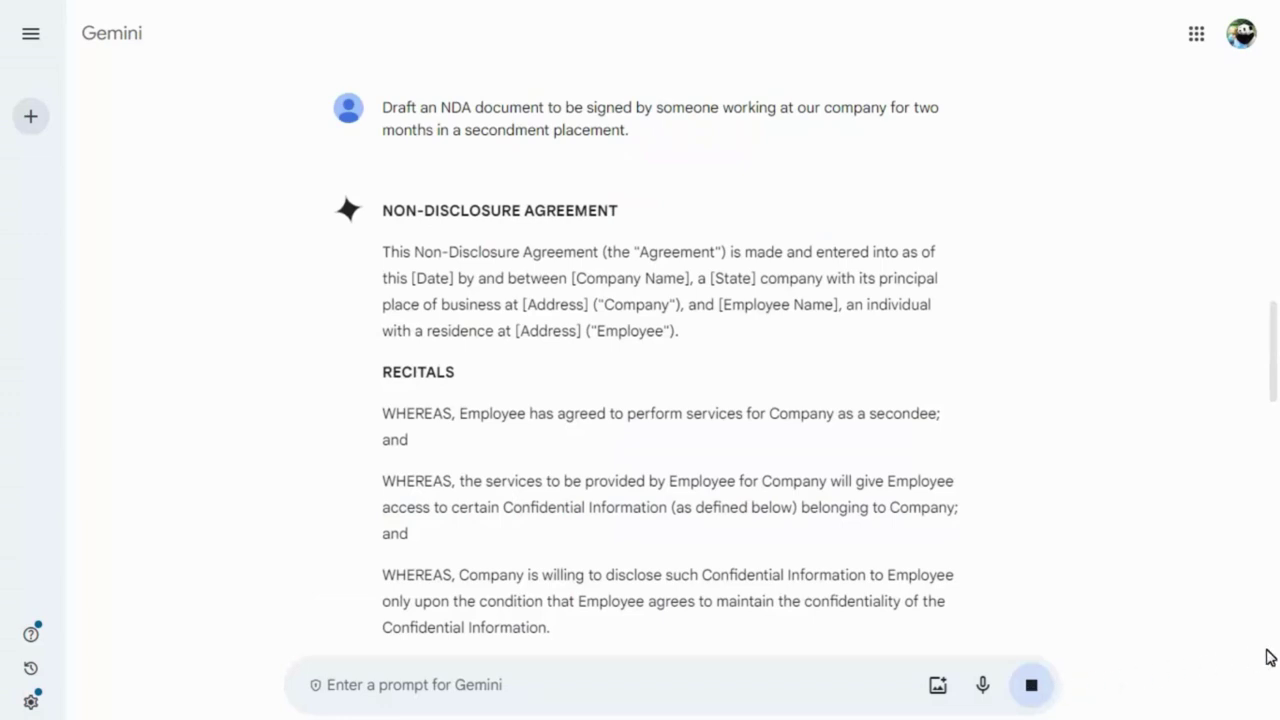
{"action": "scroll", "coordinate": [1268, 656], "scroll_direction": "down", "scroll_amount": 10}
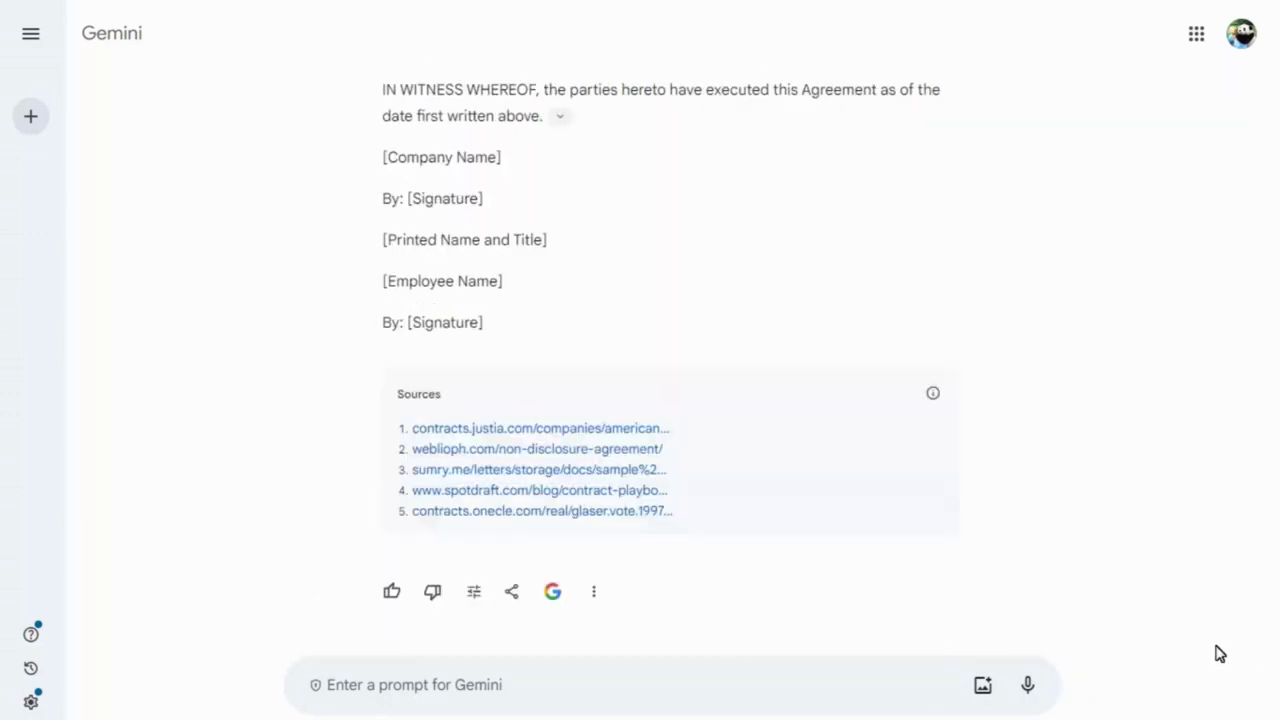
Step: Export the drafted non-disclosure agreement to Google Docs and open the new document
{"action": "left_click", "coordinate": [513, 596]}
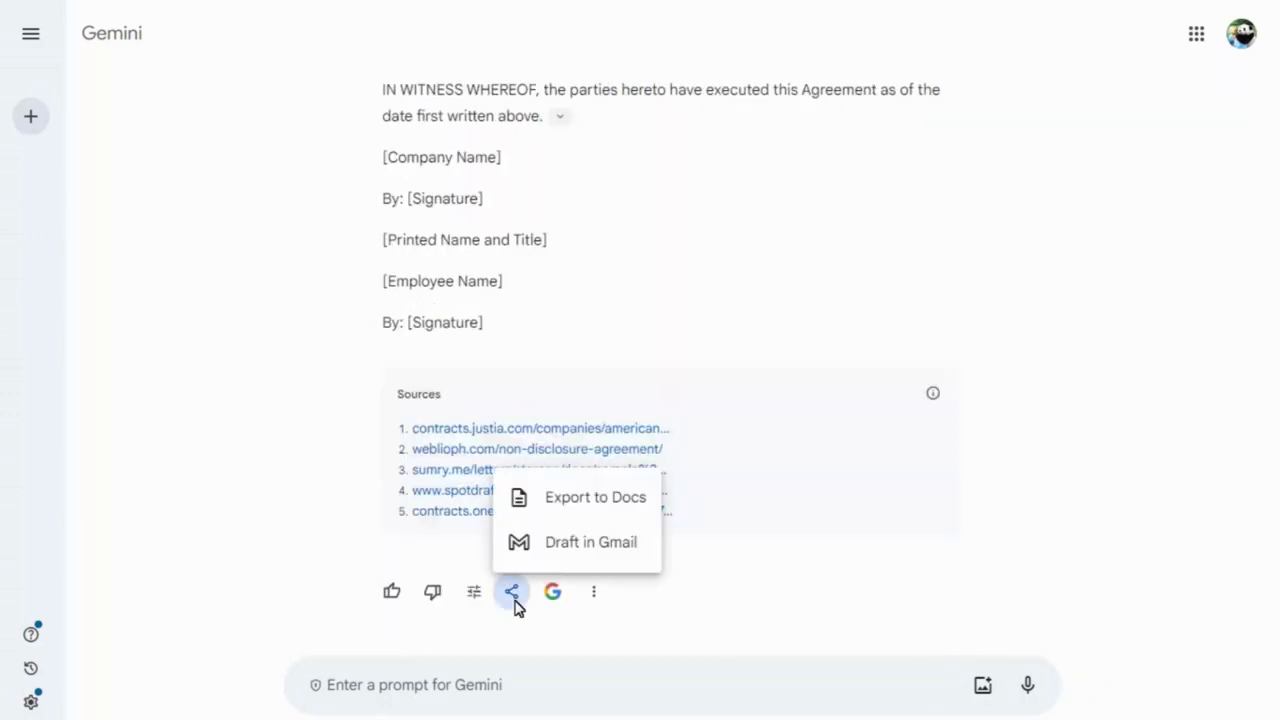
{"action": "left_click", "coordinate": [594, 500]}
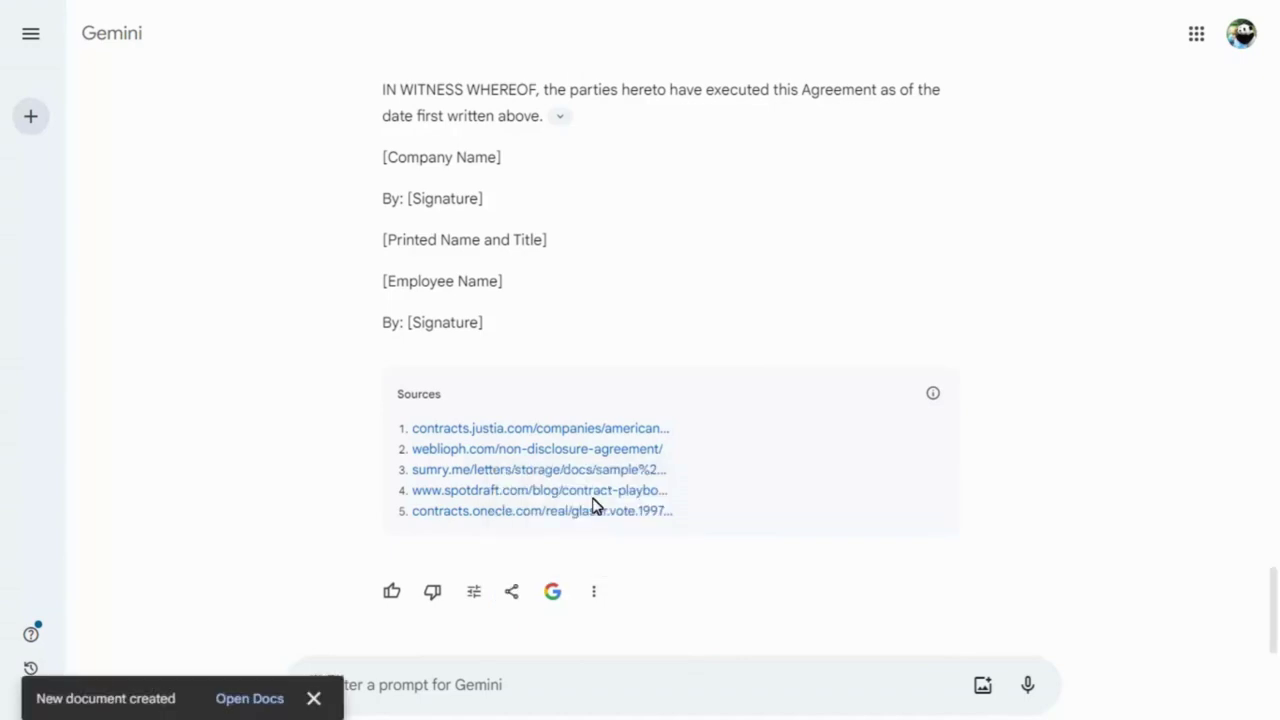
{"action": "left_click", "coordinate": [251, 698]}
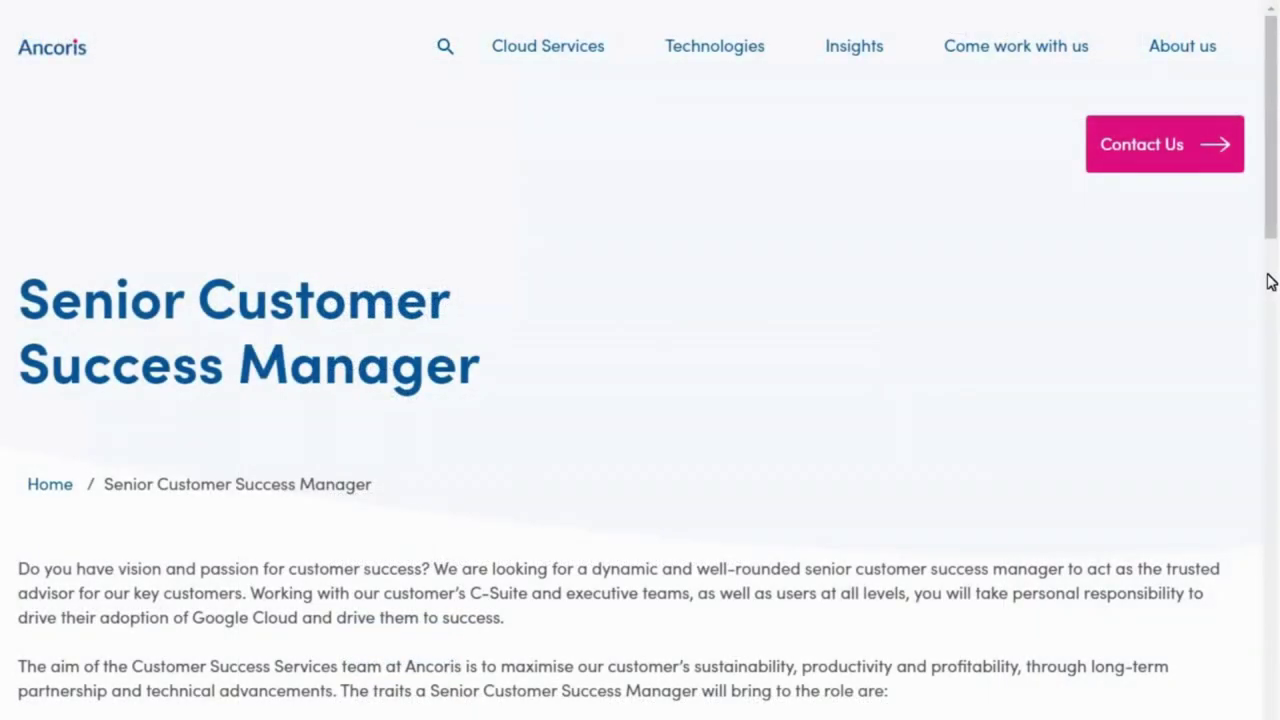
Step: Review Ancoris's Senior Customer Success Manager job page and, as an HR Manager, ask Gemini to suggest interview questions from its link
{"action": "scroll", "coordinate": [1270, 281], "scroll_direction": "down", "scroll_amount": 5}
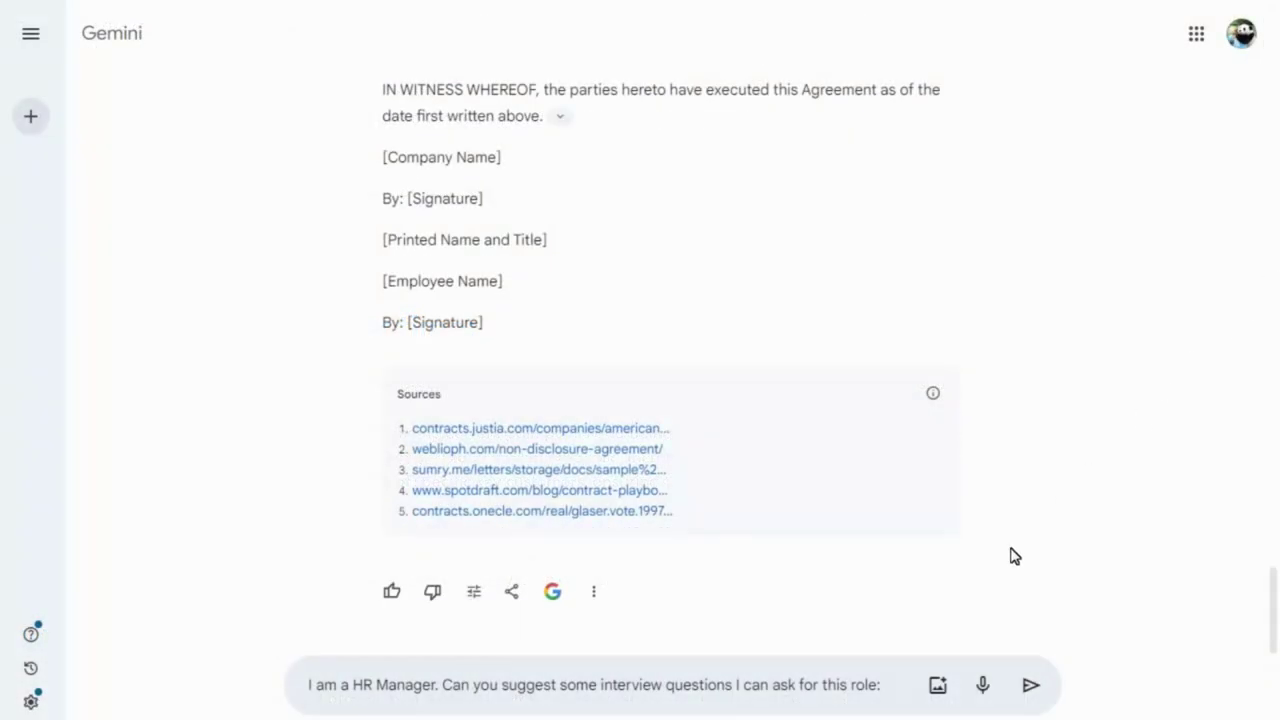
{"action": "left_click", "coordinate": [886, 690]}
{"action": "key", "text": "ctrl+v"}
{"action": "left_click", "coordinate": [1030, 688]}
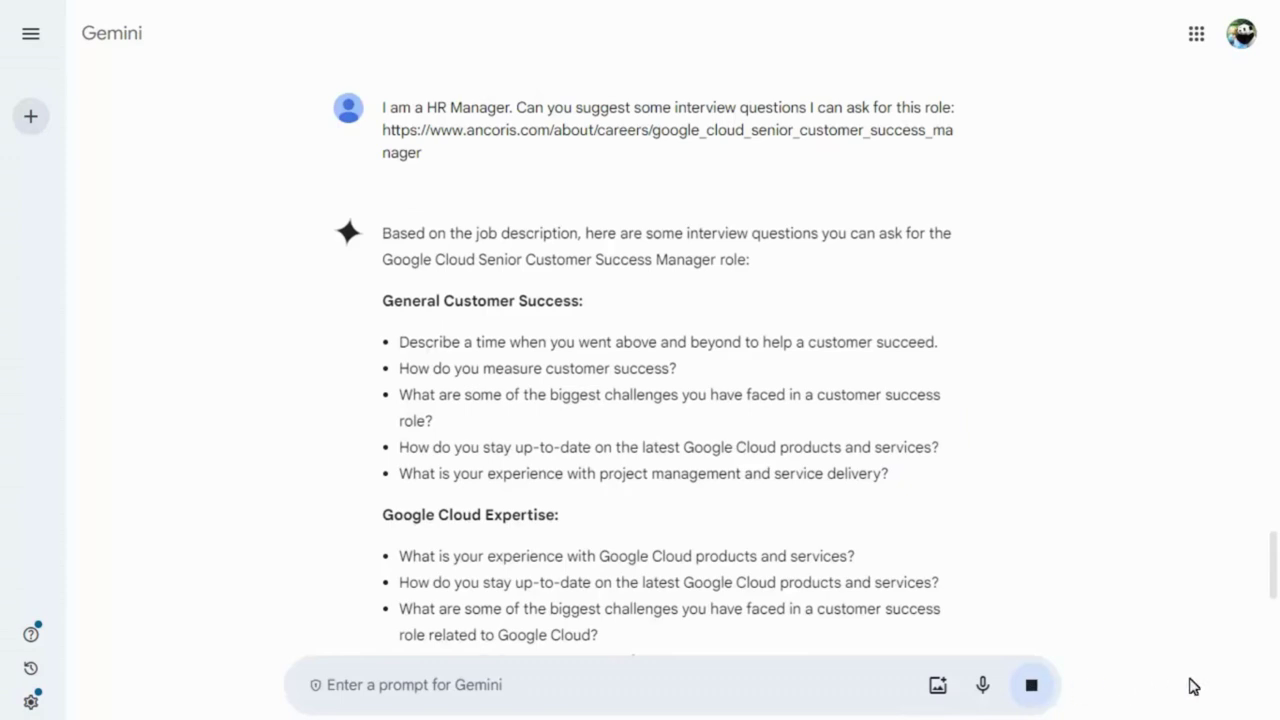
{"action": "scroll", "coordinate": [1272, 683], "scroll_direction": "down", "scroll_amount": 5}
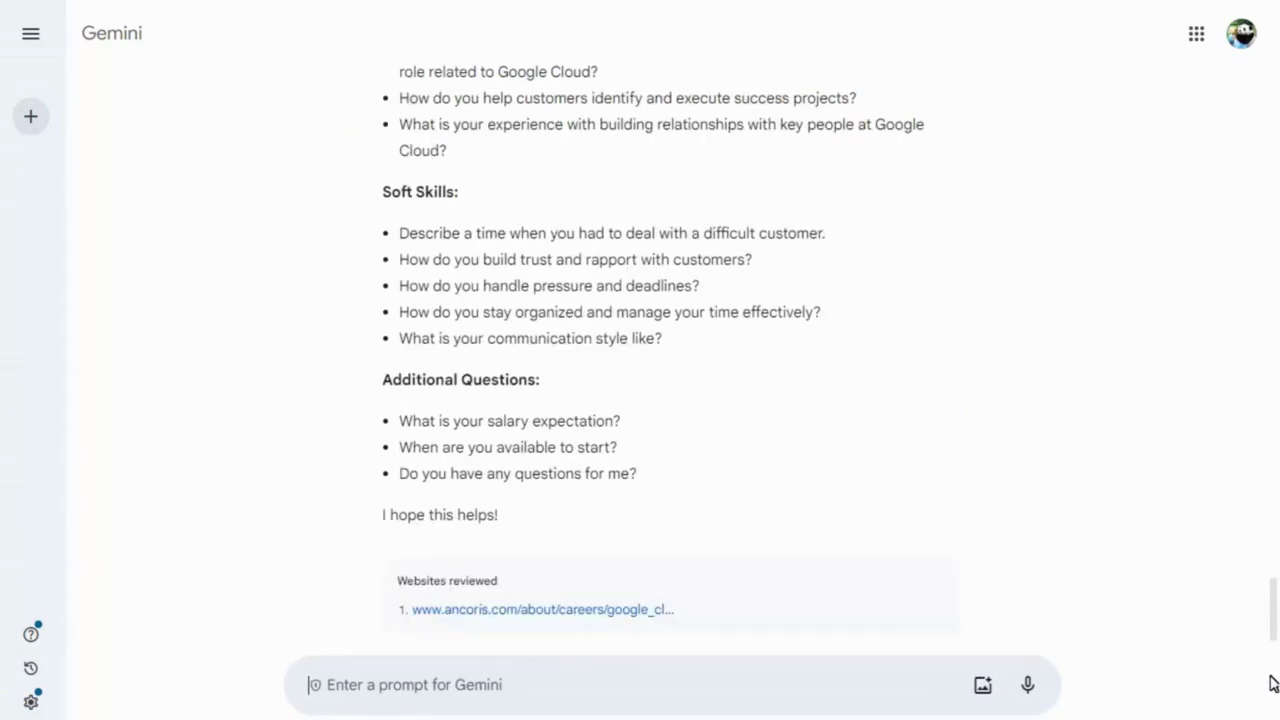
Step: Ask Gemini what text and icons to include in an infographic illustrating the top 10 marketing trends for 2024, and read through the answer
{"action": "left_click", "coordinate": [314, 690]}
{"action": "key", "text": "ctrl+v"}
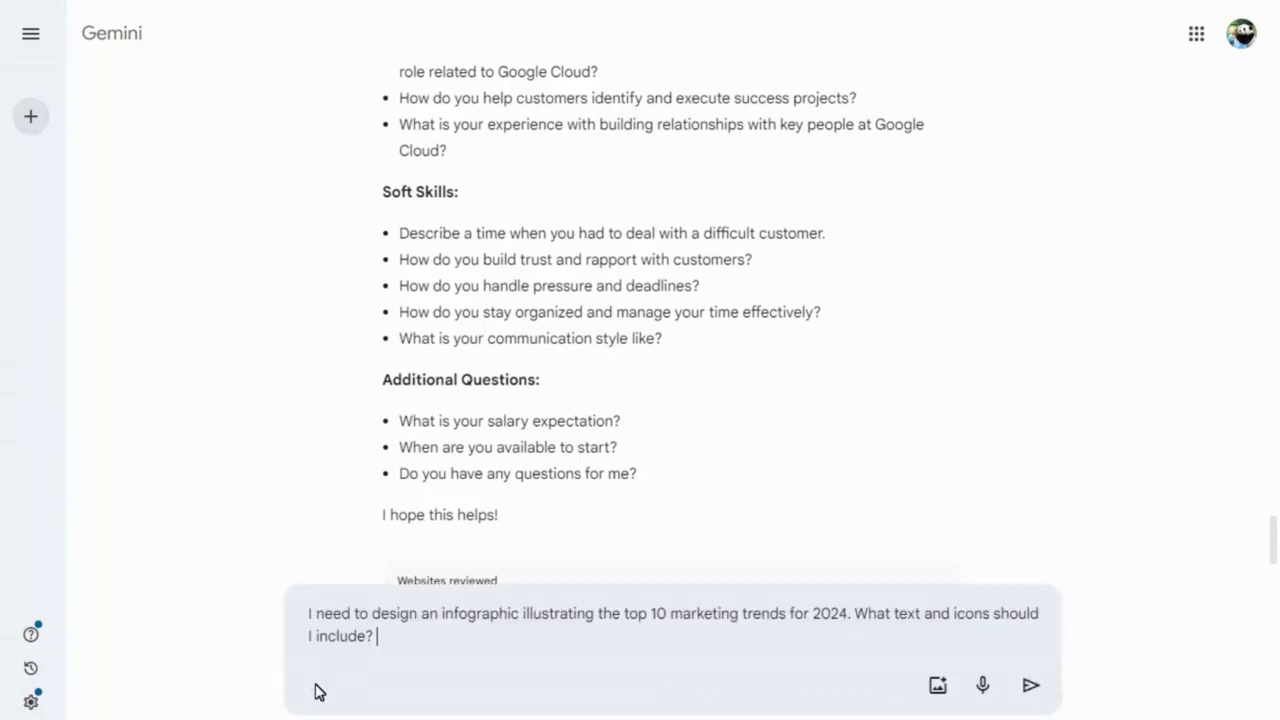
{"action": "left_click", "coordinate": [1031, 686]}
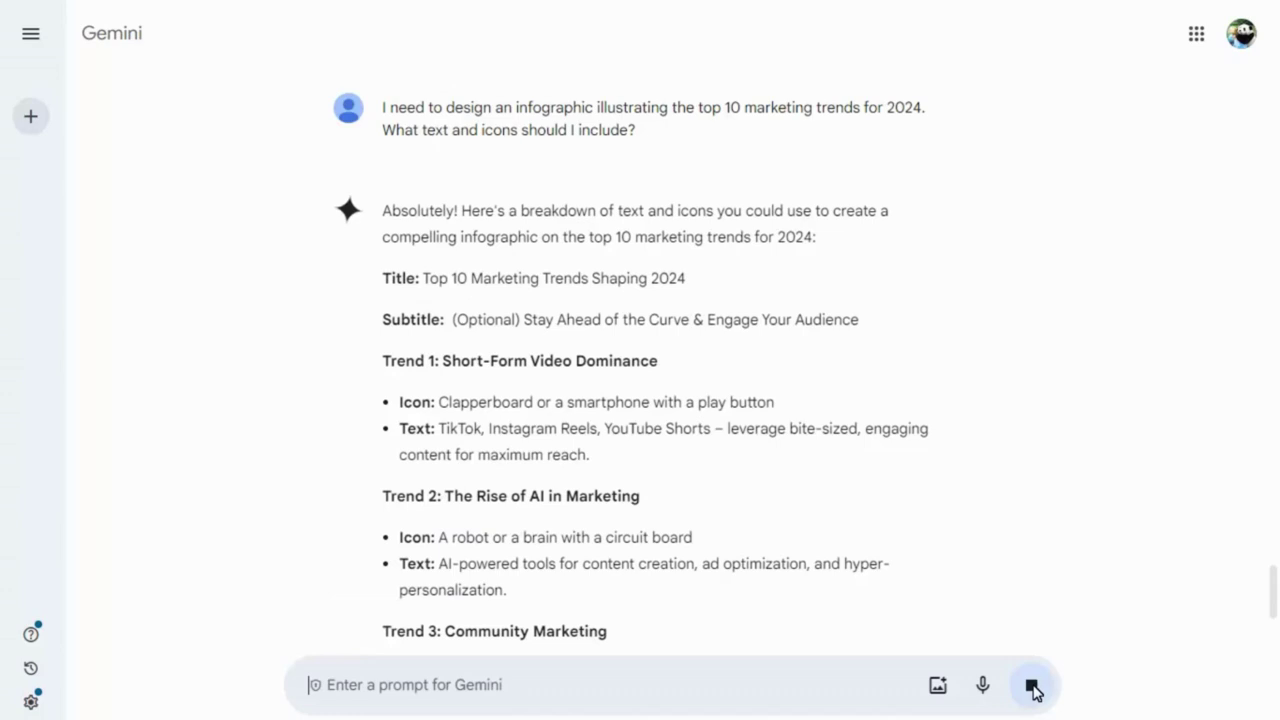
{"action": "scroll", "coordinate": [1271, 660], "scroll_direction": "down", "scroll_amount": 7}
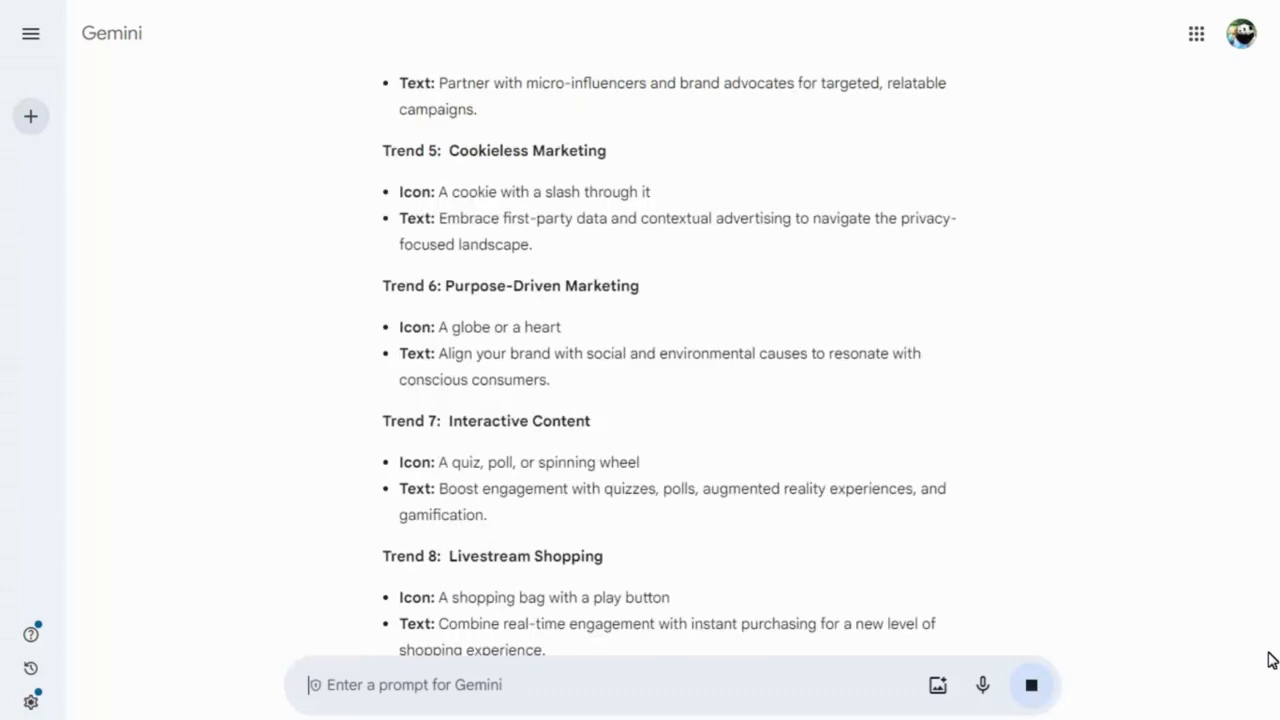
{"action": "scroll", "coordinate": [1271, 660], "scroll_direction": "down", "scroll_amount": 6}
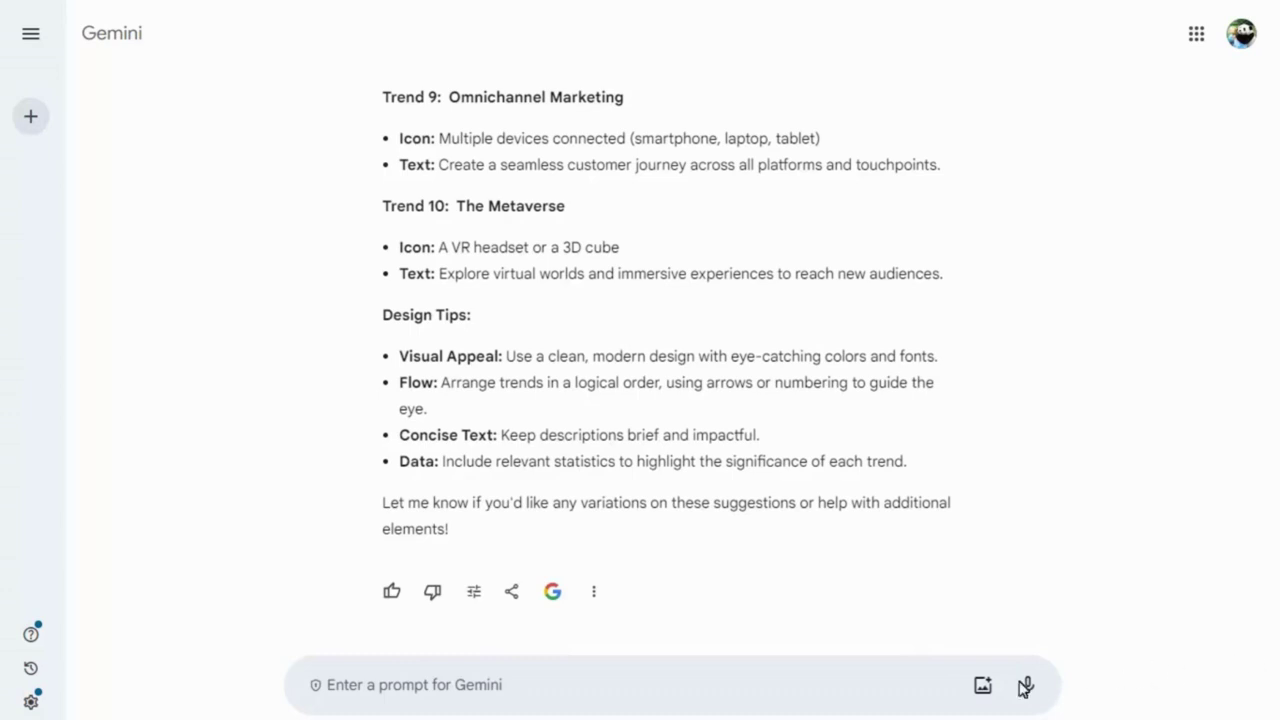
Step: Upload infographic.png from the Training folder and submit it with "Please summarise the content of this infographic:"
{"action": "left_click", "coordinate": [982, 686]}
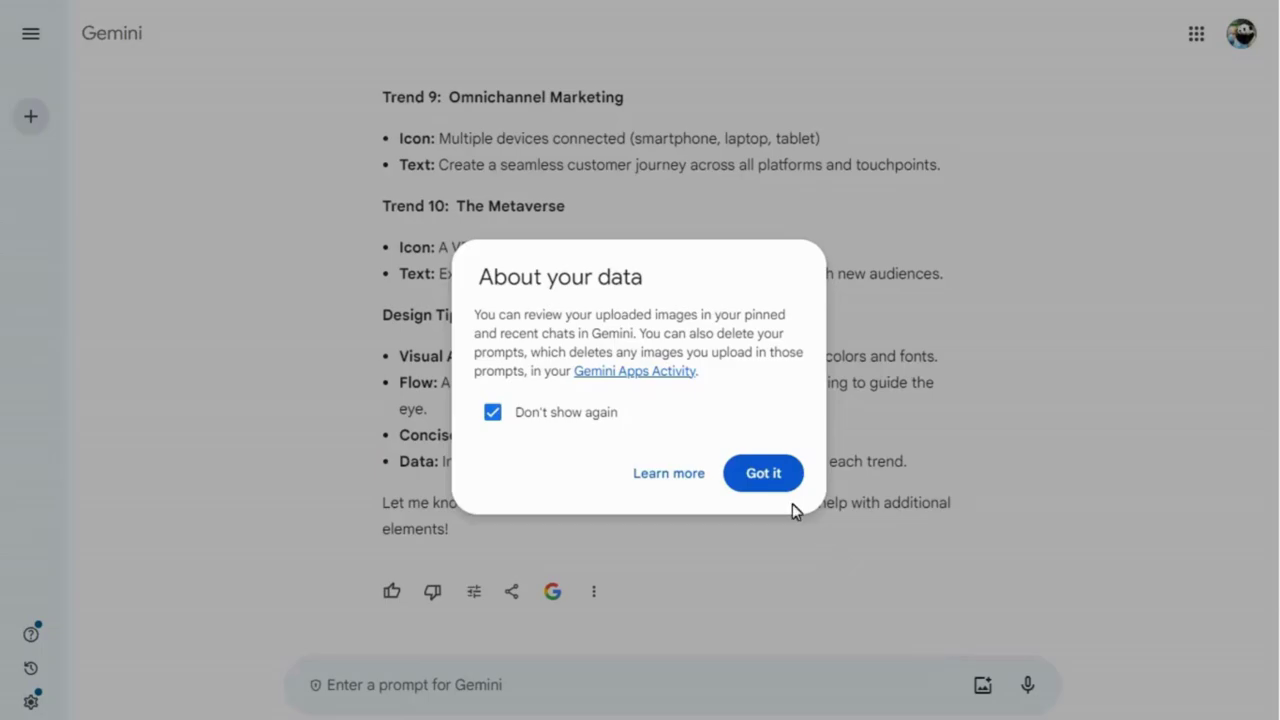
{"action": "left_click", "coordinate": [764, 476]}
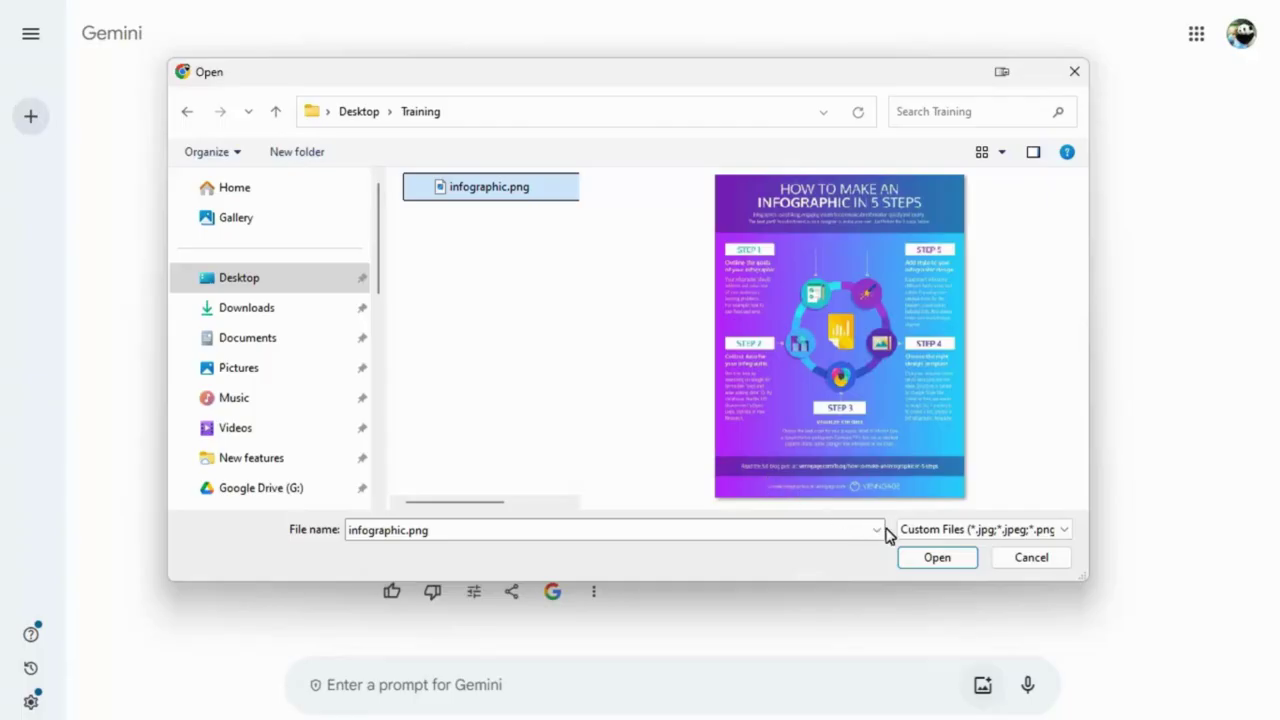
{"action": "left_click", "coordinate": [937, 558]}
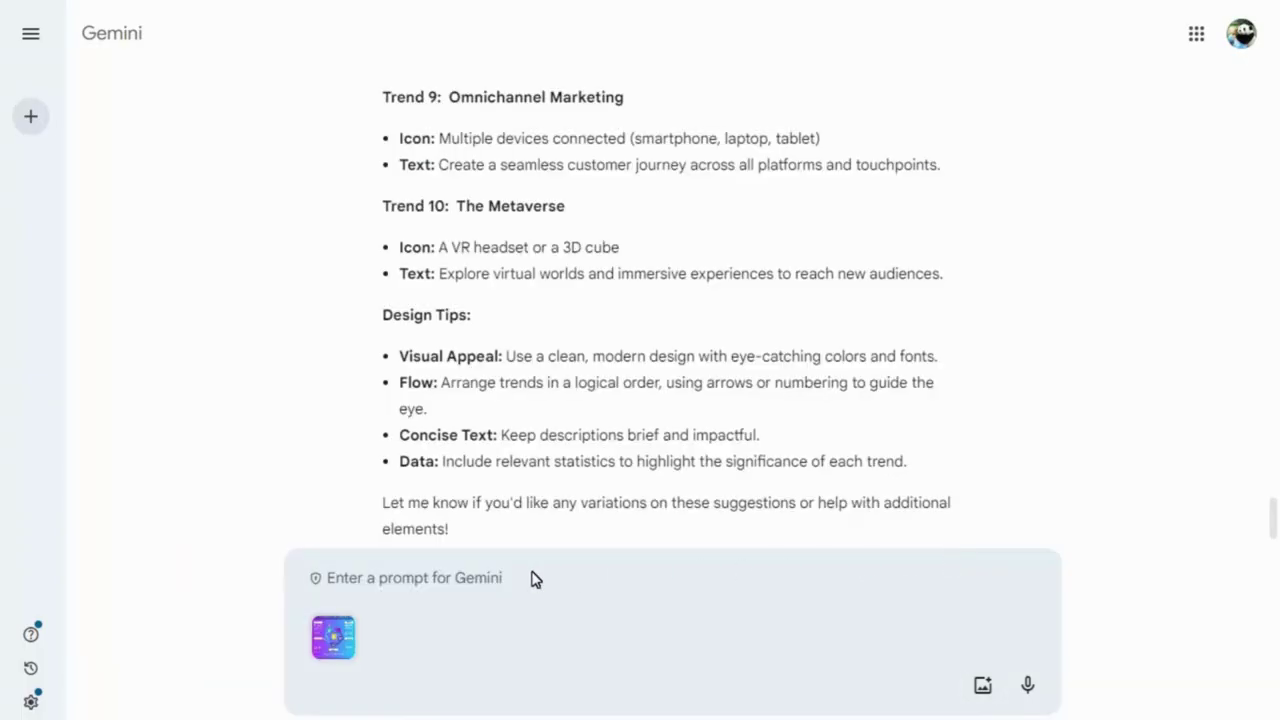
{"action": "left_click", "coordinate": [323, 586]}
{"action": "type", "text": "Please summarise the content of this infographic:"}
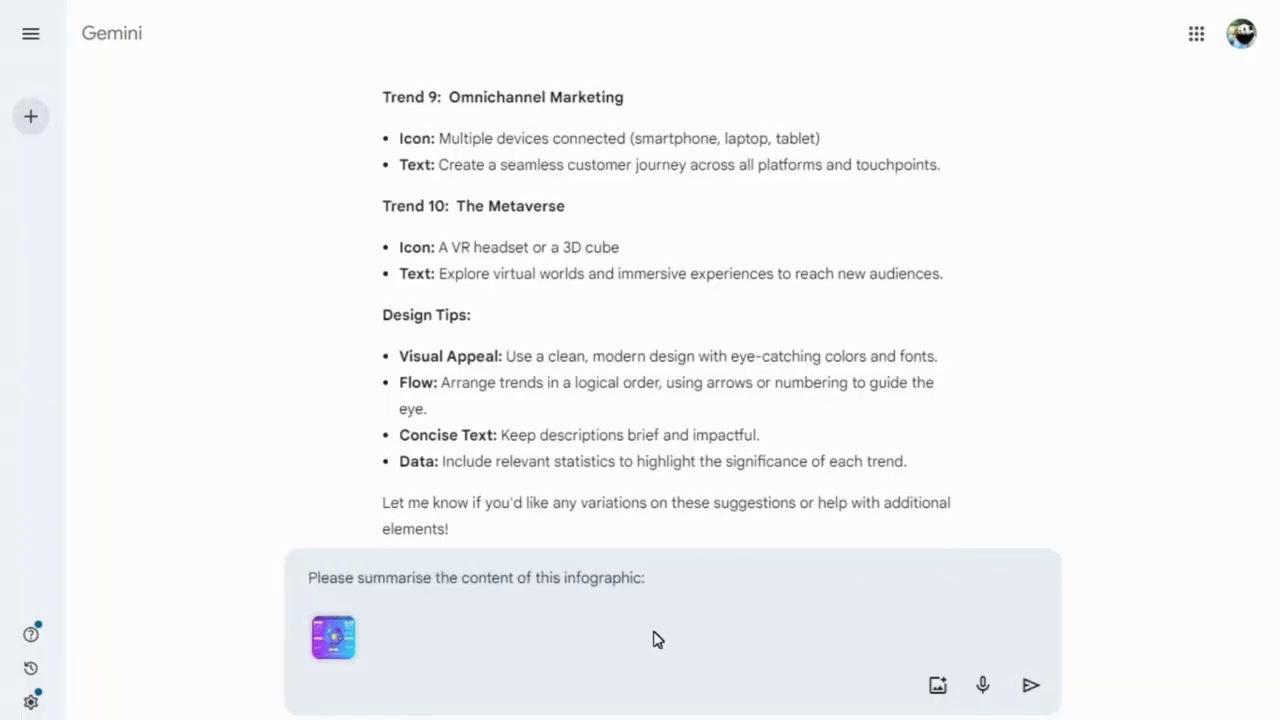
{"action": "left_click", "coordinate": [1031, 686]}
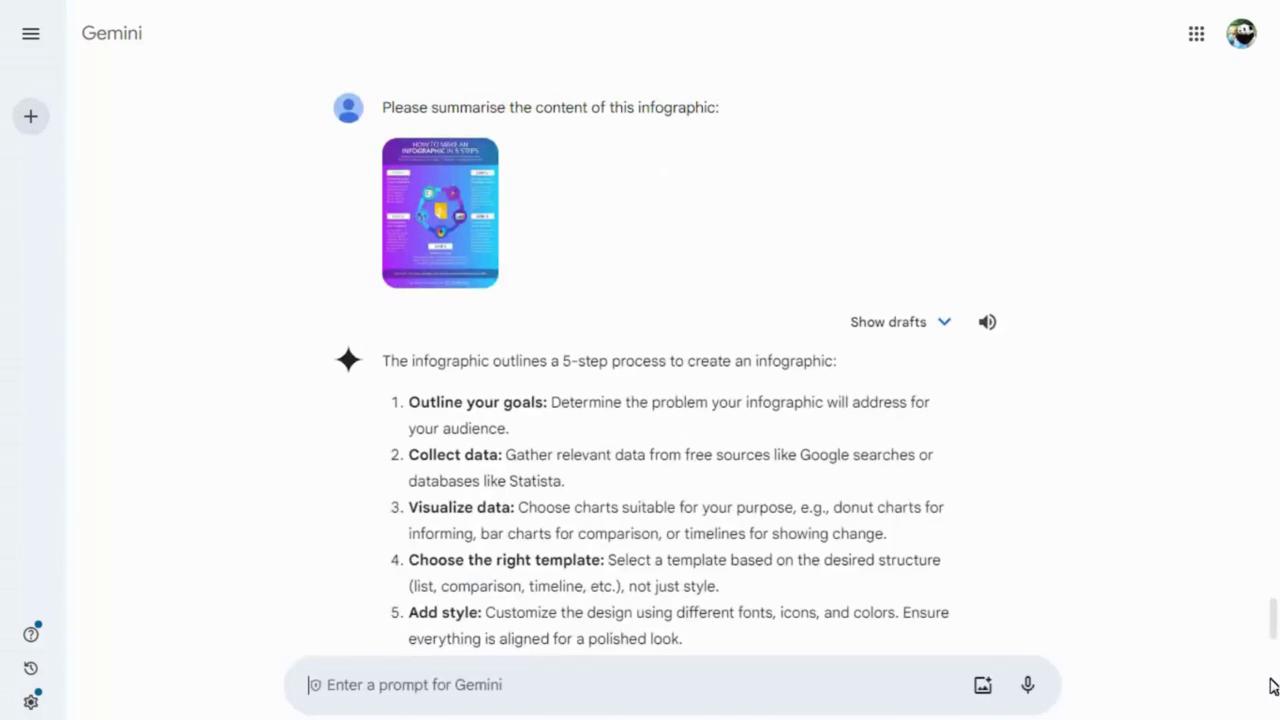
{"action": "scroll", "coordinate": [1268, 686], "scroll_direction": "down", "scroll_amount": 2}
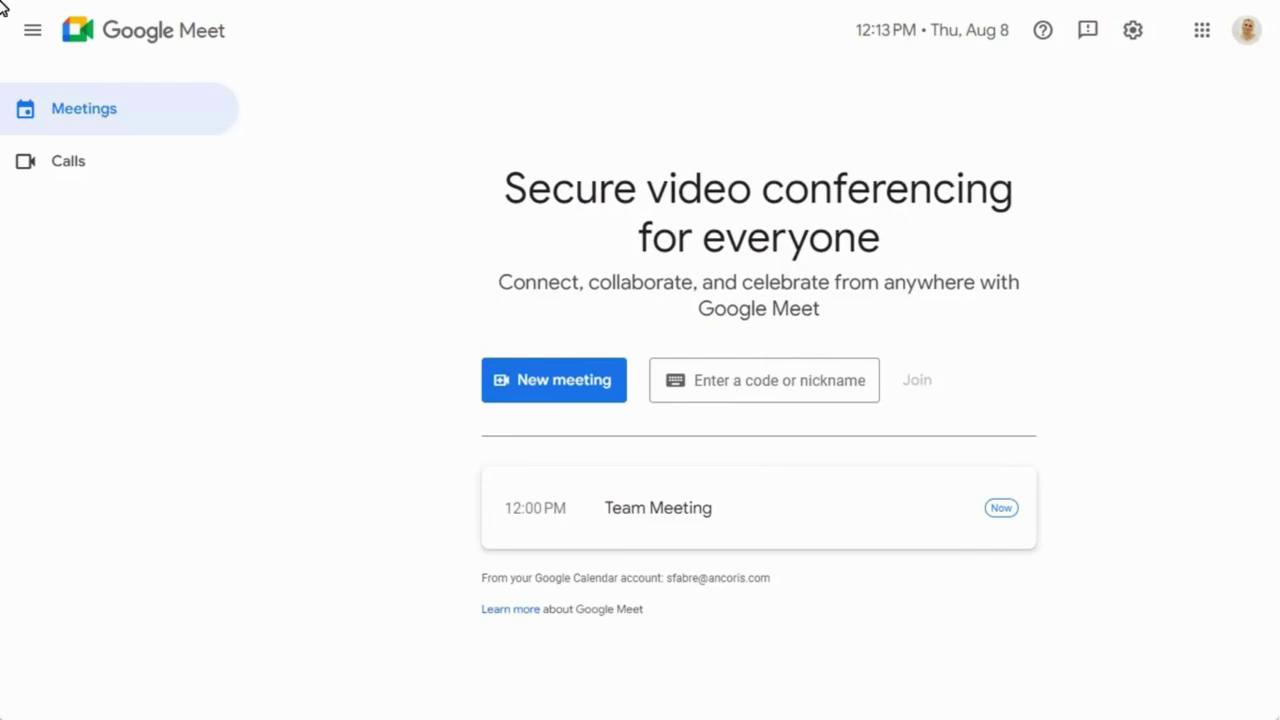
Step: In Google Meet, join the Team Meeting and open the AI background generator in the visual effects
{"action": "left_click", "coordinate": [558, 392]}
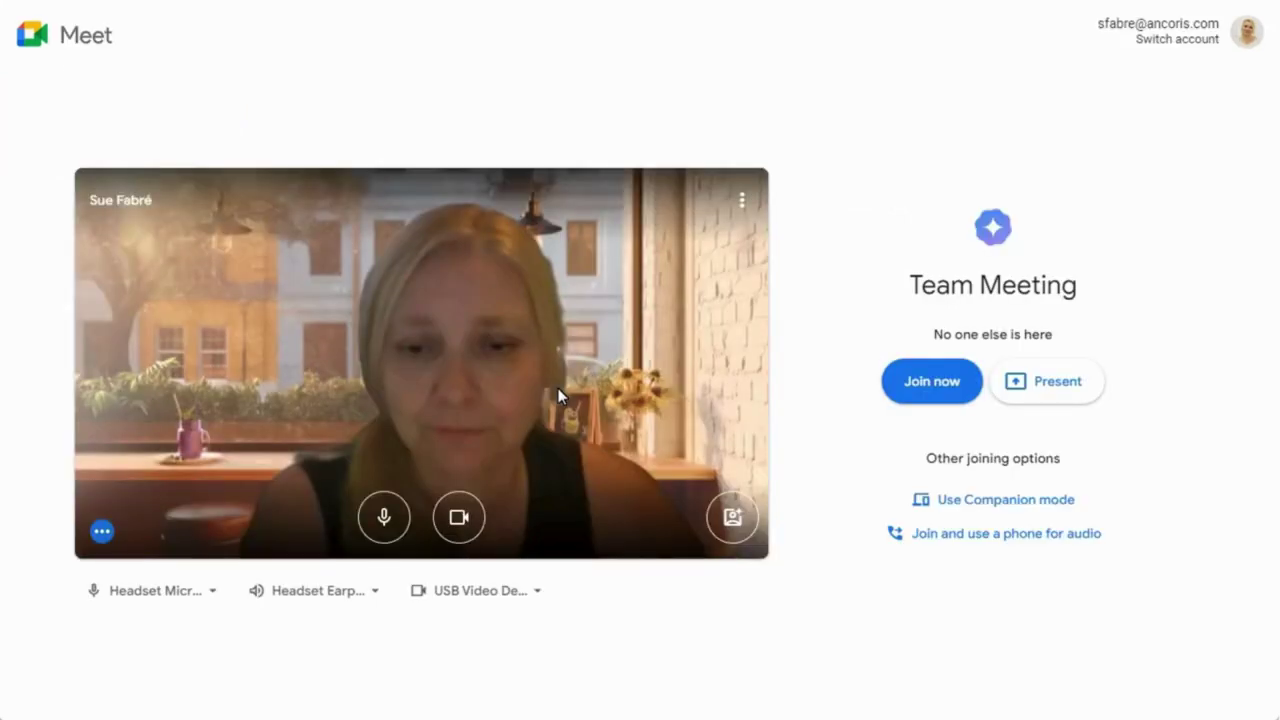
{"action": "left_click", "coordinate": [937, 395]}
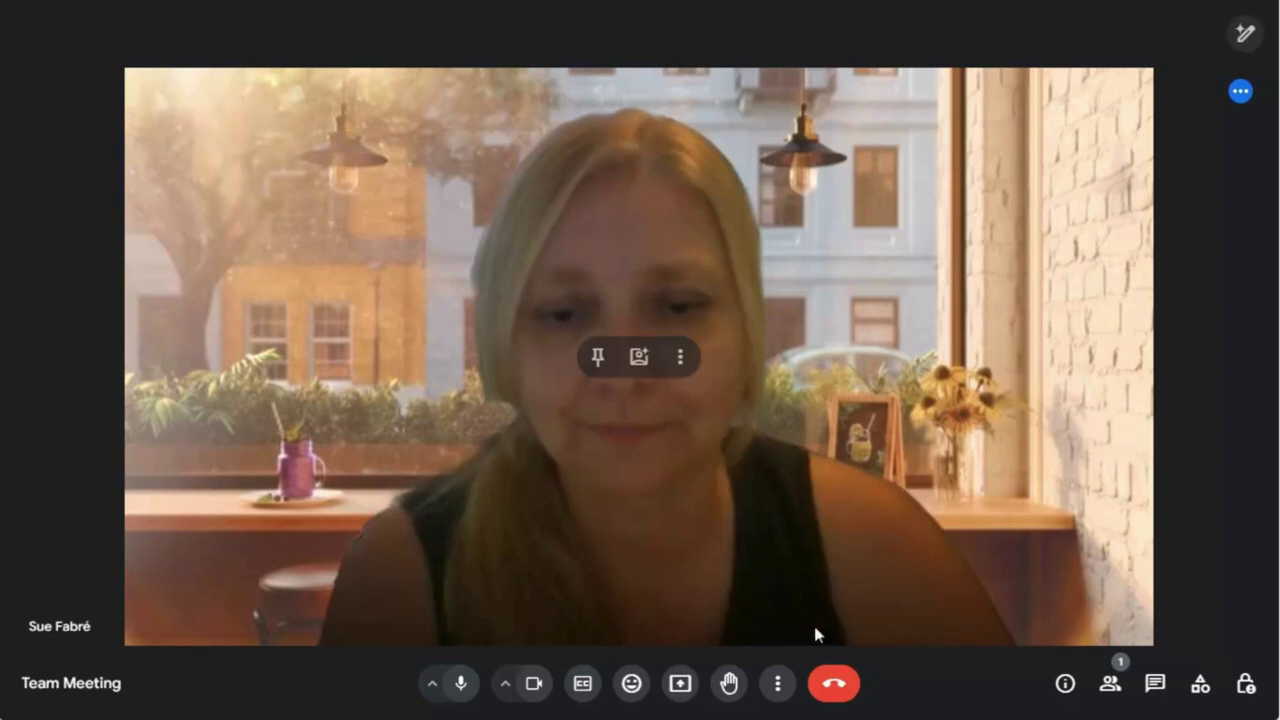
{"action": "left_click", "coordinate": [785, 686]}
{"action": "left_click", "coordinate": [864, 395]}
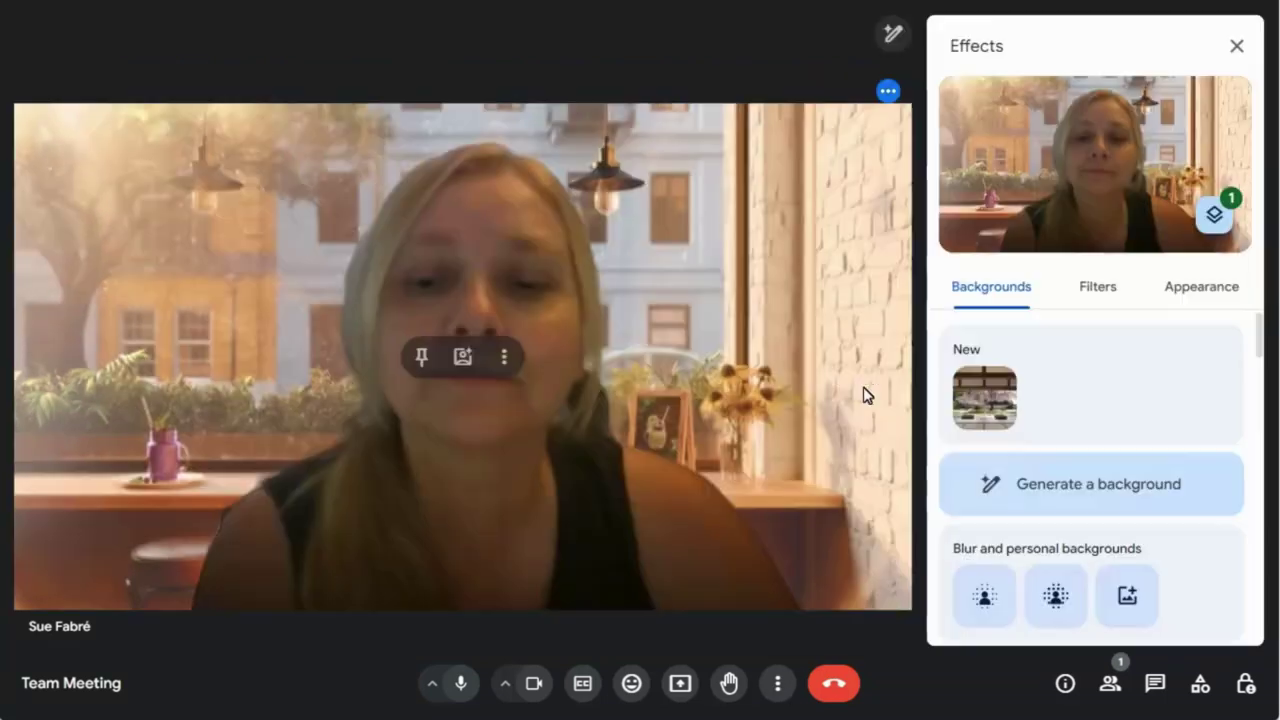
{"action": "left_click", "coordinate": [1090, 488]}
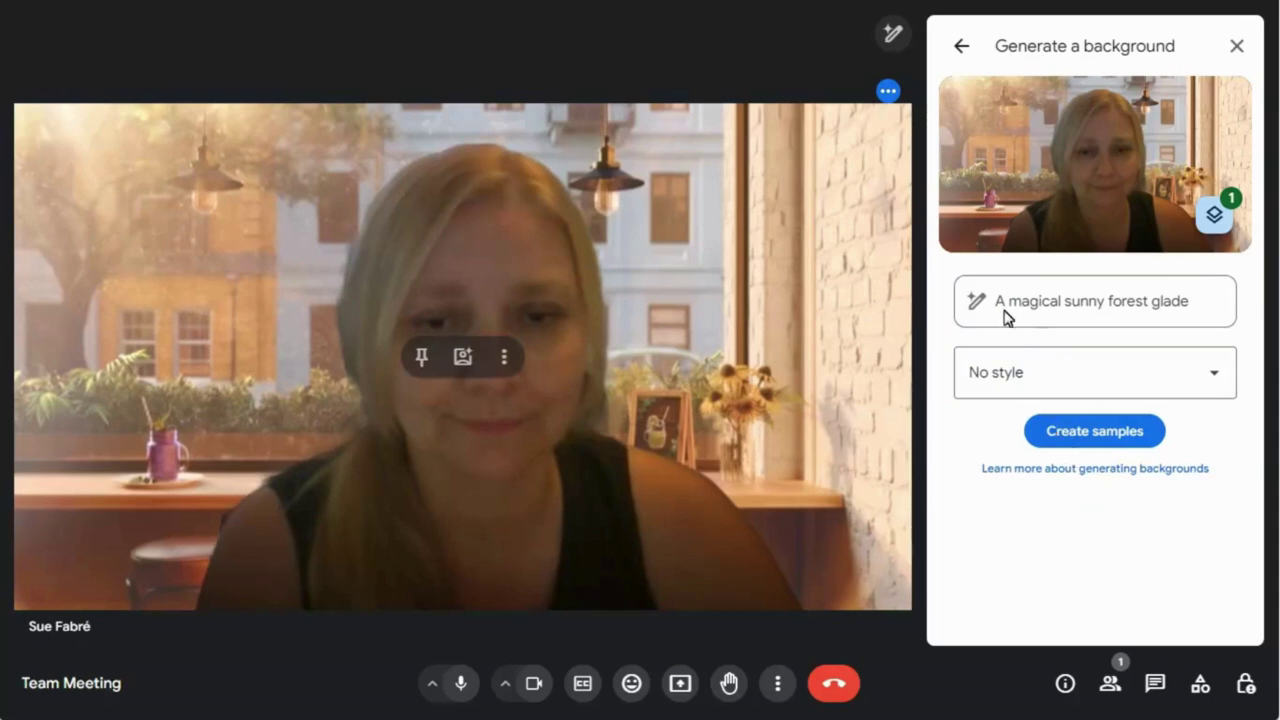
Step: Generate Sci-fi style samples for "Bridge of a high-tech space ship" and apply the fourth one as the video background
{"action": "left_click", "coordinate": [1211, 377]}
{"action": "left_click", "coordinate": [1008, 152]}
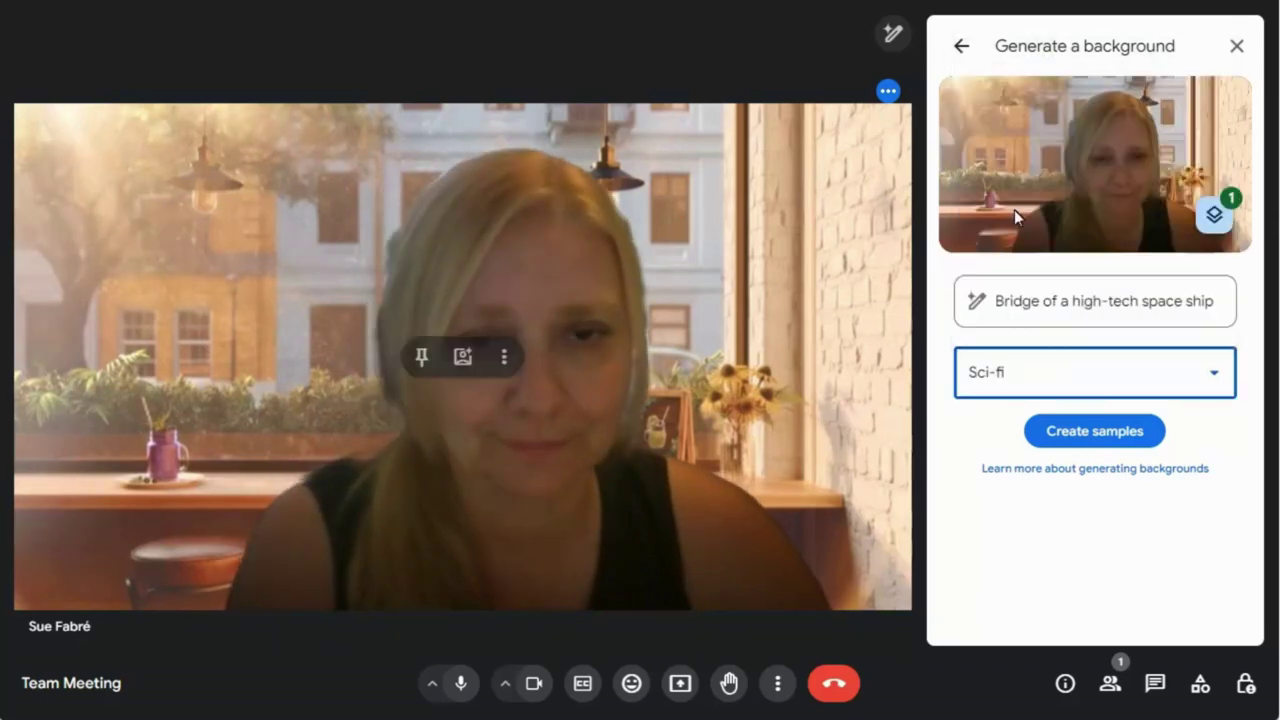
{"action": "left_click", "coordinate": [1077, 431]}
{"action": "scroll", "coordinate": [1243, 603], "scroll_direction": "down", "scroll_amount": 2}
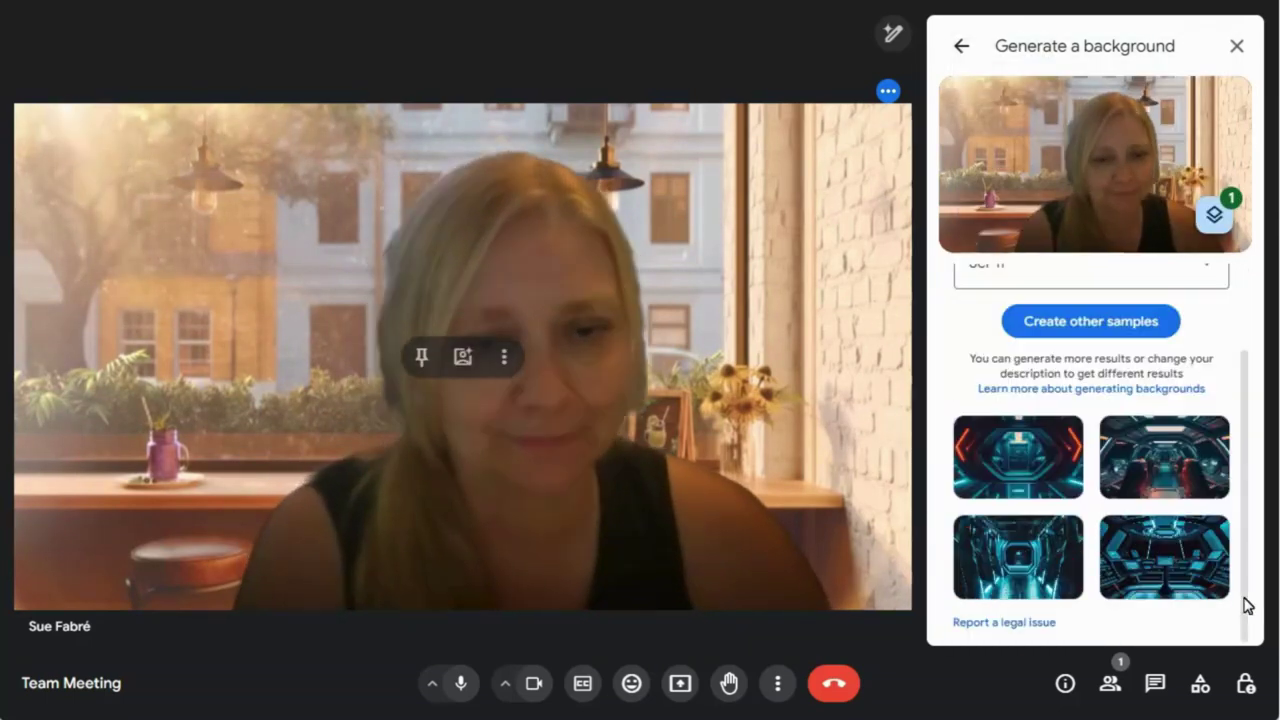
{"action": "left_click", "coordinate": [1159, 562]}
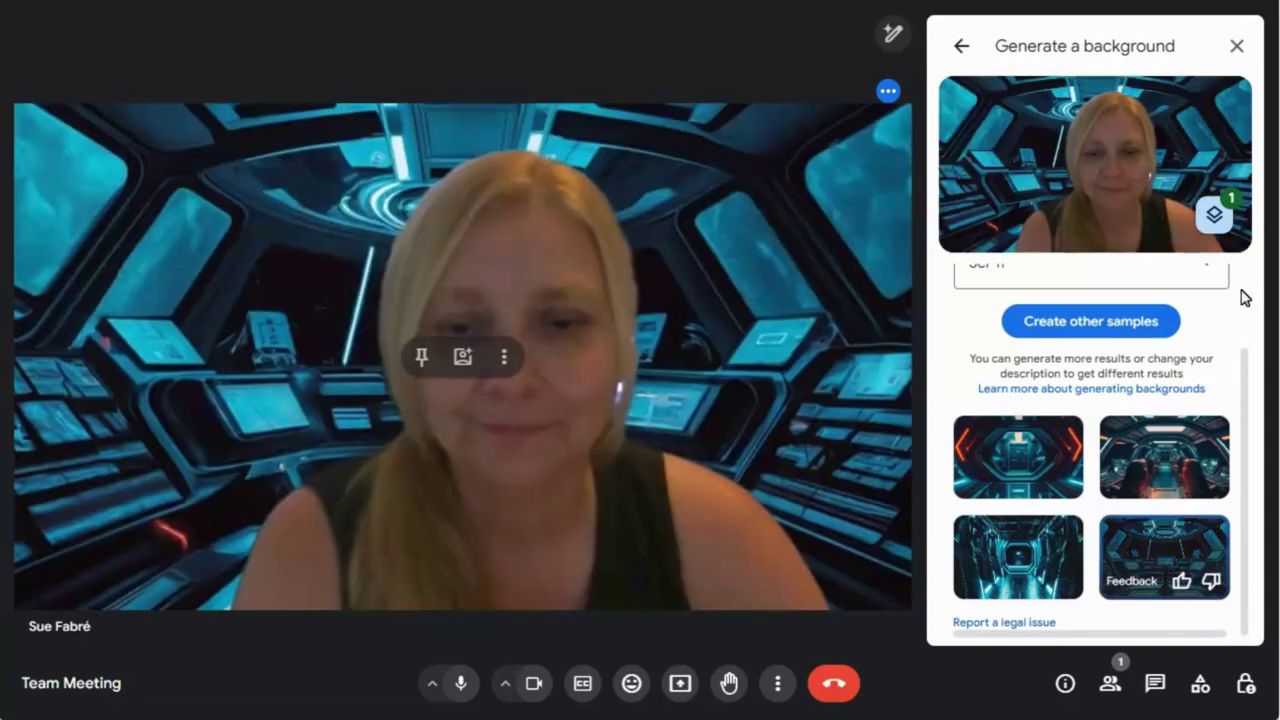
Step: Generate Photography style samples for "A modern open plan office" and apply the second one as the video background
{"action": "scroll", "coordinate": [1203, 302], "scroll_direction": "up", "scroll_amount": 1}
{"action": "left_click", "coordinate": [1030, 312]}
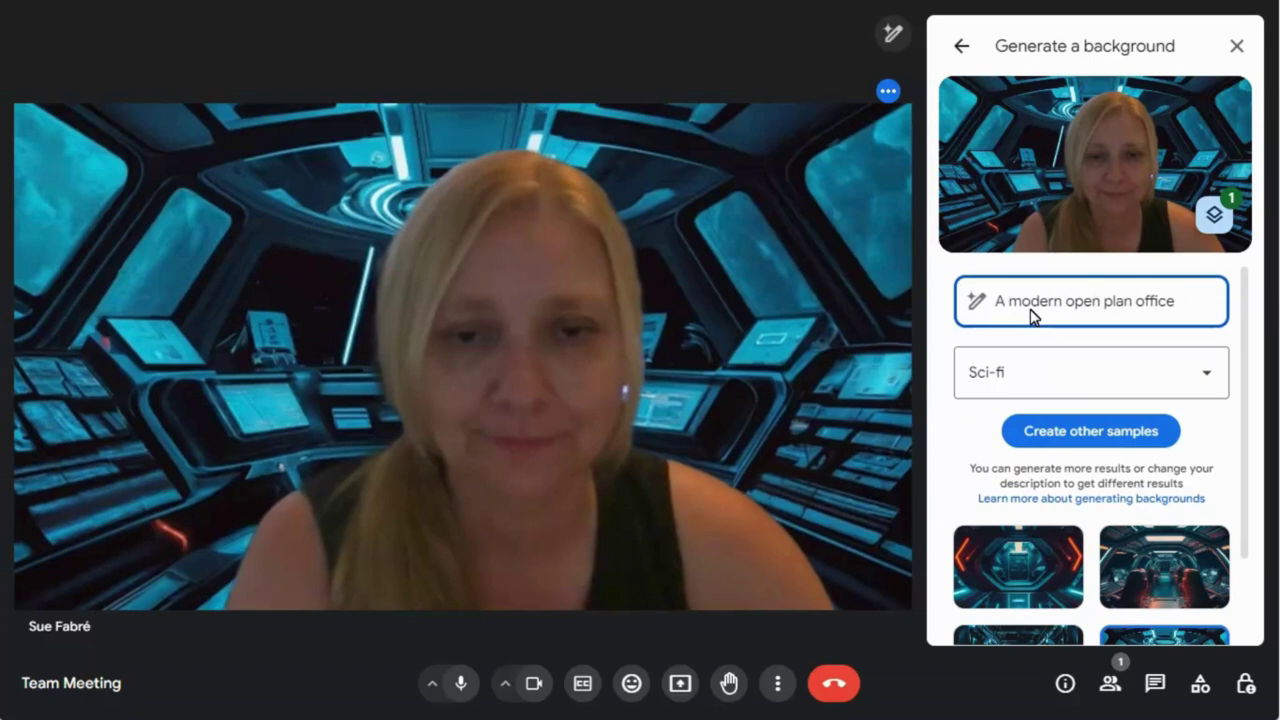
{"action": "left_click", "coordinate": [1206, 378]}
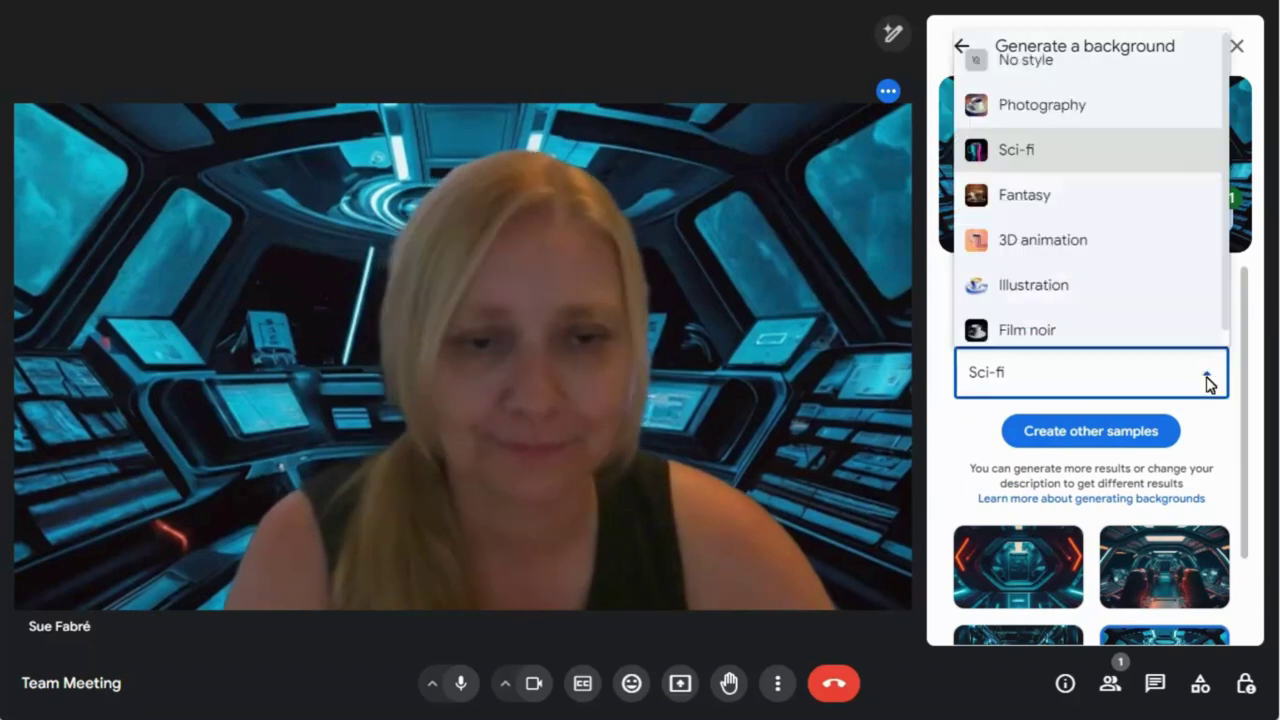
{"action": "left_click", "coordinate": [1046, 108]}
{"action": "left_click", "coordinate": [1076, 426]}
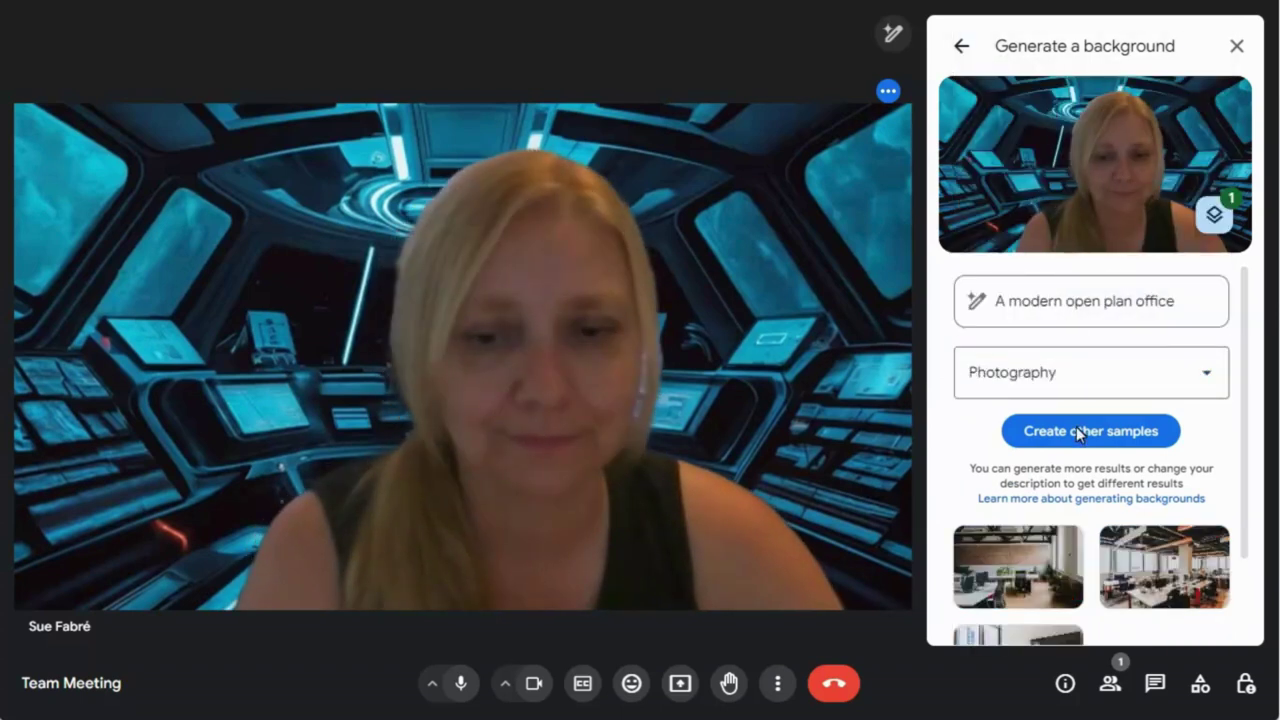
{"action": "left_click", "coordinate": [1168, 582]}
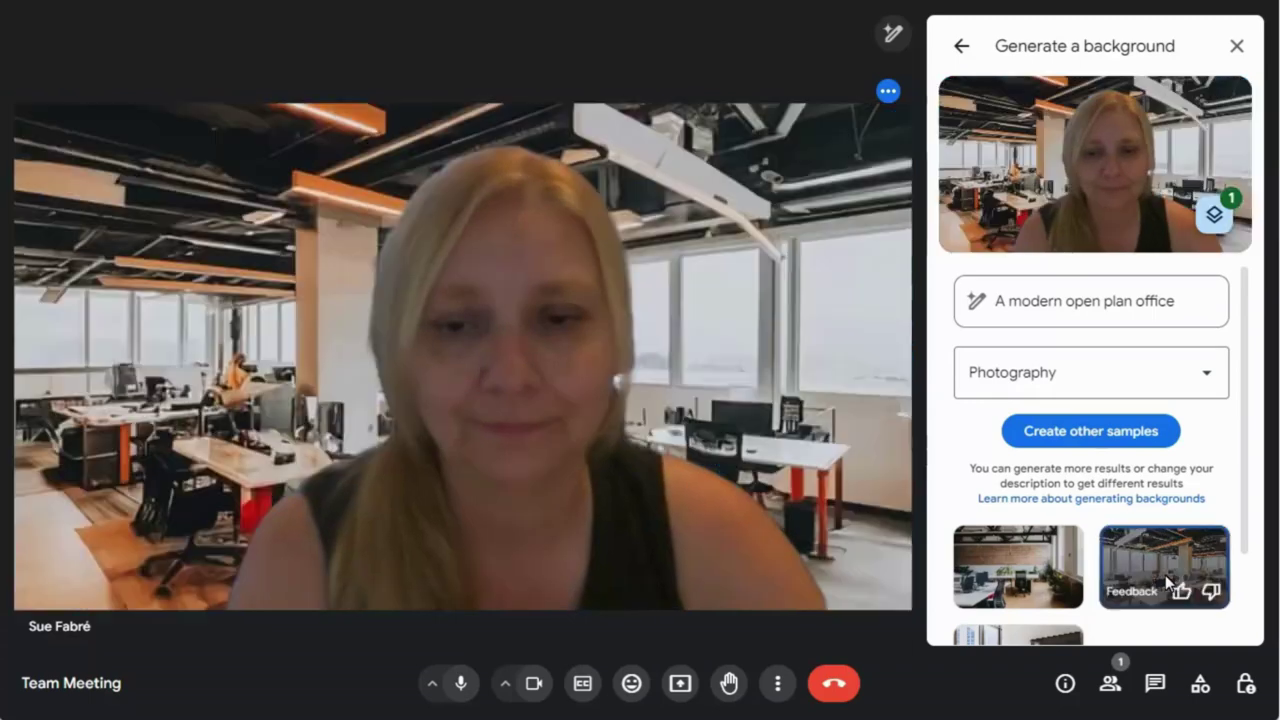
Step: Turn on Studio lighting in the appearance effects and lower the intensity of Light 1 to about a third
{"action": "left_click", "coordinate": [961, 47]}
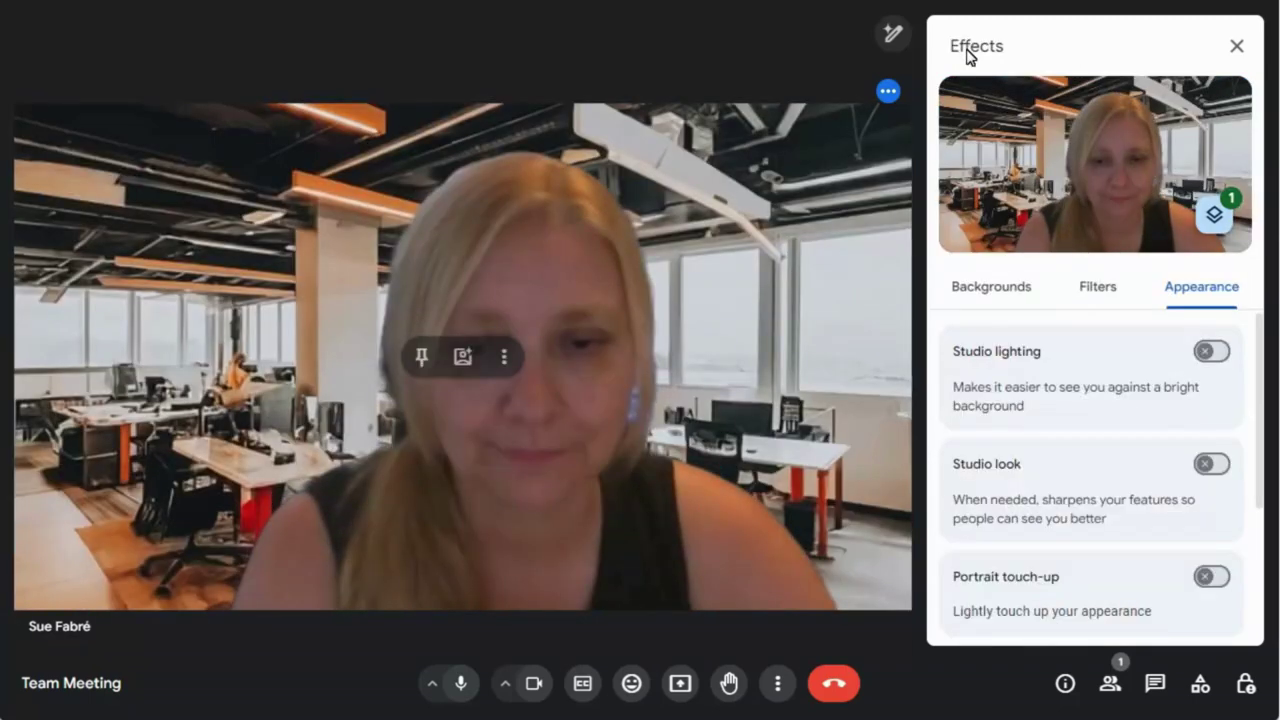
{"action": "left_click", "coordinate": [1214, 351]}
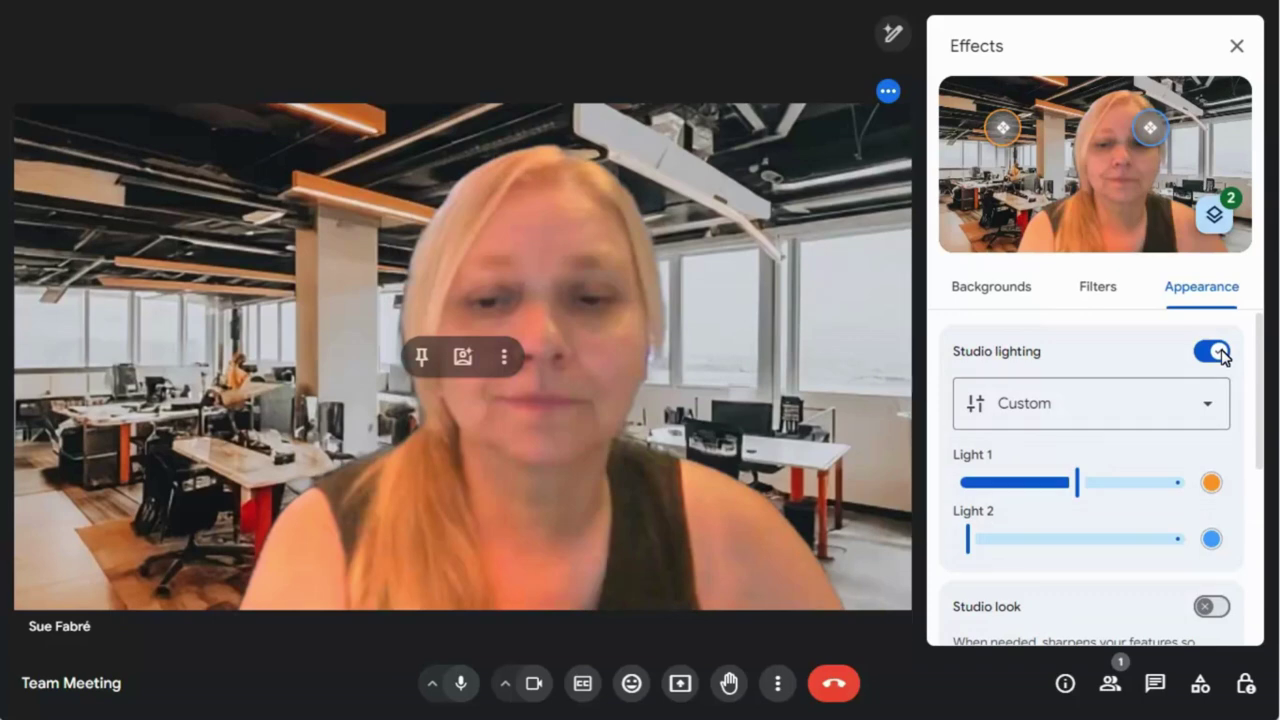
{"action": "left_click", "coordinate": [1077, 498]}
{"action": "key", "text": "Left"}
{"action": "key", "text": "Left"}
{"action": "key", "text": "Left"}
{"action": "key", "text": "Left"}
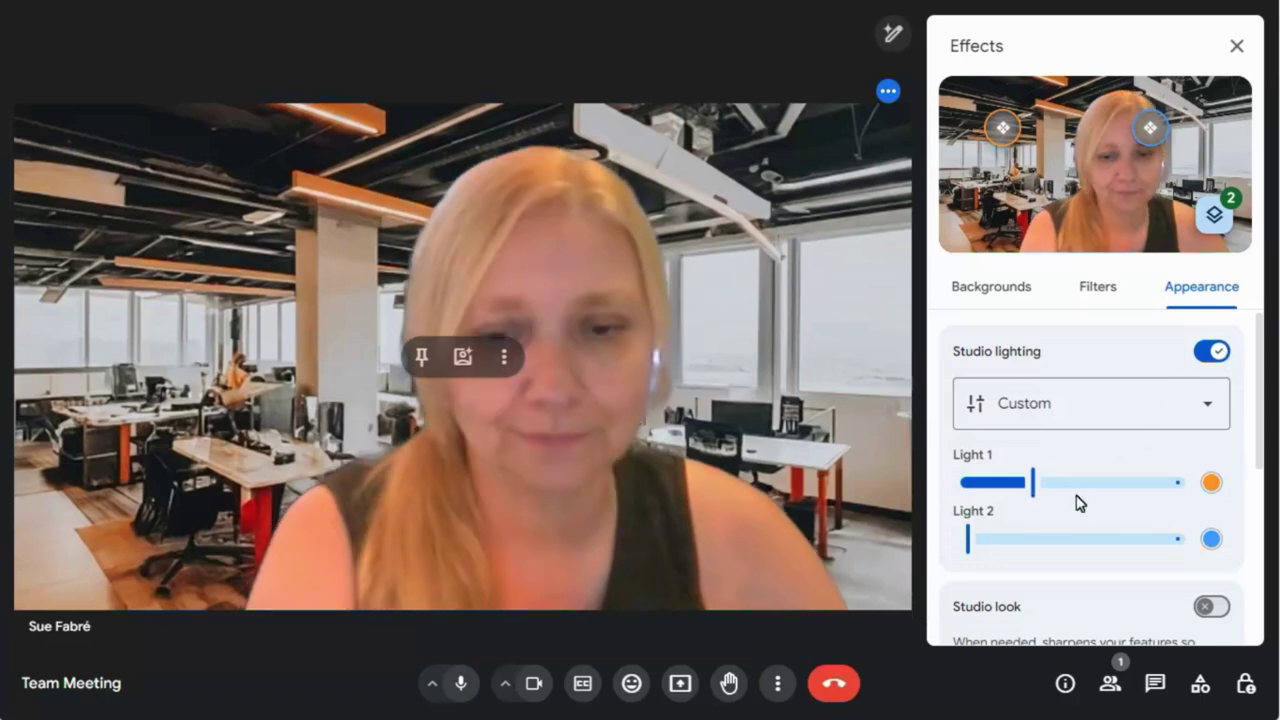
Step: Turn on Studio look in the appearance effects and Noise cancellation in the meeting's audio settings
{"action": "left_click", "coordinate": [1211, 606]}
{"action": "scroll", "coordinate": [1215, 610], "scroll_direction": "down", "scroll_amount": 2}
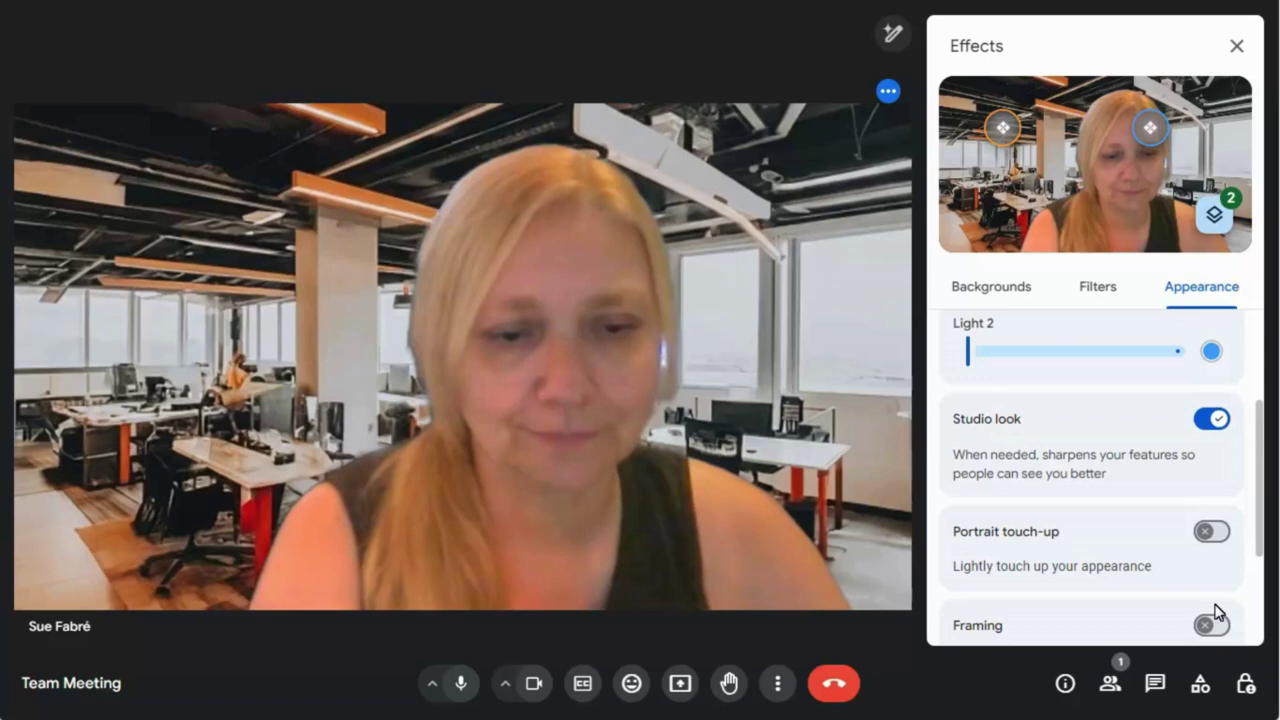
{"action": "left_click", "coordinate": [778, 684]}
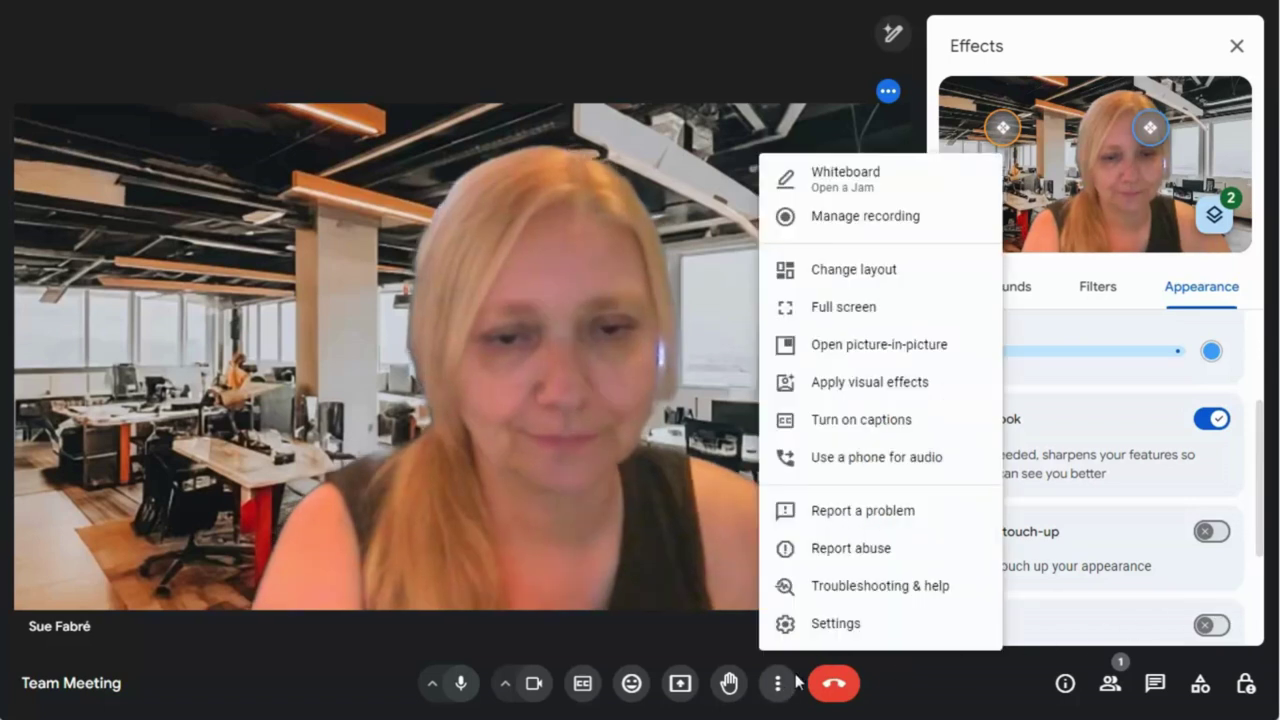
{"action": "left_click", "coordinate": [849, 624]}
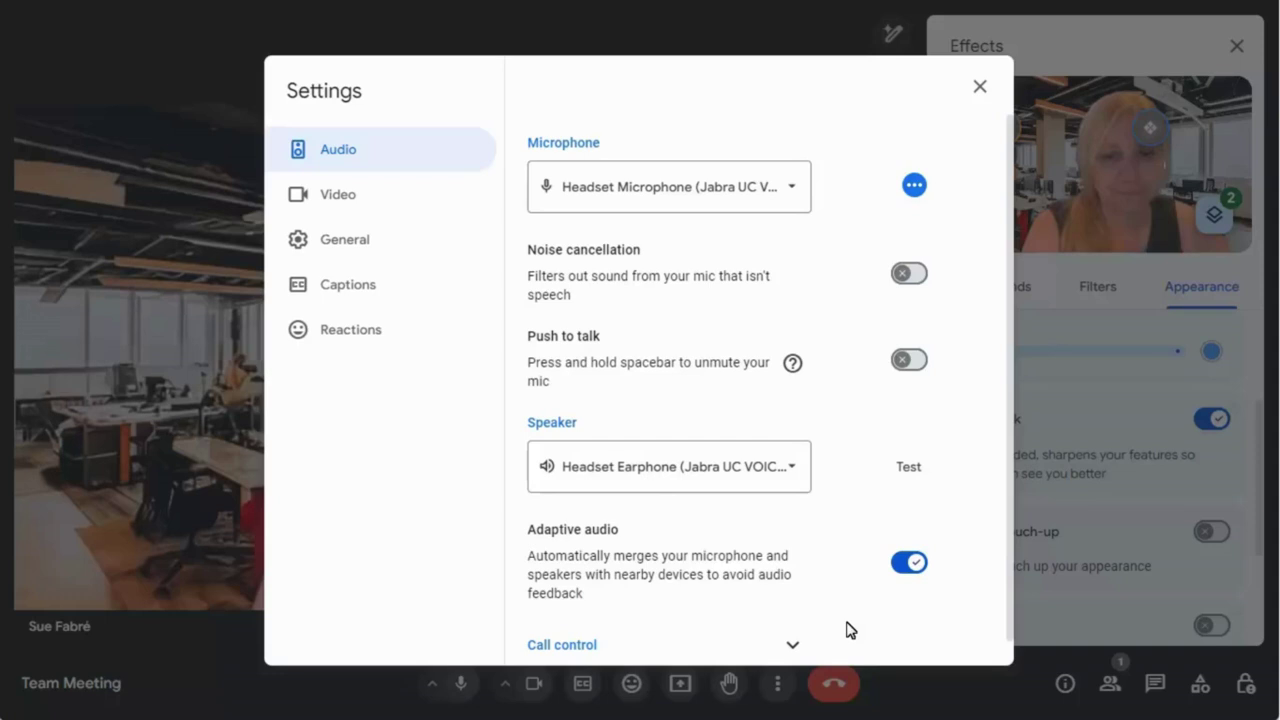
{"action": "left_click", "coordinate": [917, 279]}
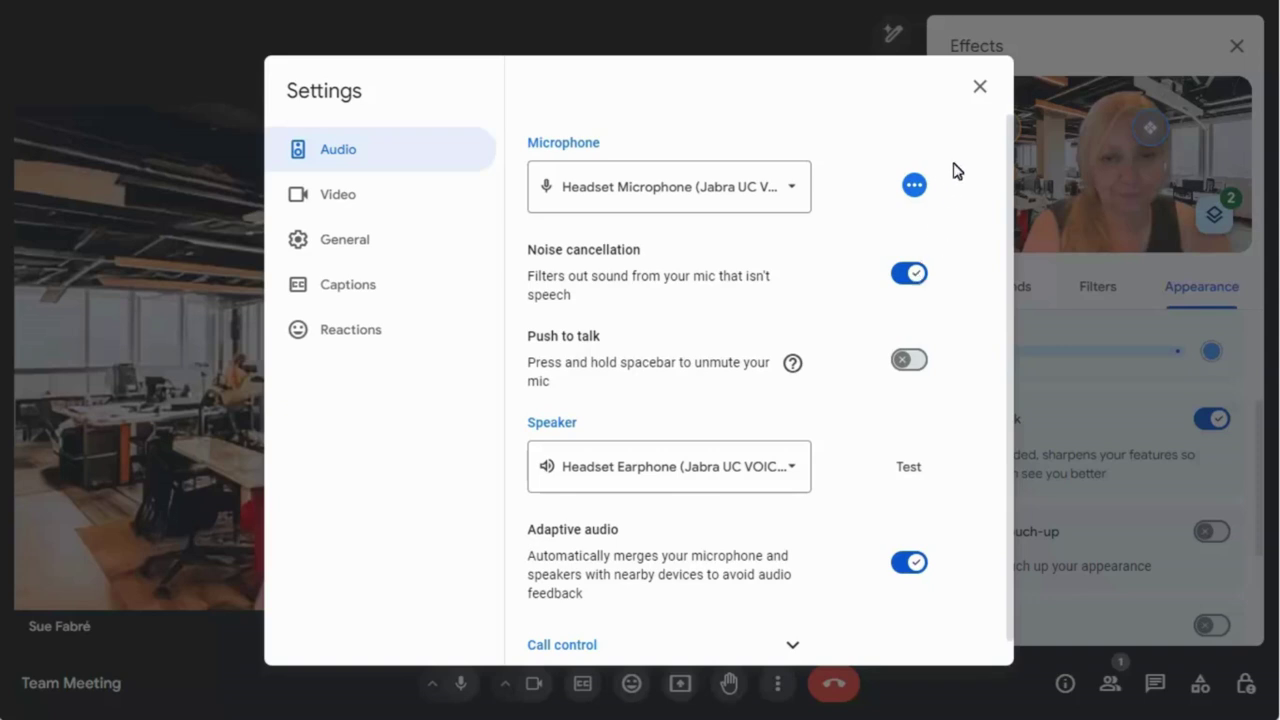
{"action": "left_click", "coordinate": [980, 88]}
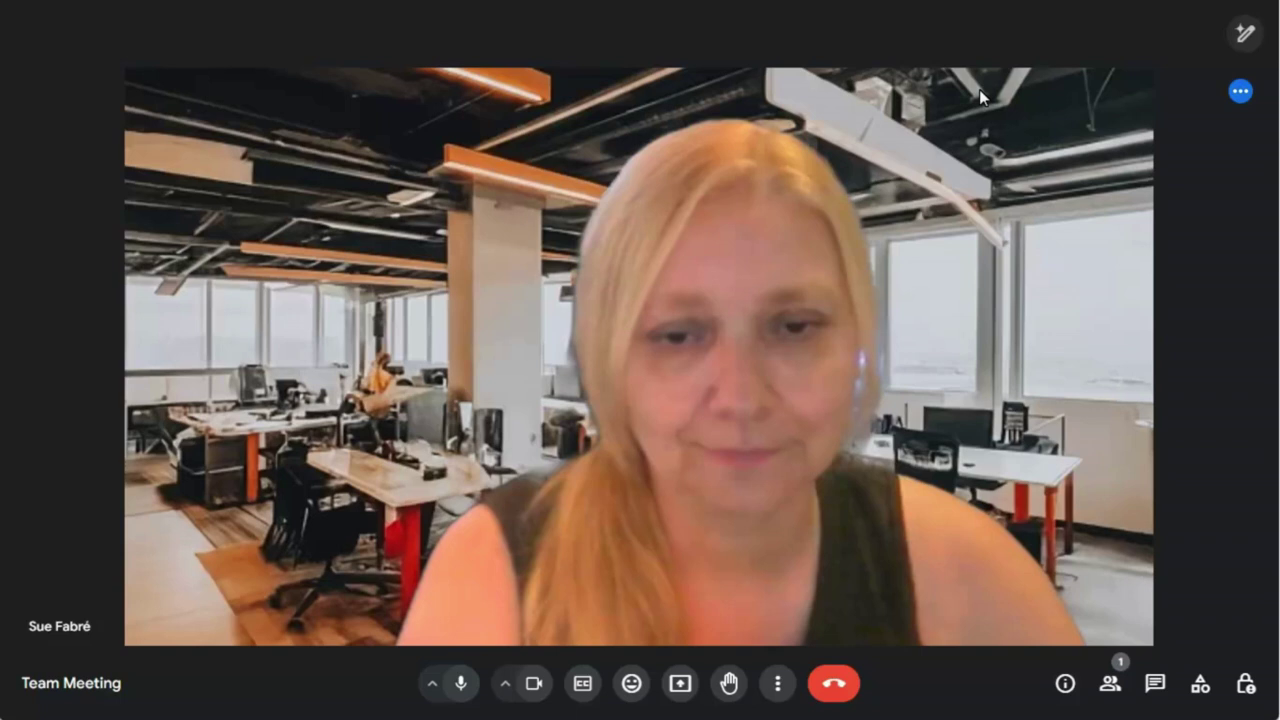
Step: Turn off the camera and start Gemini note taking for the Team Meeting
{"action": "left_click", "coordinate": [536, 684]}
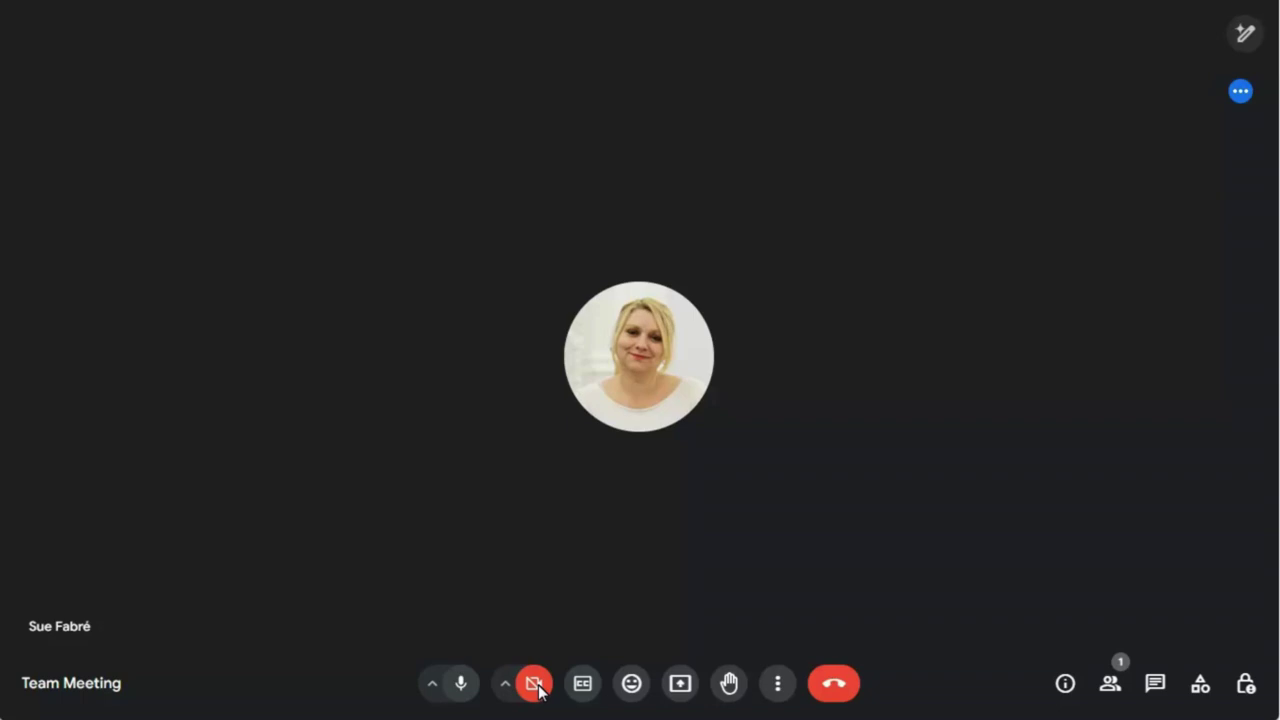
{"action": "left_click", "coordinate": [1245, 47]}
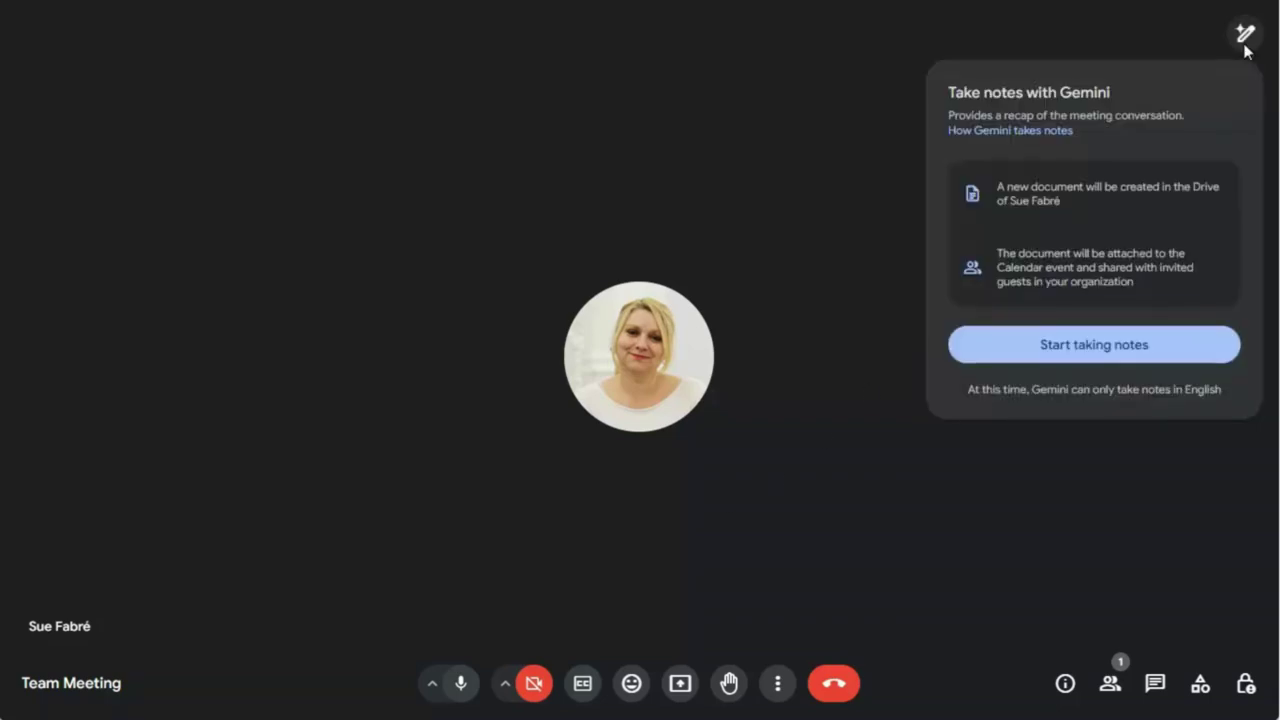
{"action": "left_click", "coordinate": [1098, 344]}
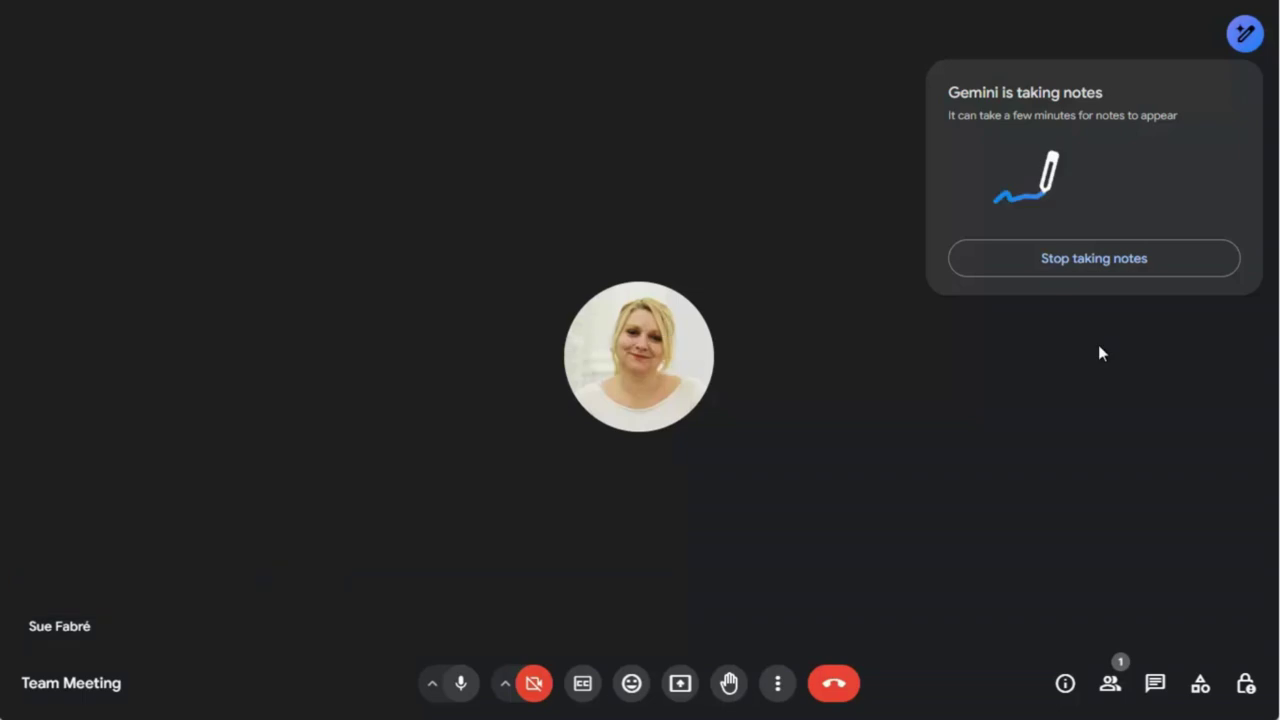
Step: Stop Gemini's note taking and open the notes document attached to the Team Meeting event in Google Calendar
{"action": "left_click", "coordinate": [1088, 259]}
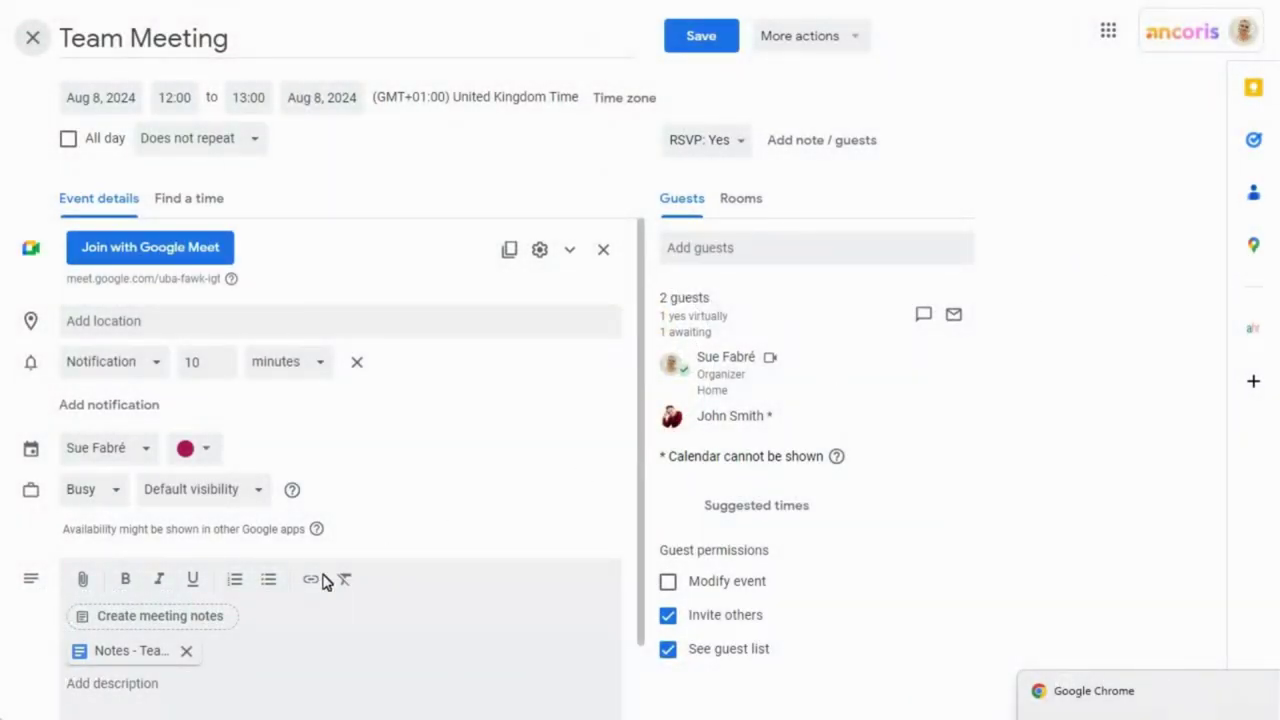
{"action": "left_click", "coordinate": [102, 654]}
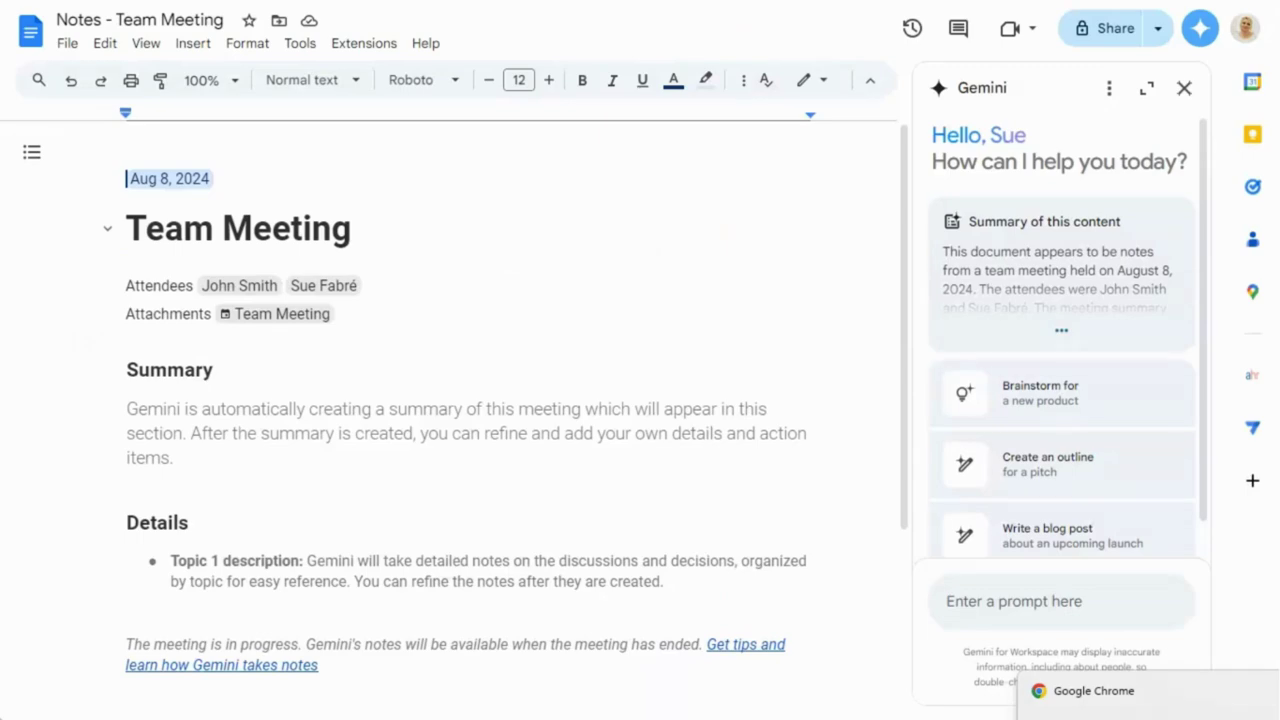